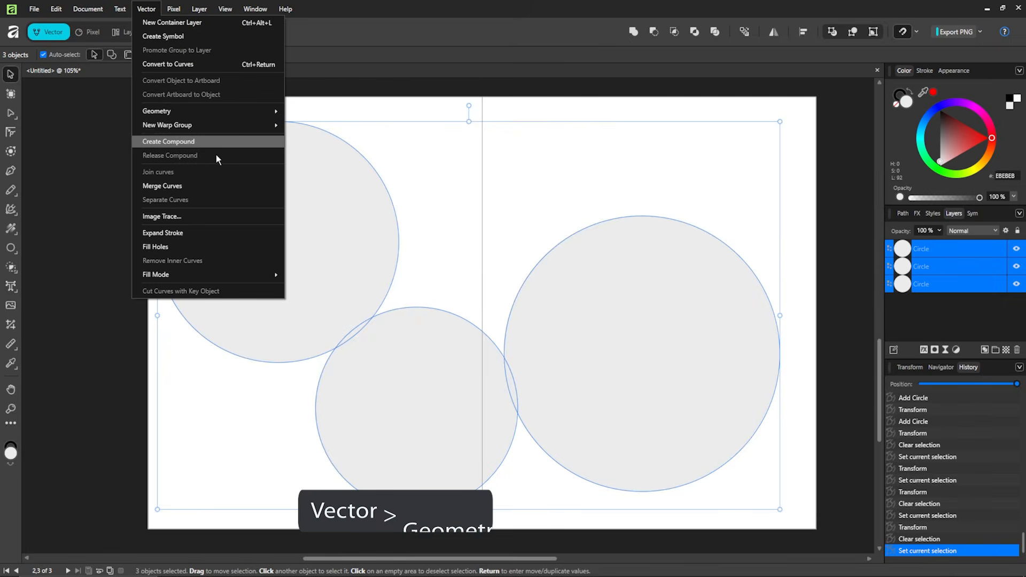
- Combine the three circles into one compound shape with Compound Add
mouse_move(239, 108)
mouse_move(338, 180)
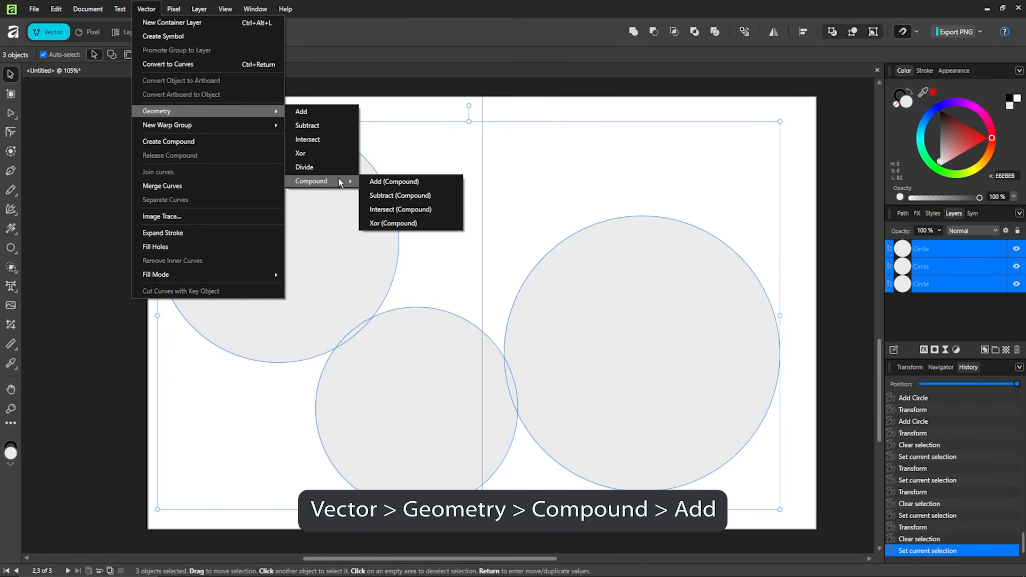
click(388, 182)
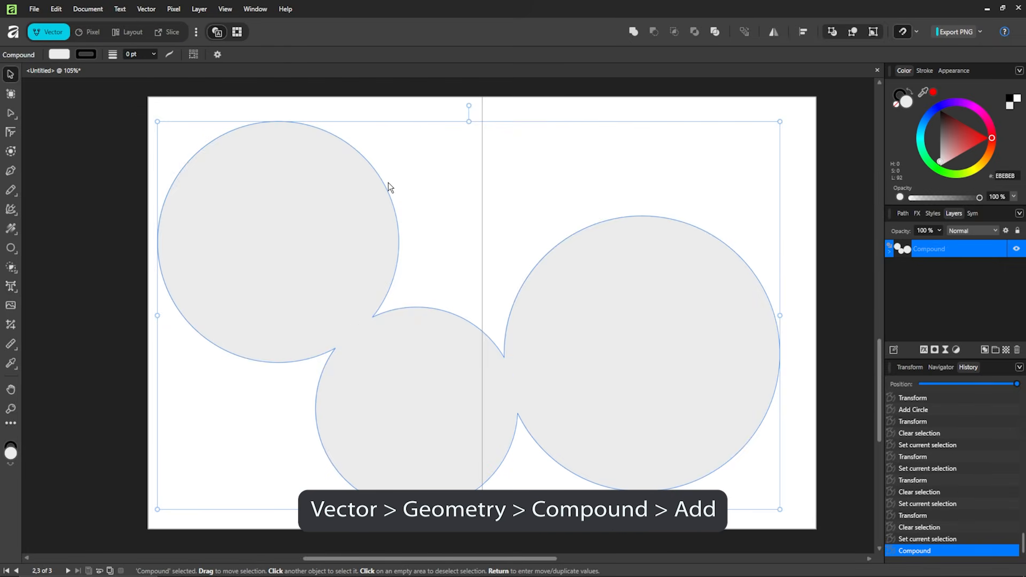
- Nudge the right circle slightly higher inside the compound, then reselect the compound
double_click(625, 281)
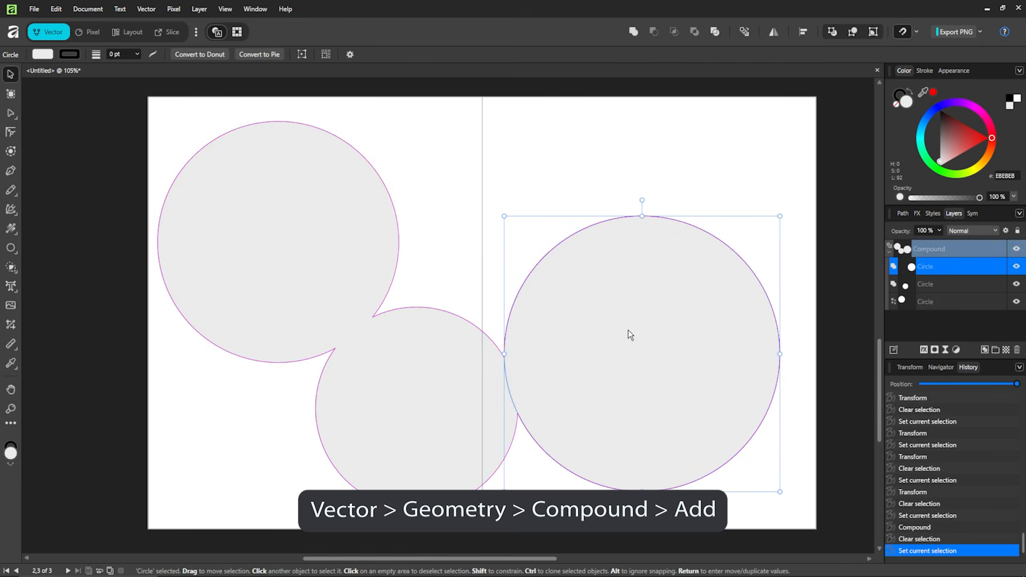
mouse_move(628, 331)
mouse_down()
mouse_move(607, 327)
mouse_move(637, 310)
mouse_move(628, 321)
mouse_up()
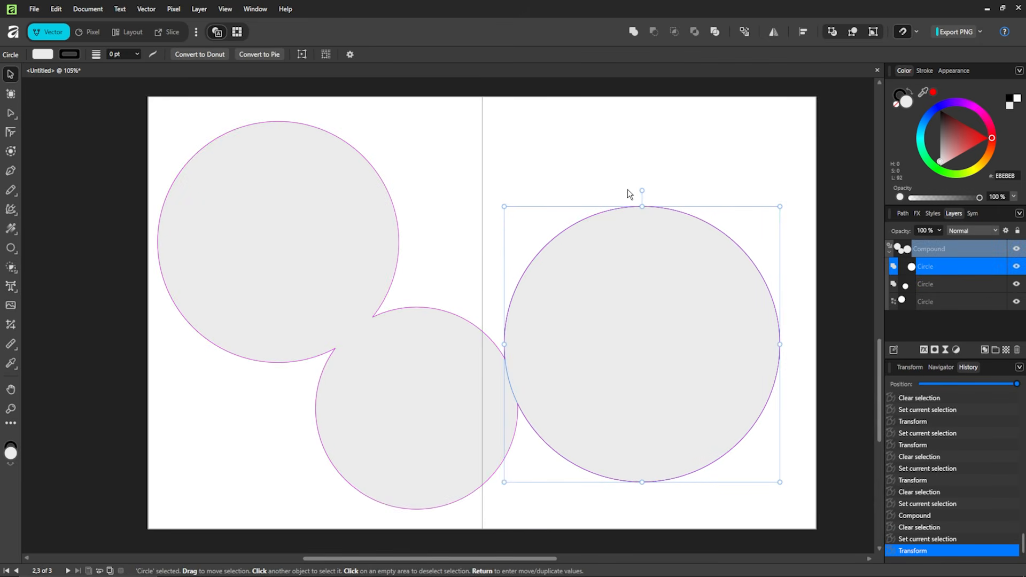
click(531, 167)
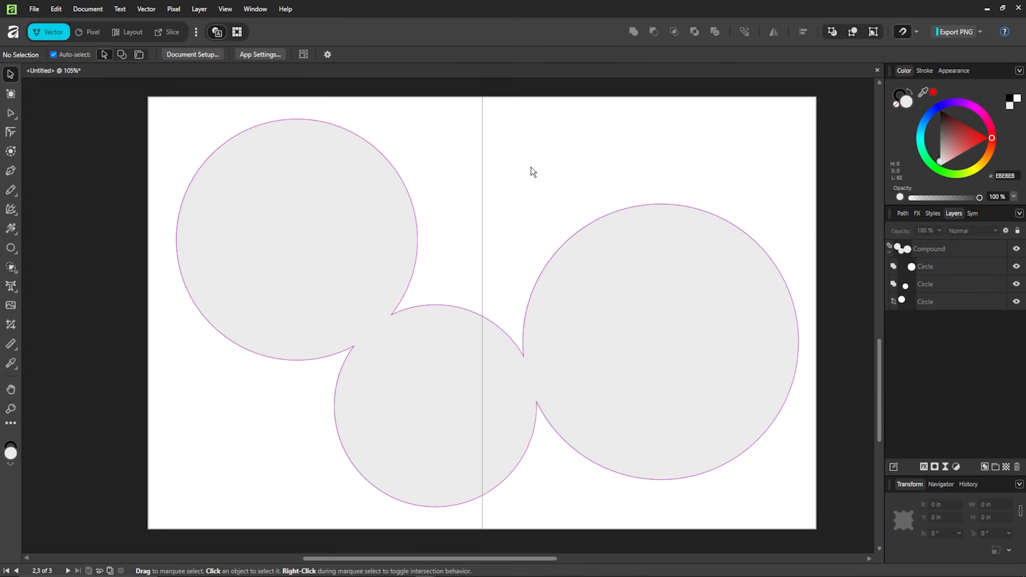
click(612, 289)
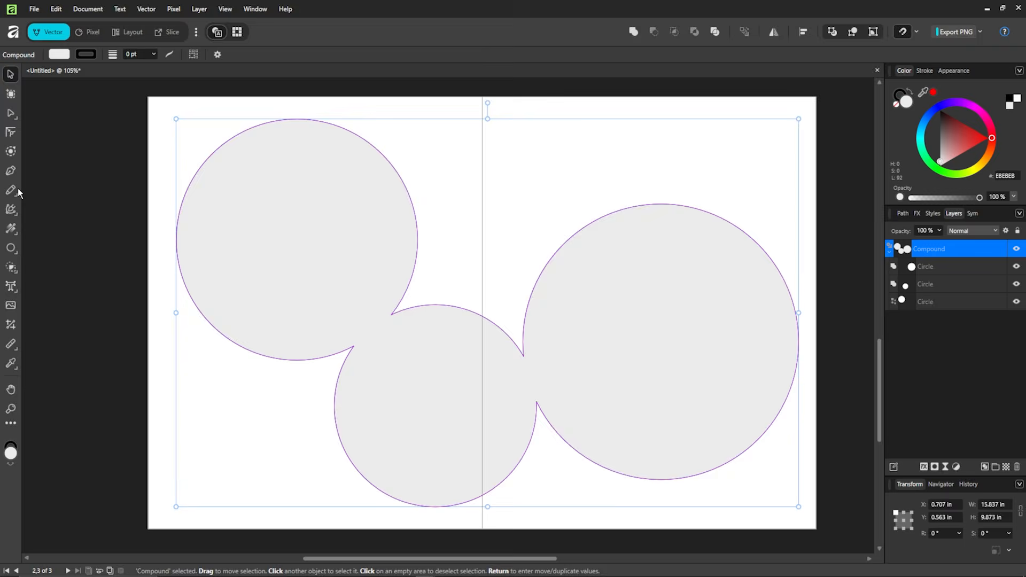
- Give the compound shape a -0.5 in inward contour with round joins
click(11, 152)
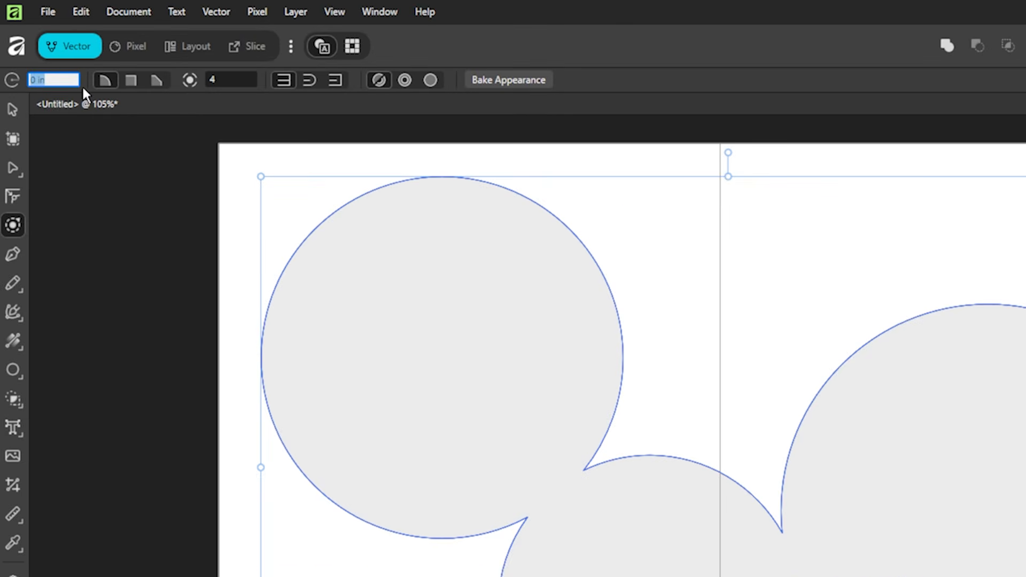
text(-.5)
key(Return)
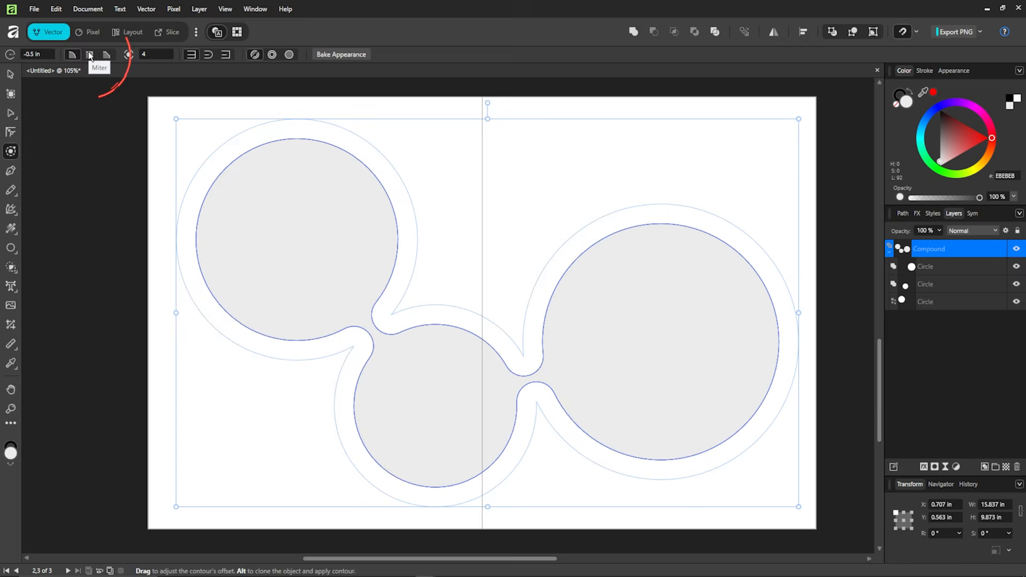
click(106, 56)
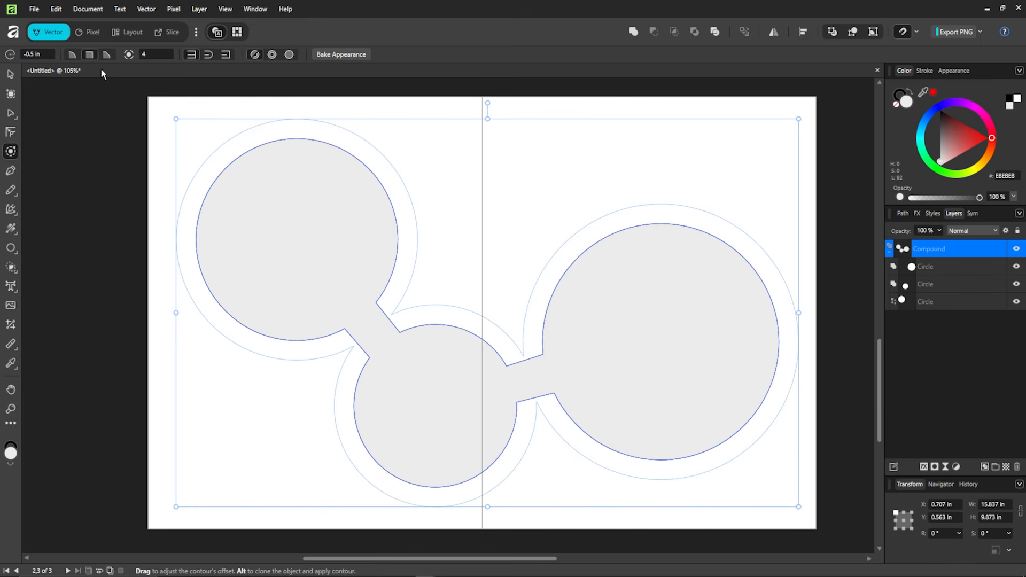
click(74, 56)
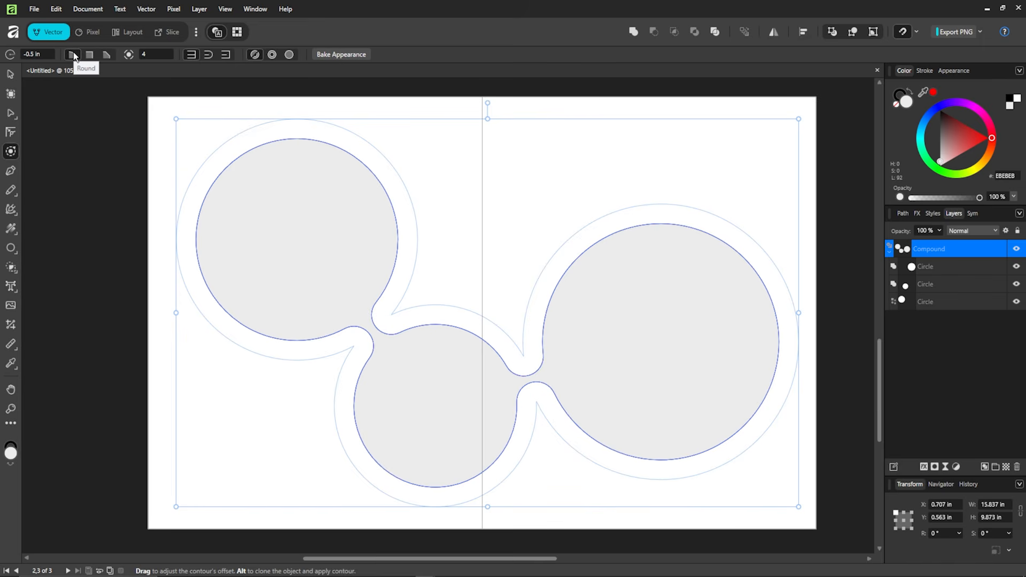
click(10, 74)
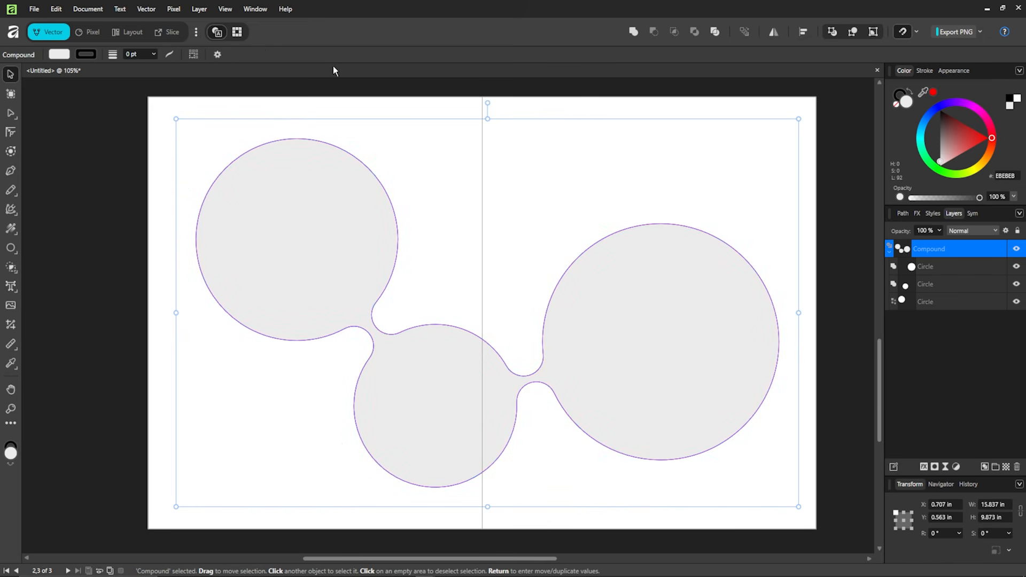
- Enlarge the left circle to about 7.9 in, move it up-left, and lower the middle circle
click(460, 236)
click(355, 241)
double_click(364, 245)
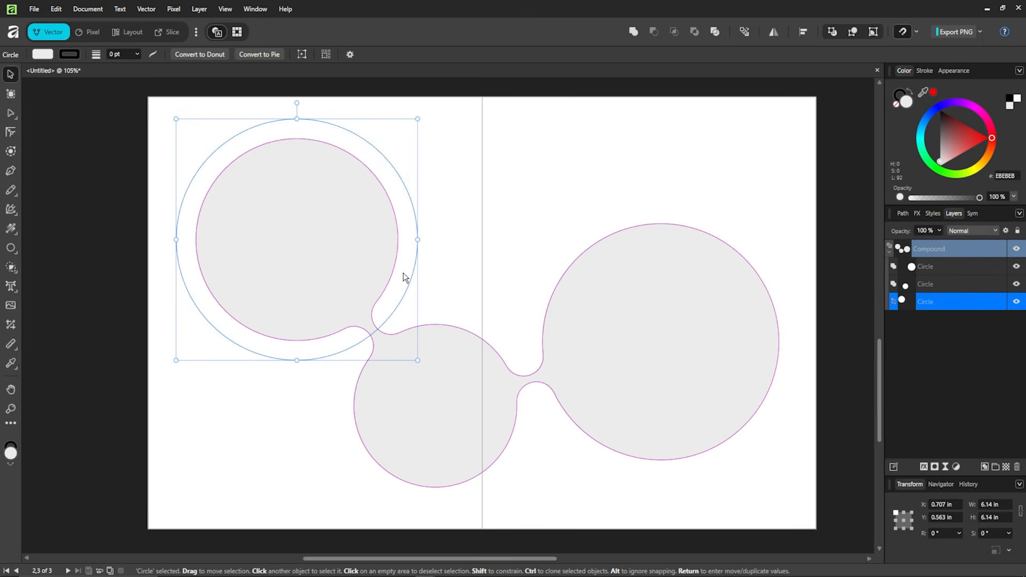
drag(416, 359, 487, 429)
drag(381, 313, 336, 283)
click(497, 280)
click(478, 399)
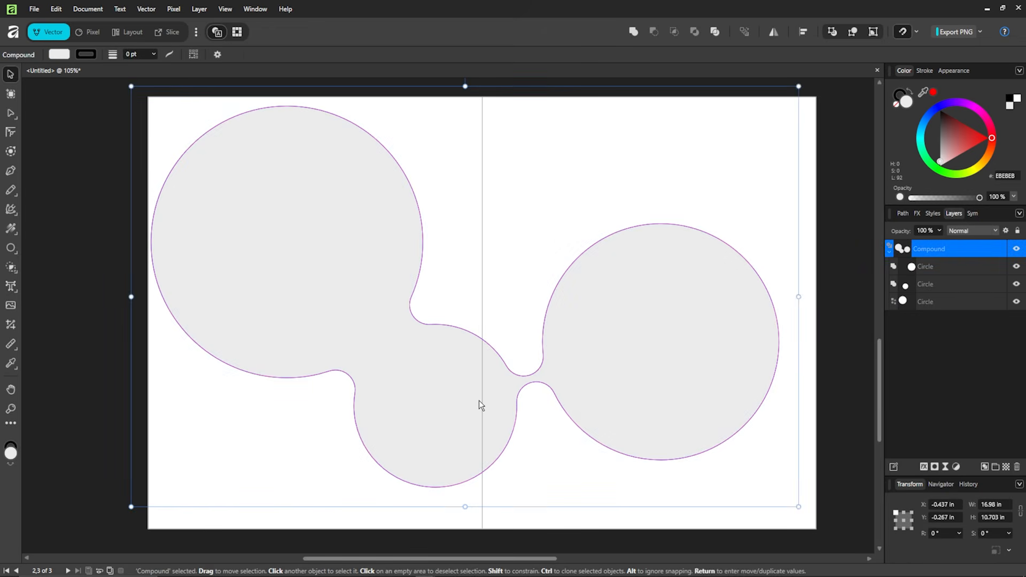
double_click(479, 435)
drag(479, 435, 410, 482)
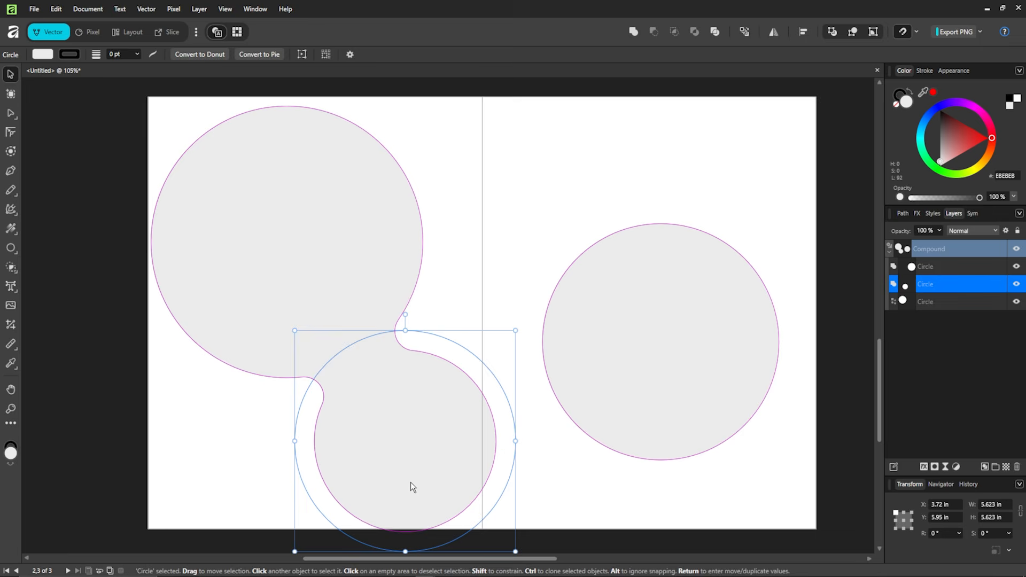
click(568, 461)
- Enlarge the right circle to about 8 in and shift it left and down
drag(545, 386, 514, 392)
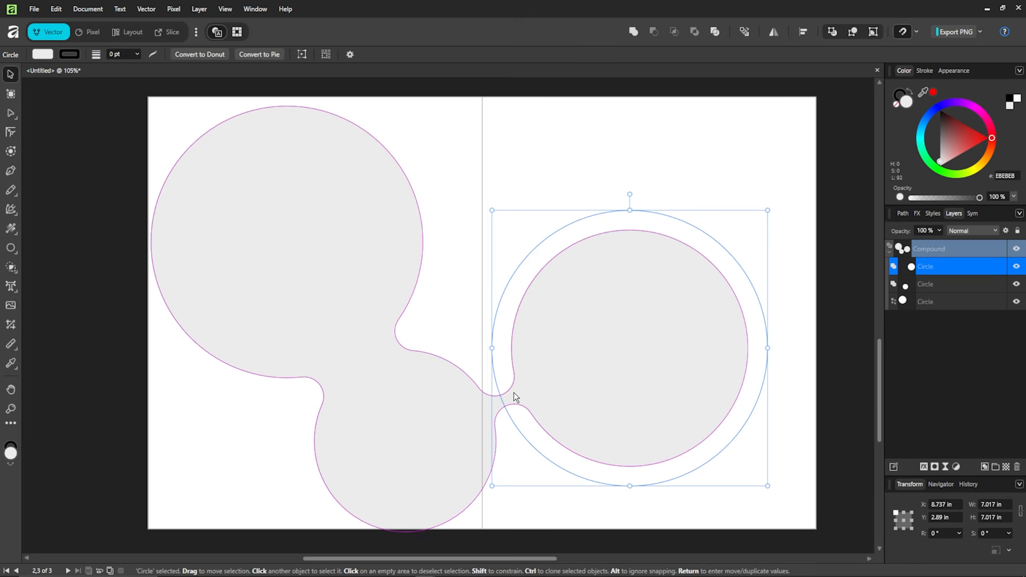
mouse_move(578, 359)
mouse_down()
mouse_move(582, 351)
mouse_move(553, 384)
mouse_move(549, 351)
mouse_move(576, 357)
mouse_up()
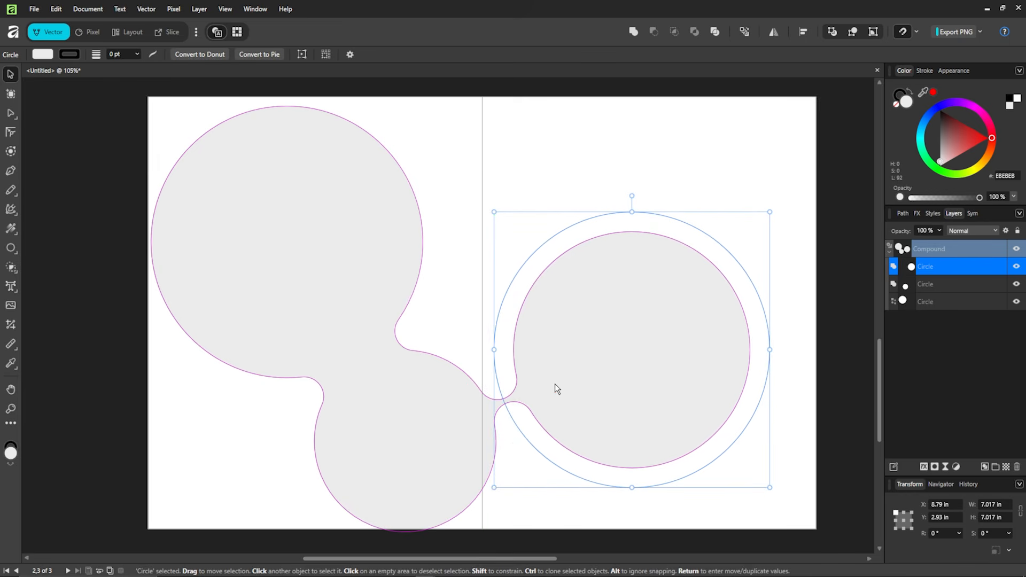
drag(625, 410, 637, 410)
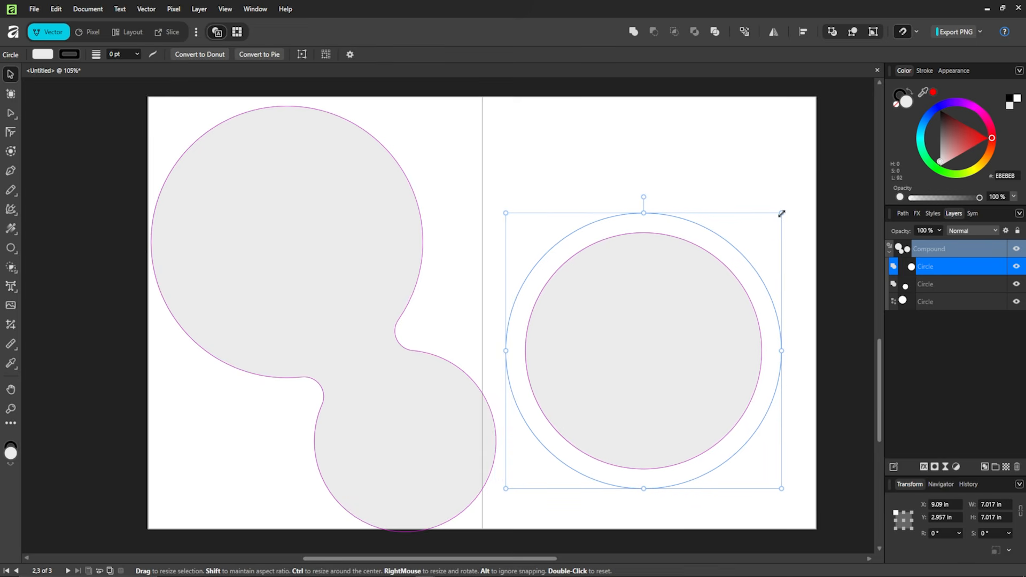
drag(781, 215, 821, 175)
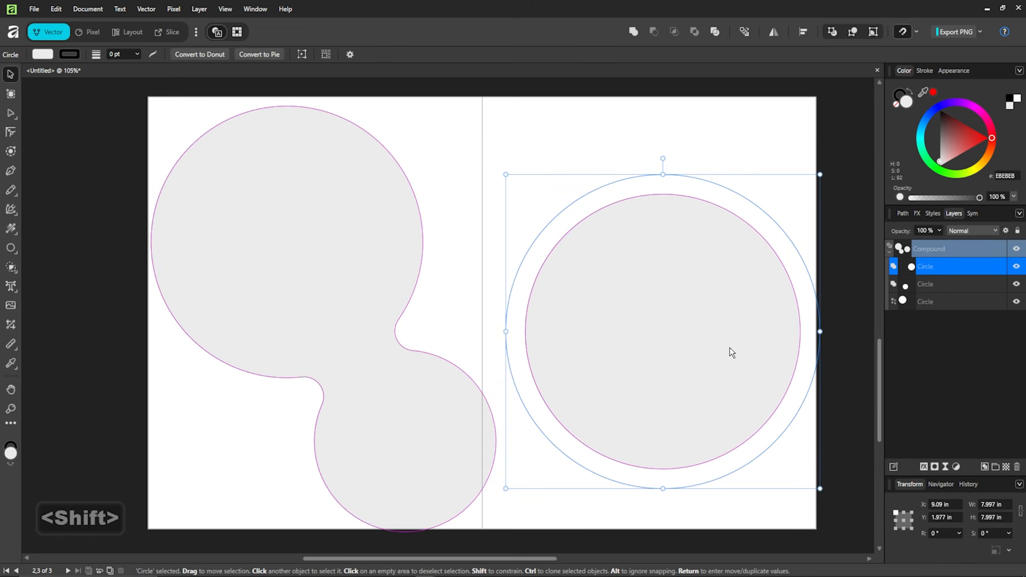
drag(730, 347, 723, 368)
- Place the right circle so it just joins the middle one, then centre the compound
scroll(572, 408, up, 2)
scroll(569, 408, down, 1)
scroll(569, 408, up, 4)
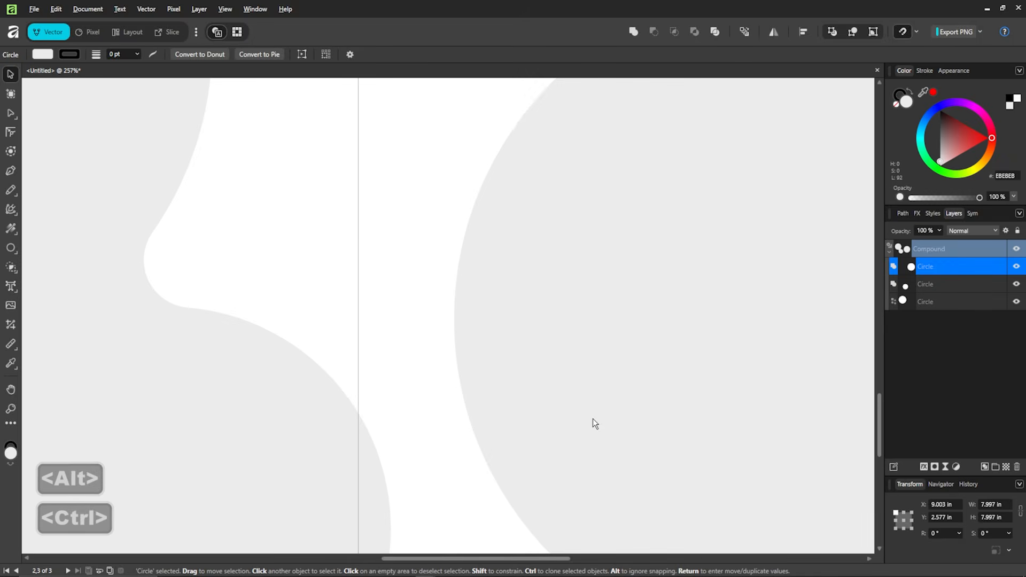
drag(608, 422, 600, 431)
scroll(504, 399, down, 5)
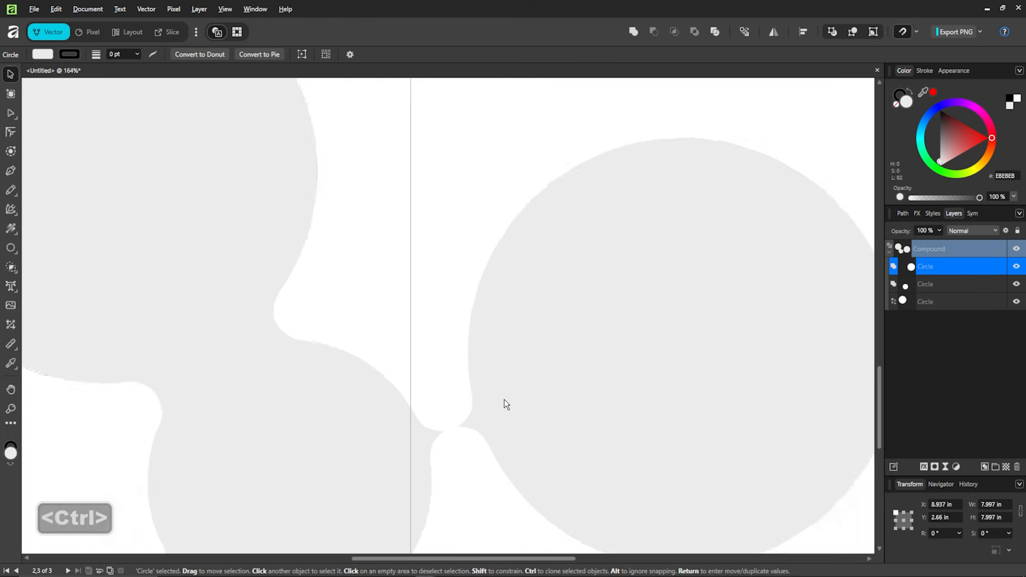
click(800, 208)
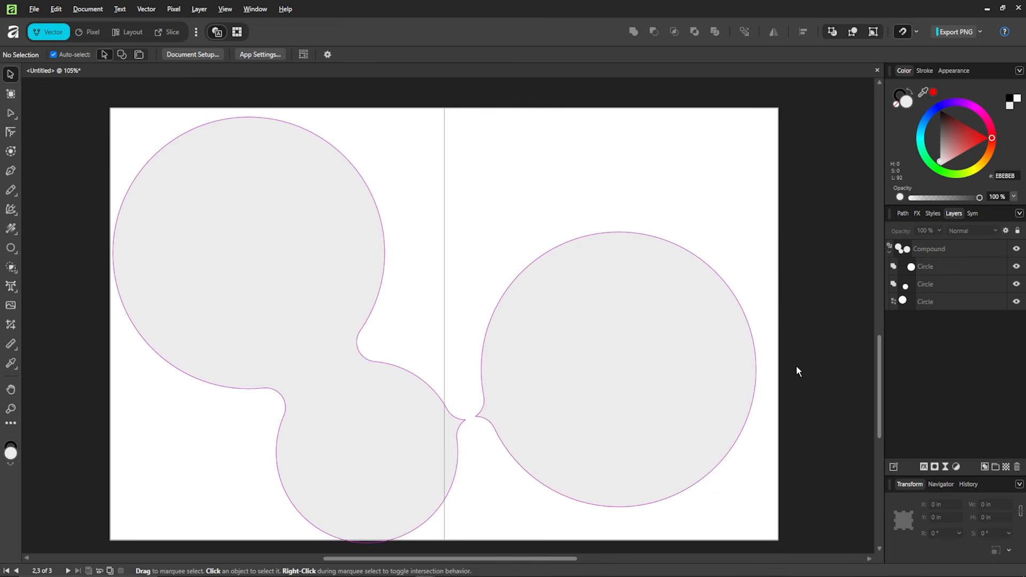
drag(614, 405, 631, 403)
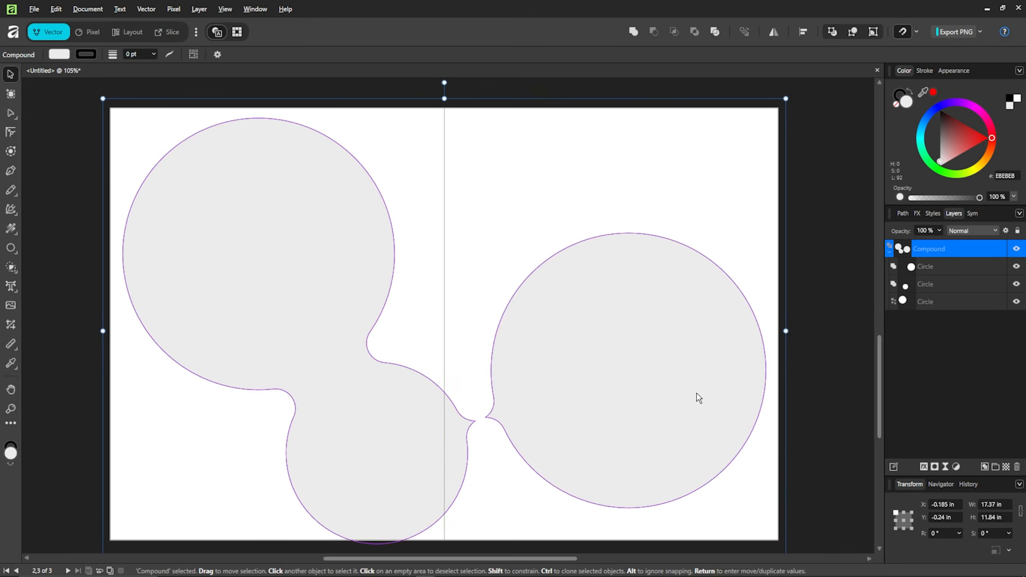
drag(697, 393, 697, 389)
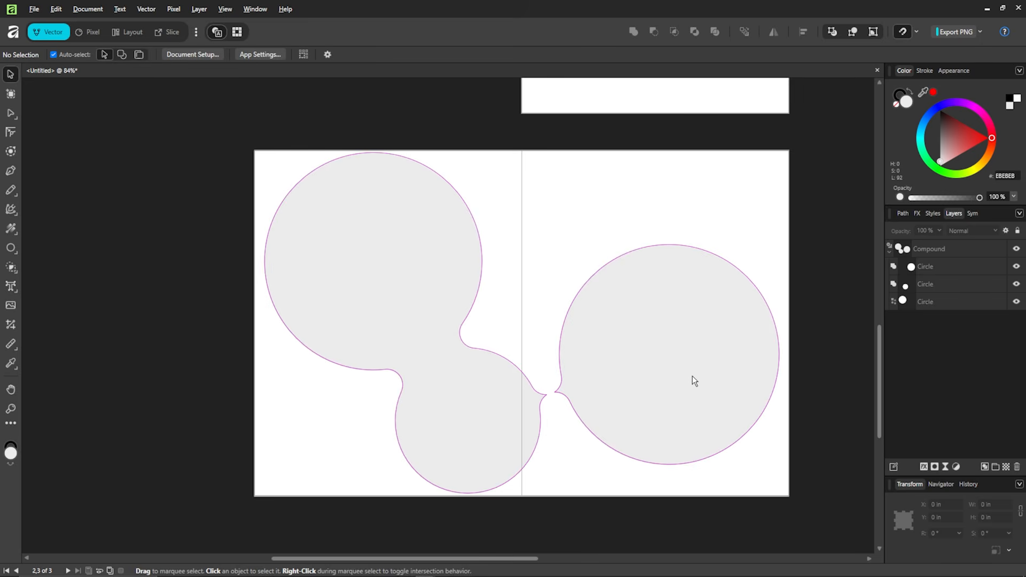
- Paste the woman's photo and size it to cover the circle shape
key(ctrl+v)
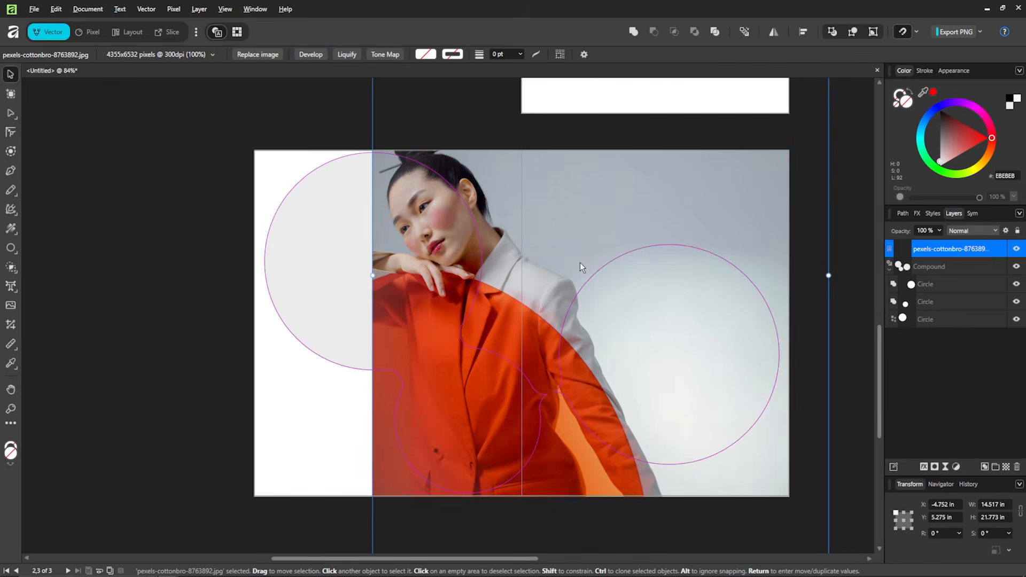
scroll(627, 268, down, 1)
ctrl+scroll(559, 265, down, 3)
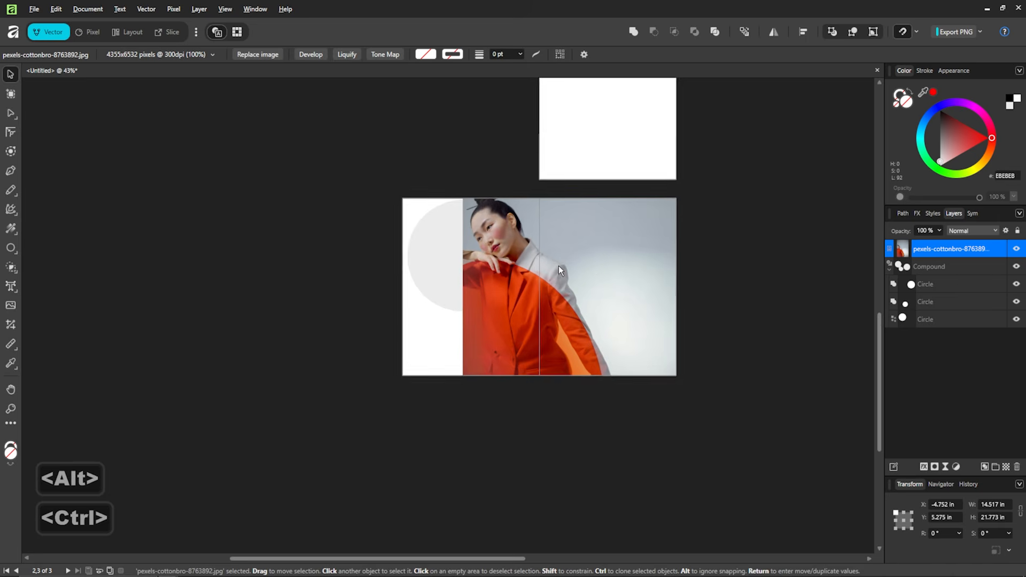
drag(584, 243, 518, 239)
drag(581, 275, 628, 291)
drag(608, 239, 615, 271)
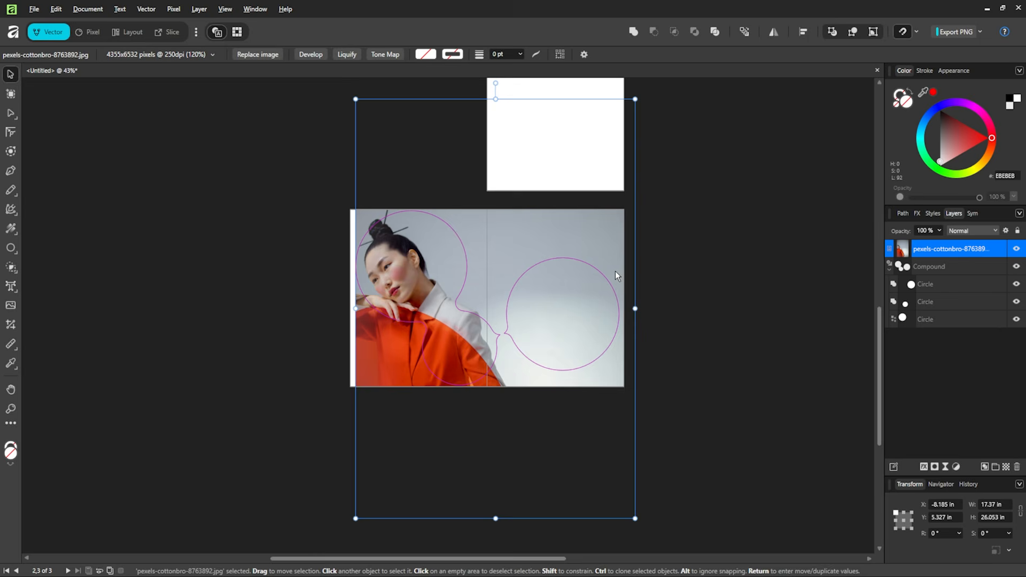
scroll(531, 271, up, 2)
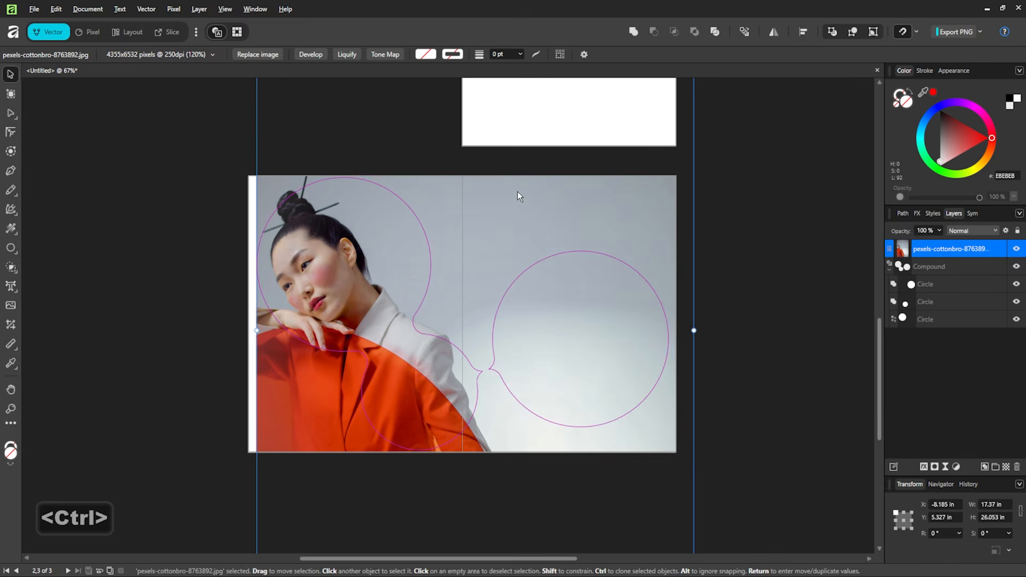
drag(587, 222, 589, 228)
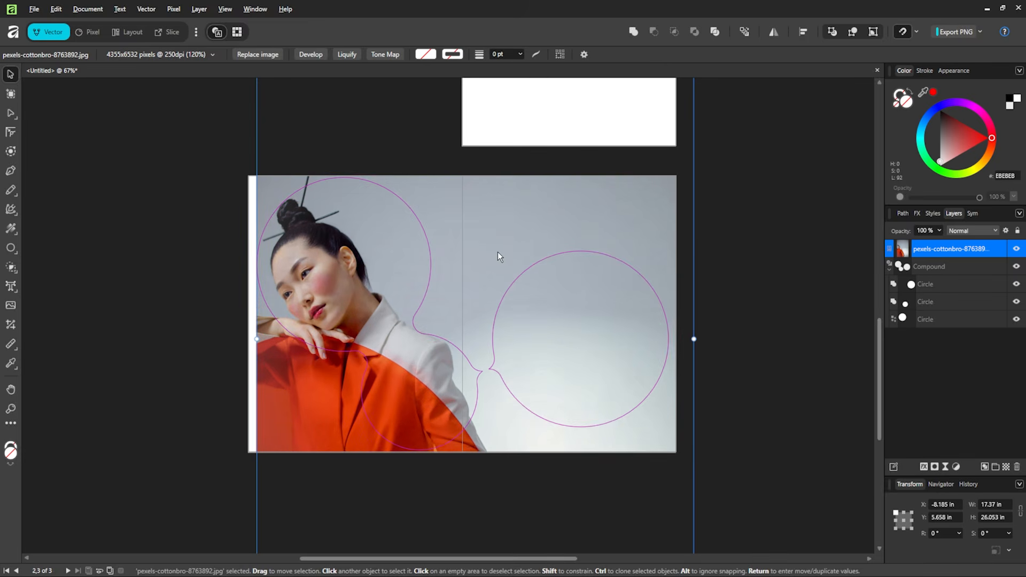
drag(498, 248, 492, 248)
- Mask the photo inside the compound circle shape via the Layers panel
click(778, 254)
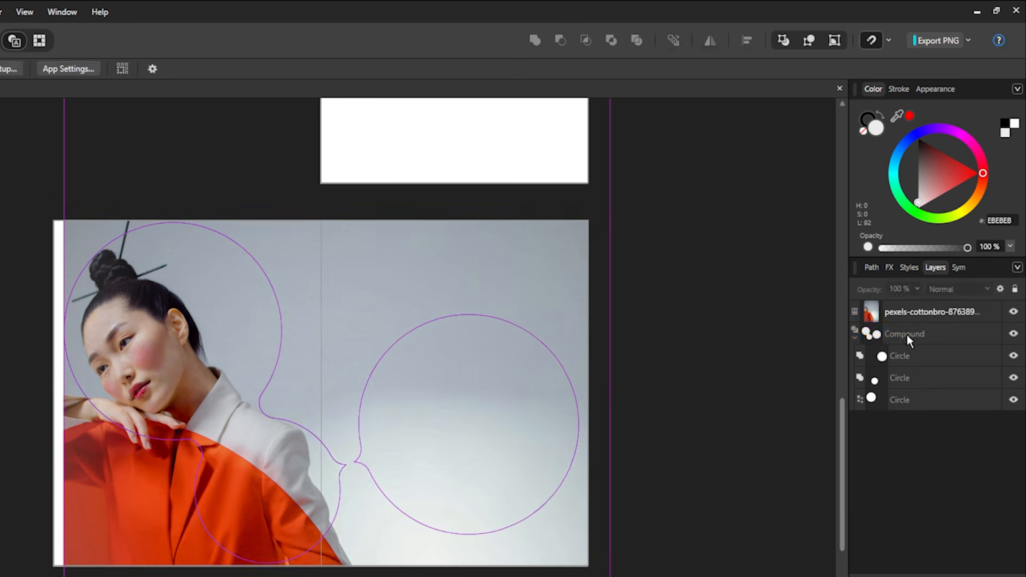
click(908, 267)
drag(908, 267, 904, 249)
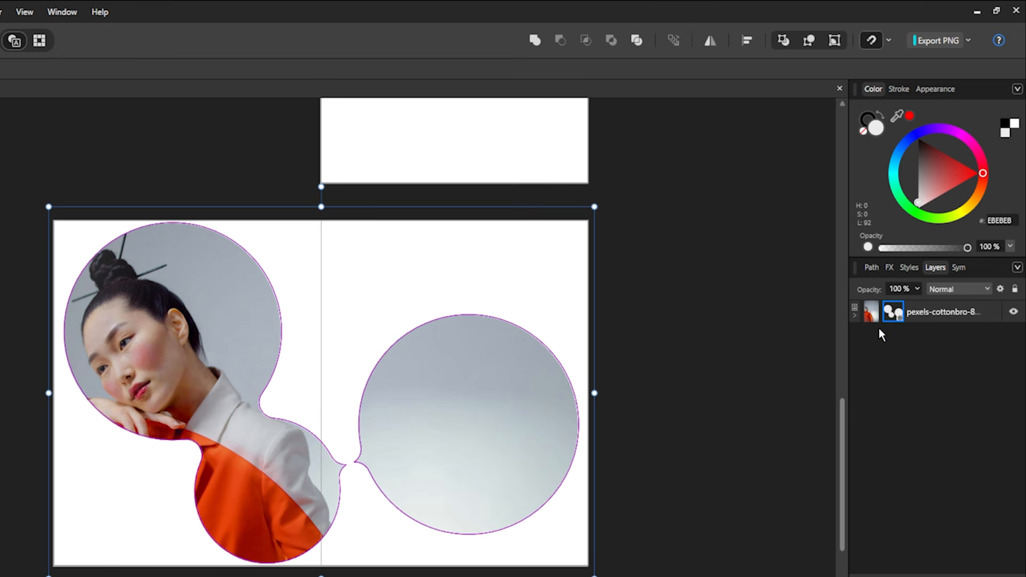
click(715, 325)
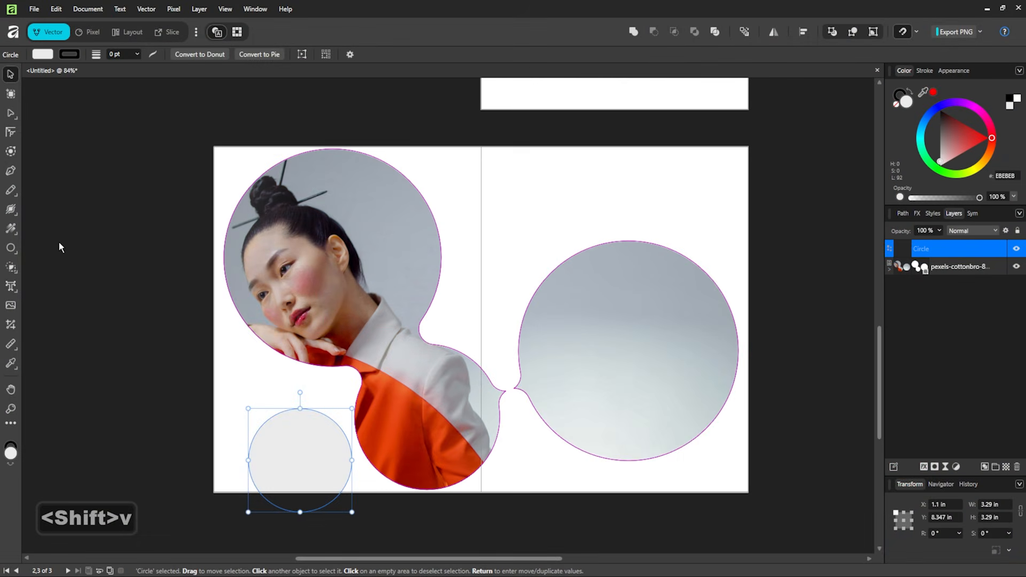
- Draw a second small circle near the bottom and nudge the left small circle slightly left
click(10, 248)
mouse_move(506, 447)
mouse_down()
mouse_move(562, 494)
mouse_move(552, 480)
mouse_up()
key(shift+v)
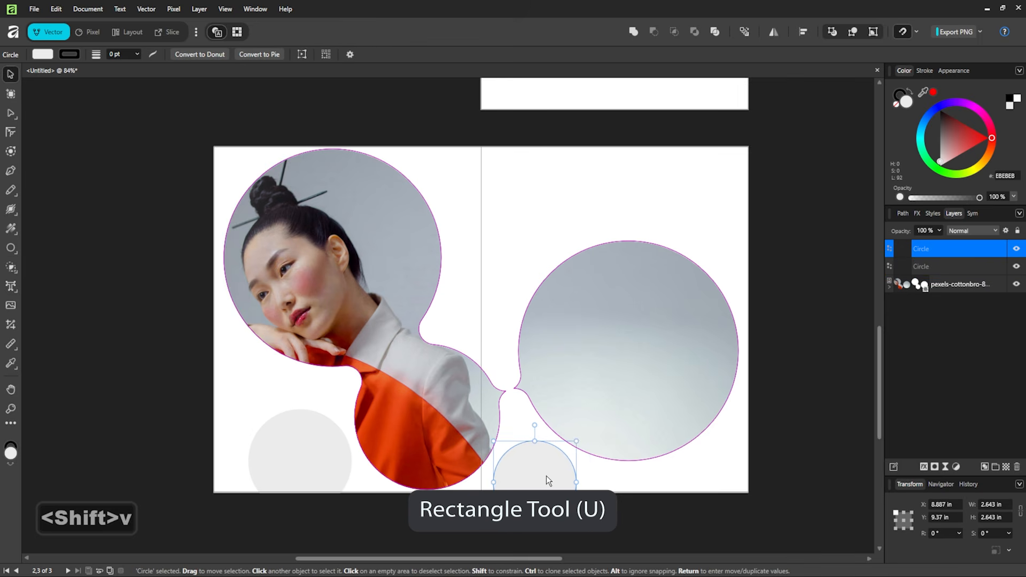
click(620, 480)
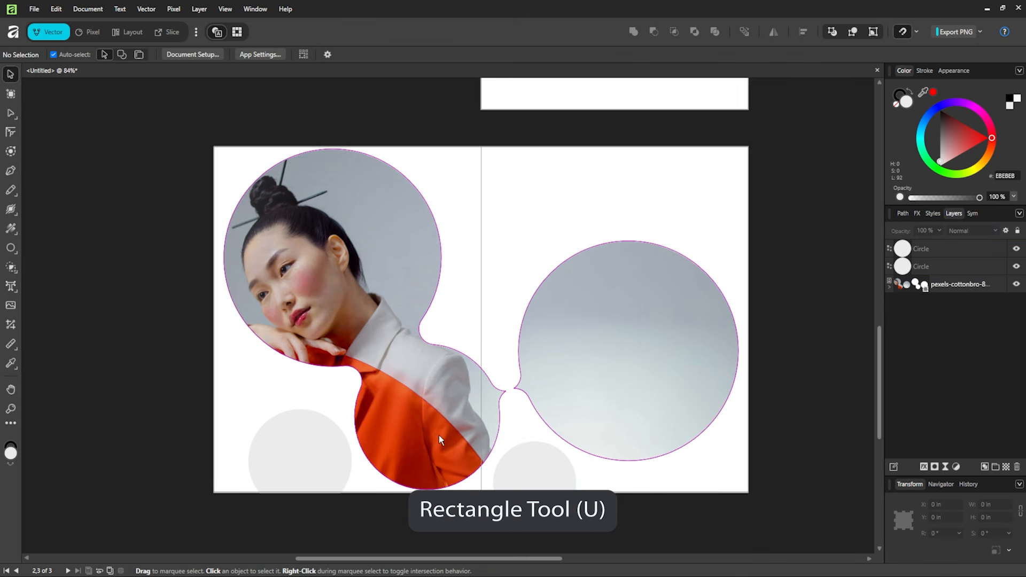
drag(314, 466, 310, 465)
click(382, 496)
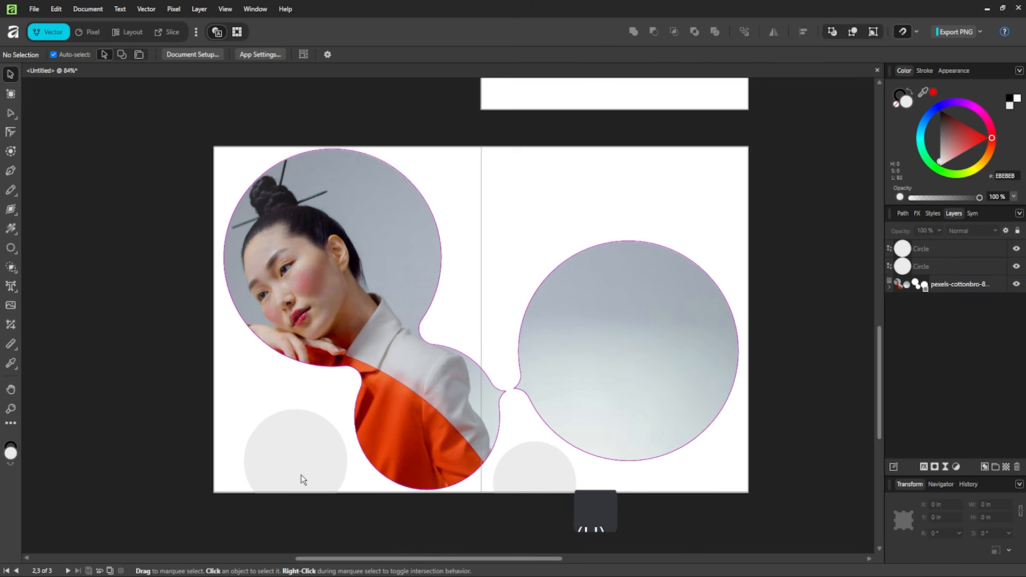
- Merge both small grey circles into one compound shape
click(300, 475)
shift+click(514, 474)
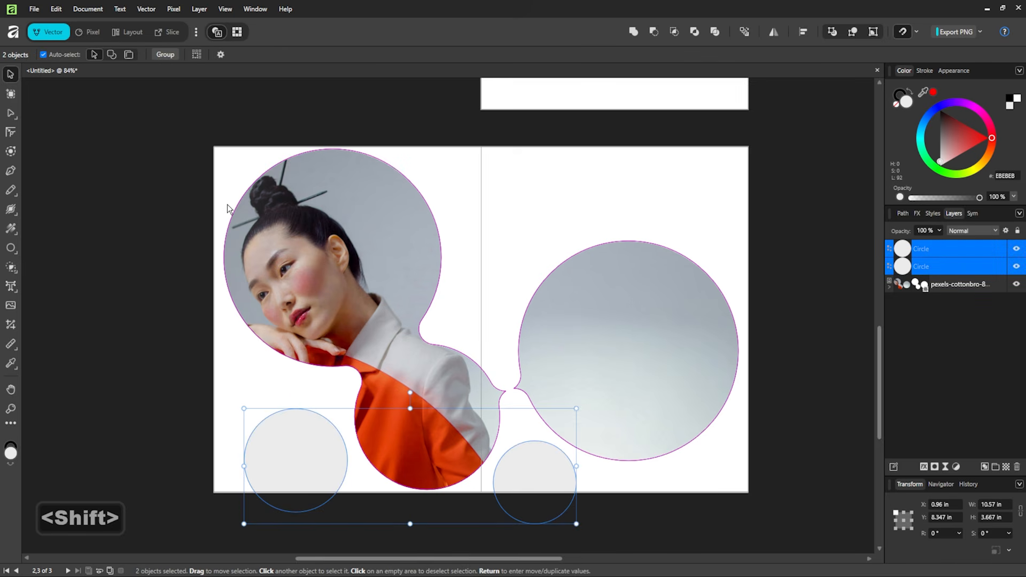
click(146, 9)
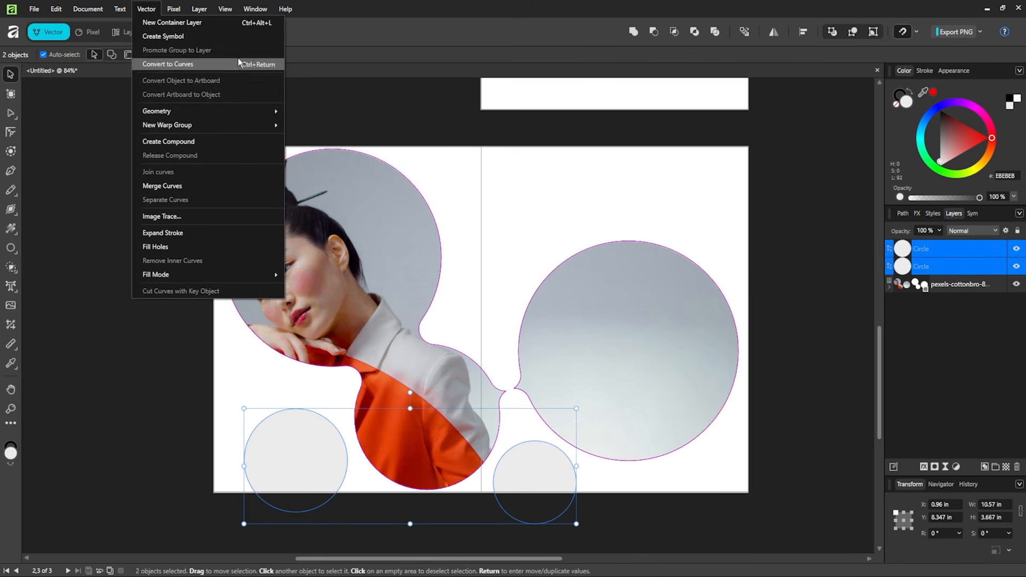
mouse_move(232, 111)
mouse_move(324, 182)
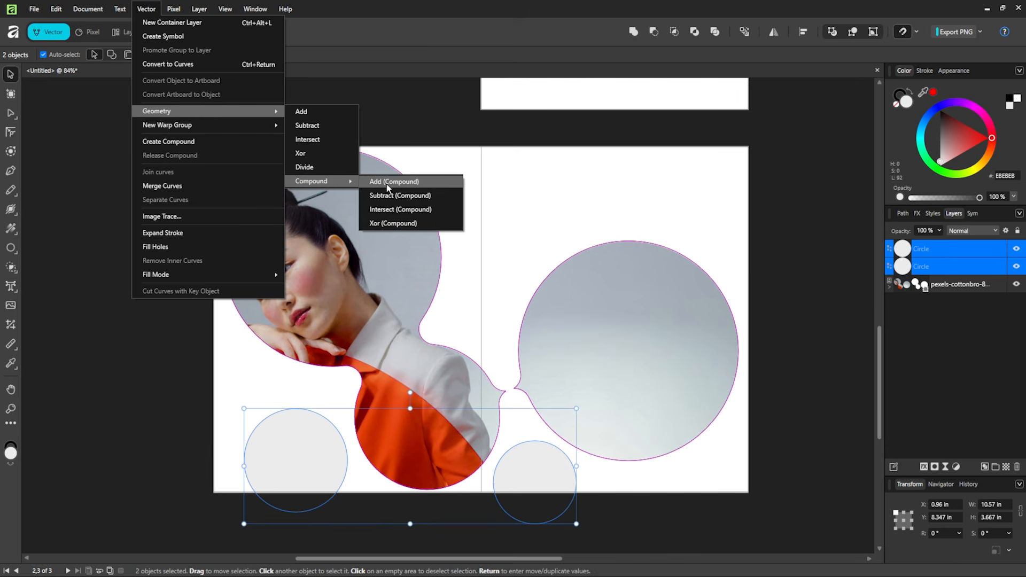
click(387, 182)
click(618, 200)
click(962, 266)
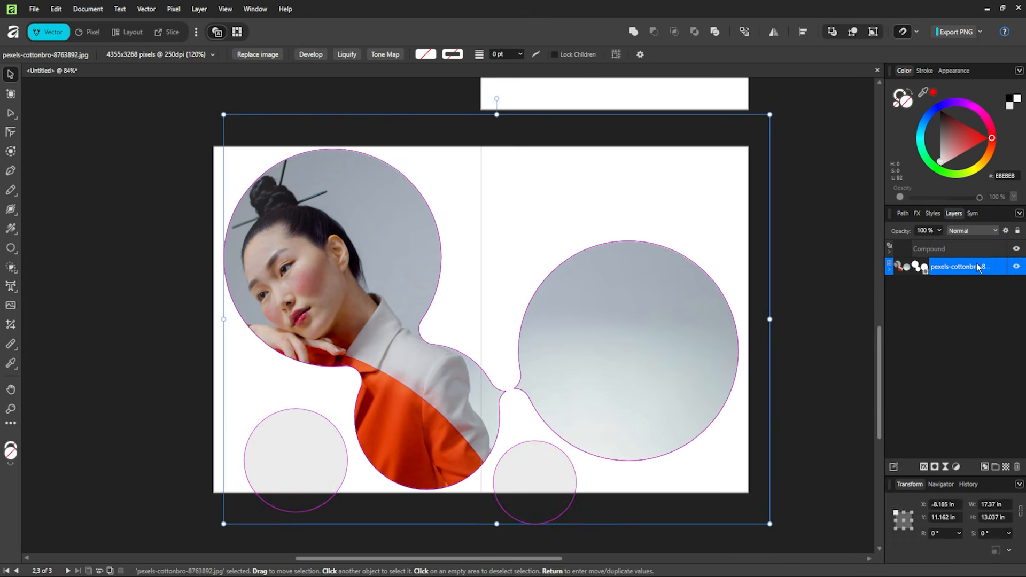
- Duplicate the photo, release its mask, delete the extra compound, and clip the copy in the small circles
right_click(976, 265)
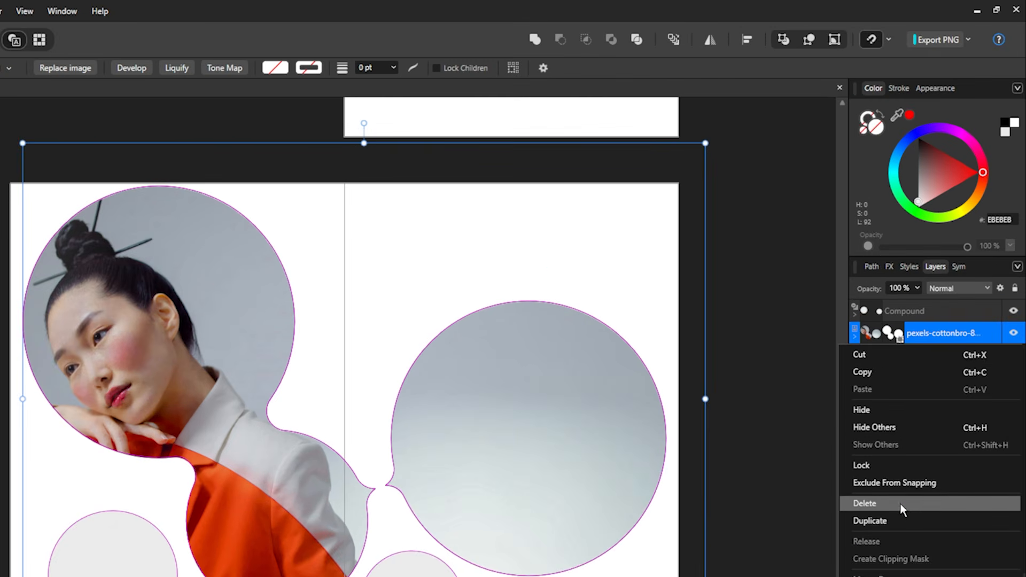
click(906, 522)
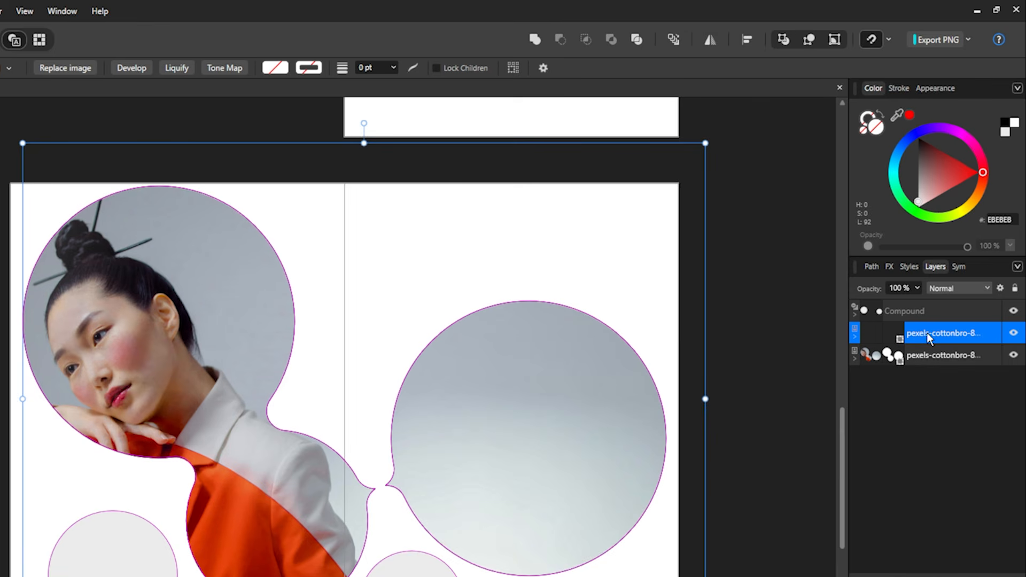
right_click(895, 335)
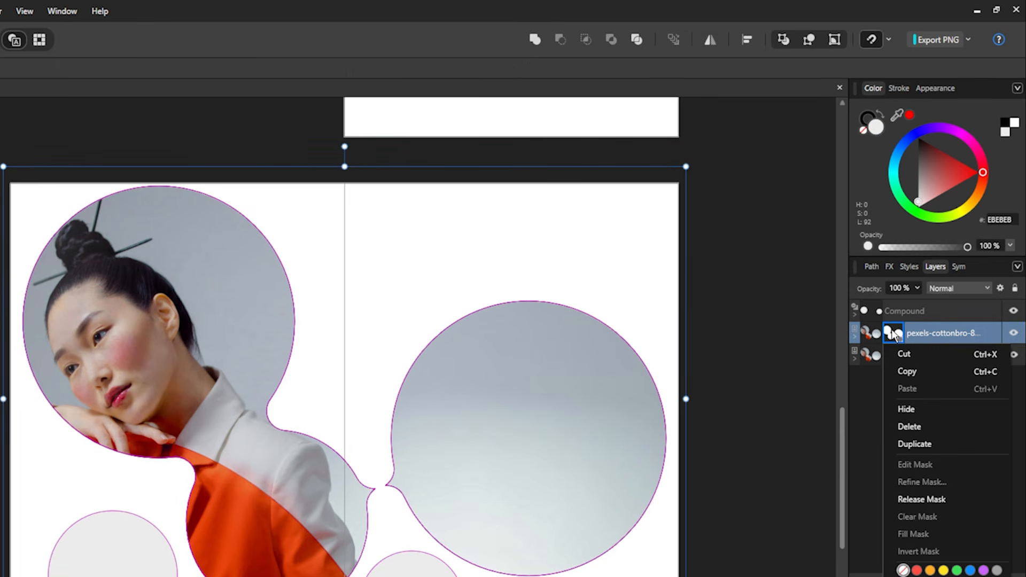
click(928, 499)
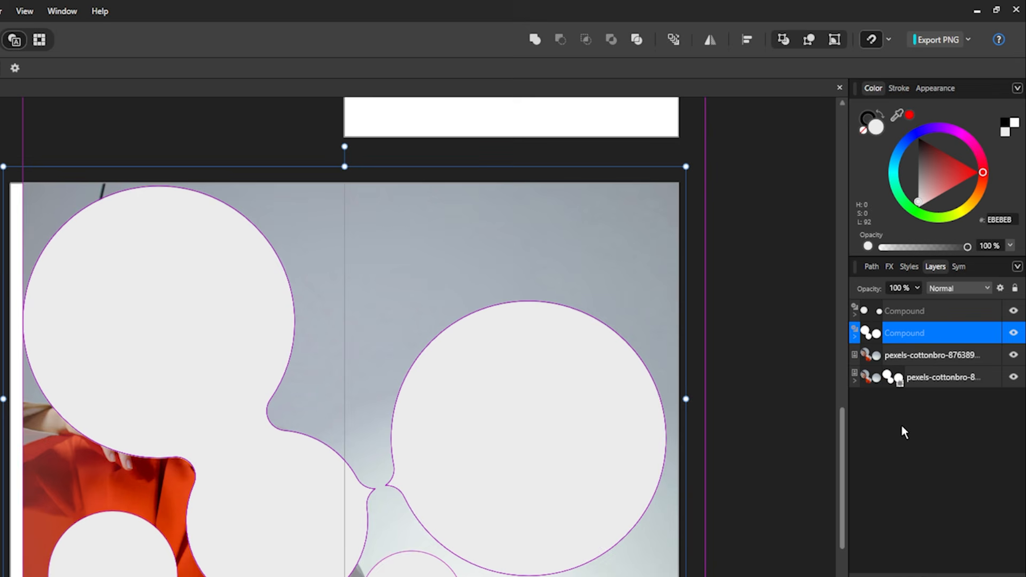
click(924, 340)
key(Delete)
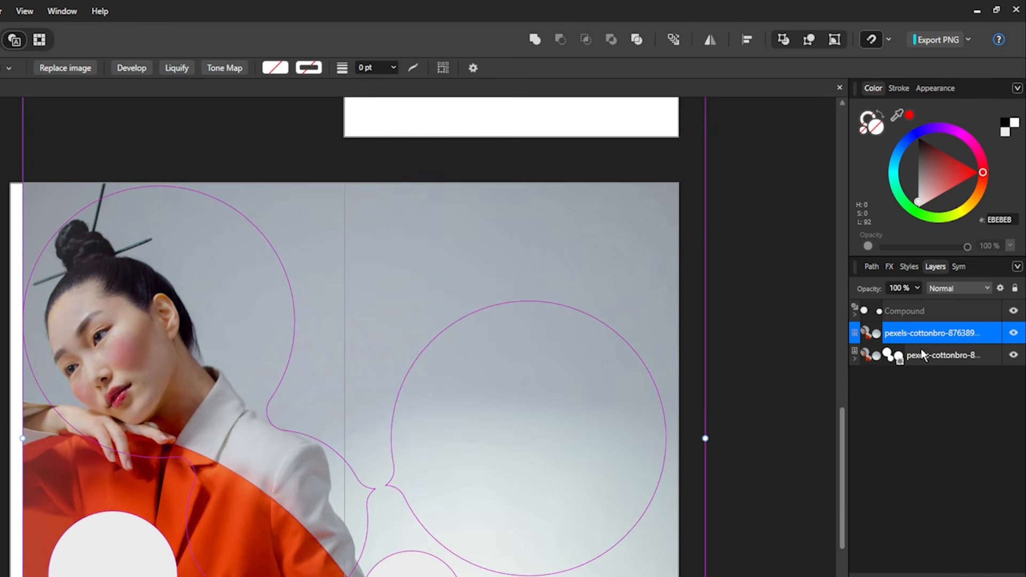
drag(897, 314, 877, 333)
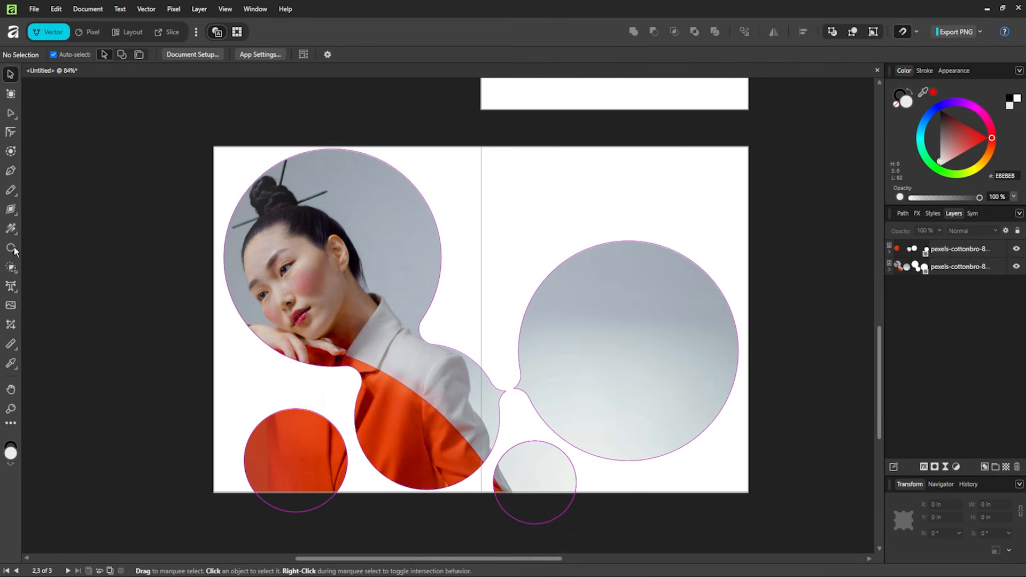
right_click(11, 249)
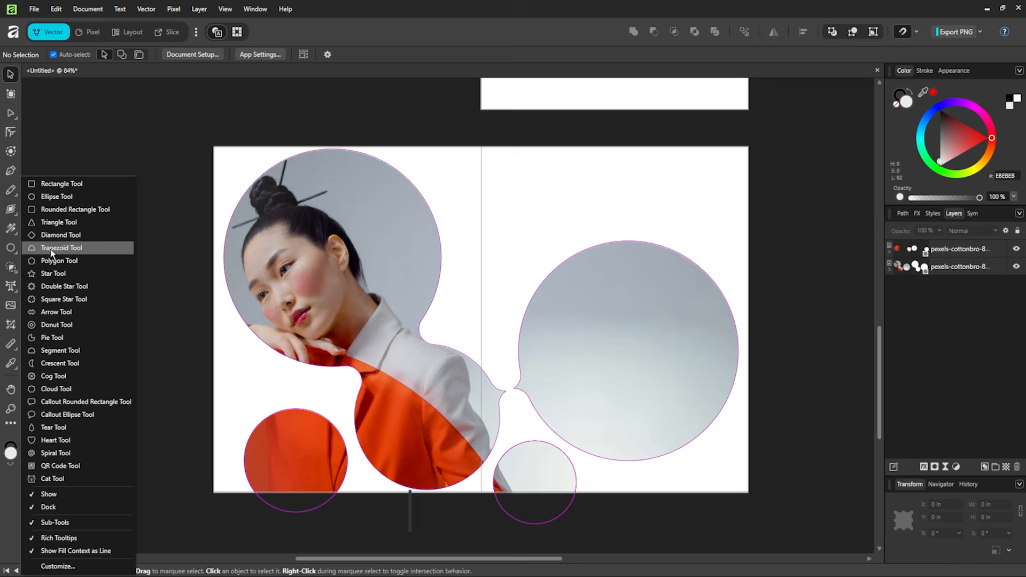
- Draw a rectangle over the right page filled with jacket orange-red C9370D
click(56, 185)
drag(481, 147, 749, 492)
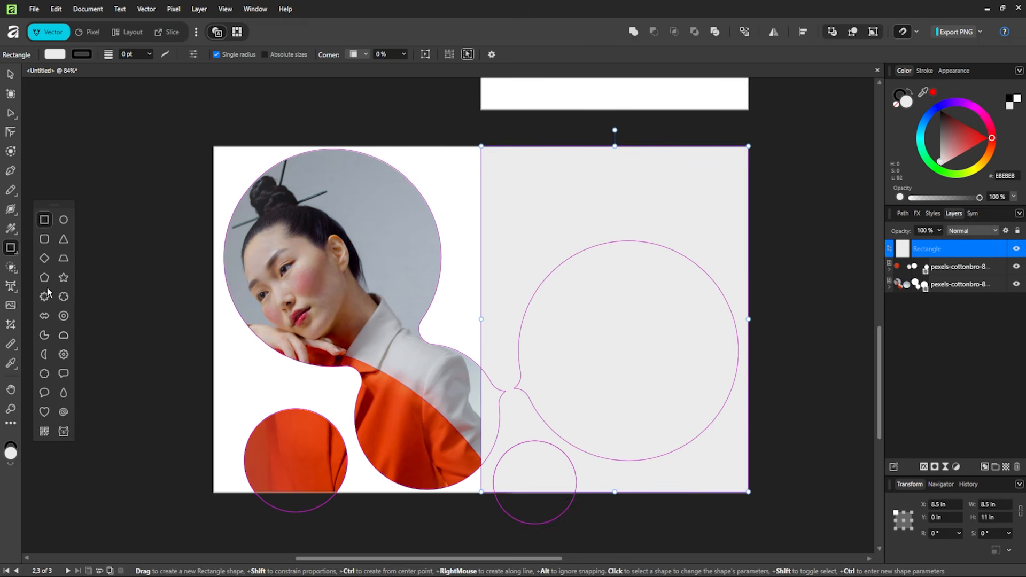
click(10, 363)
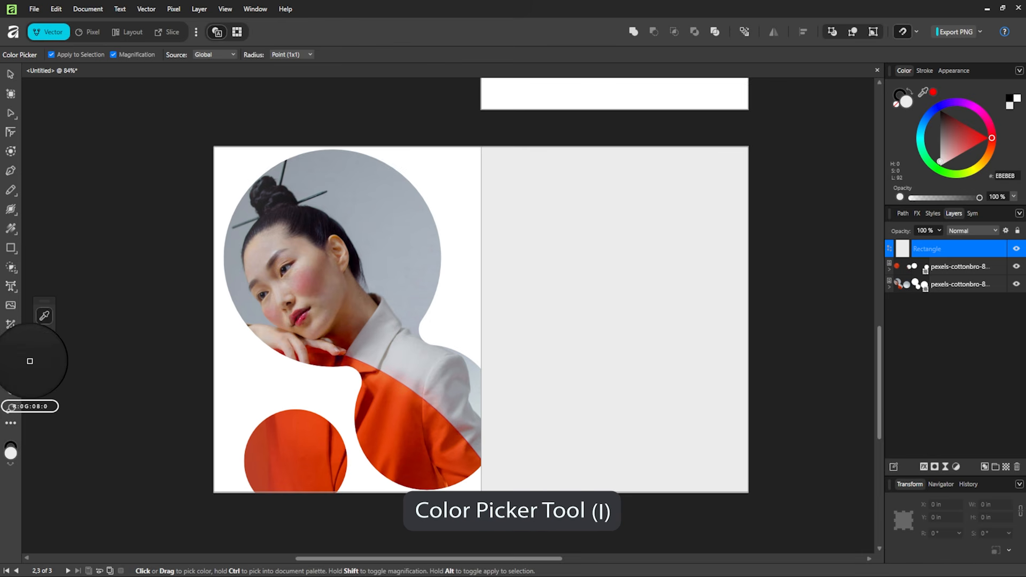
click(407, 430)
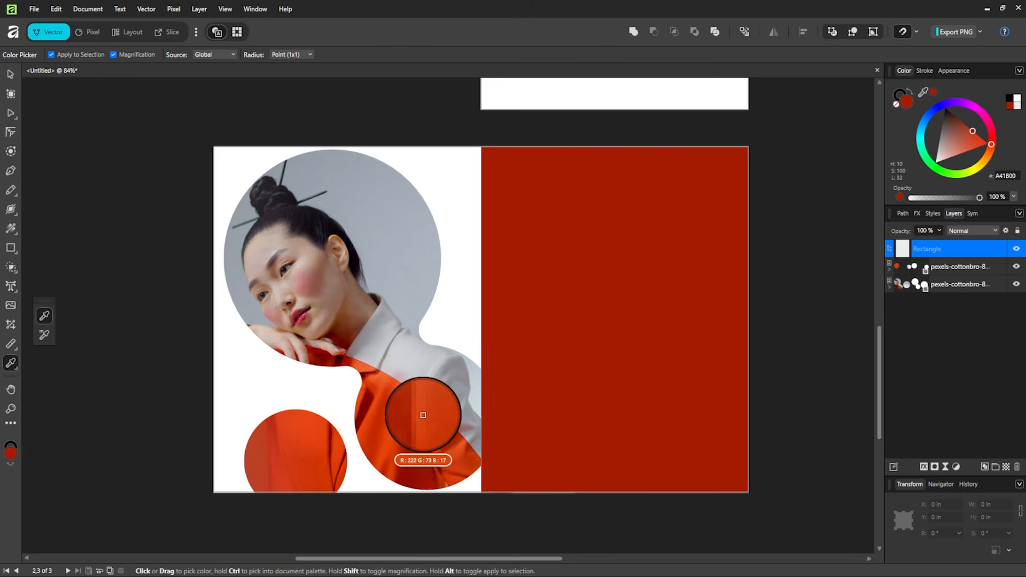
click(424, 413)
click(422, 420)
click(423, 421)
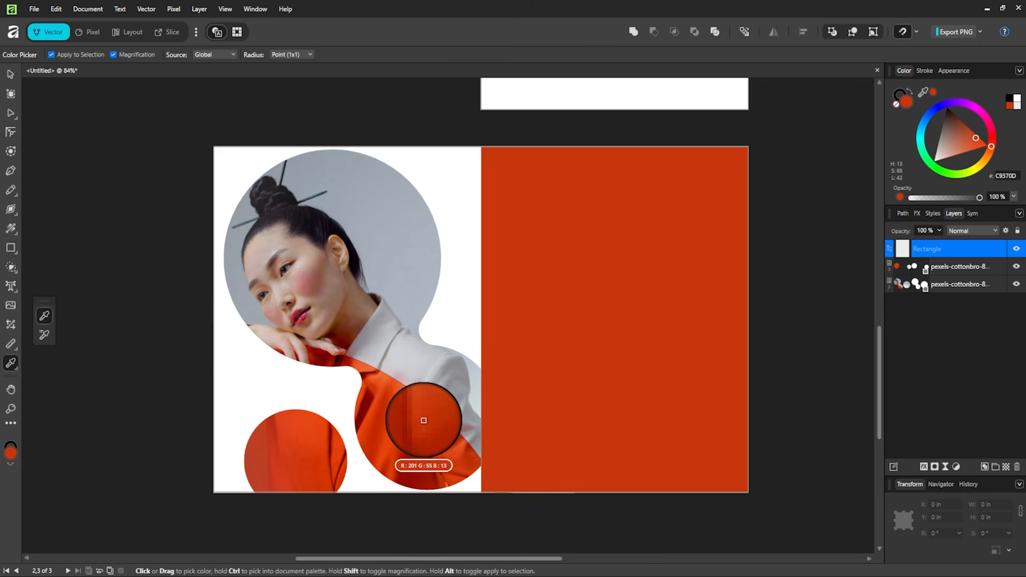
- Move the orange rectangle's layer behind the photo shapes
key(v)
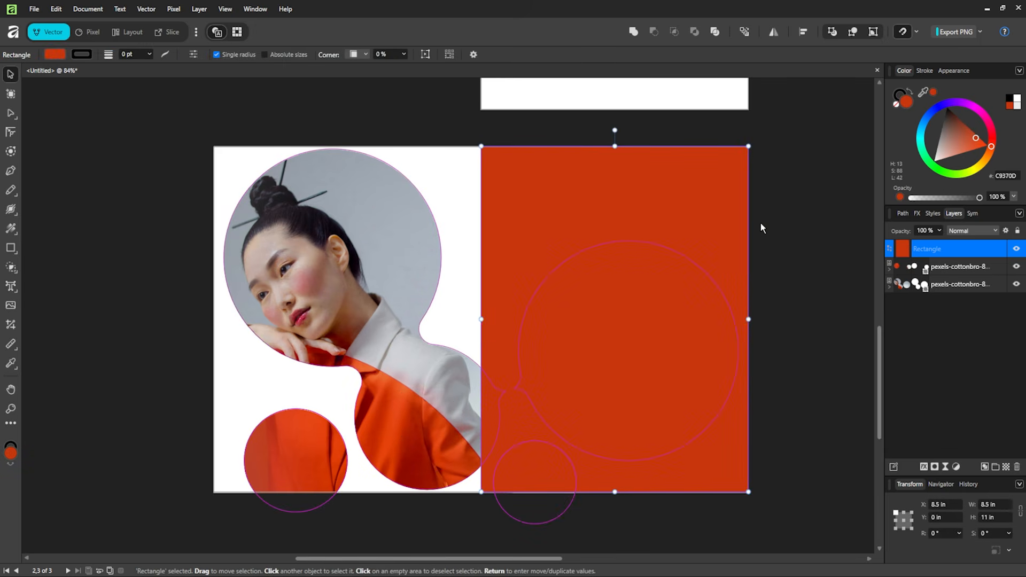
drag(956, 266, 961, 300)
click(825, 303)
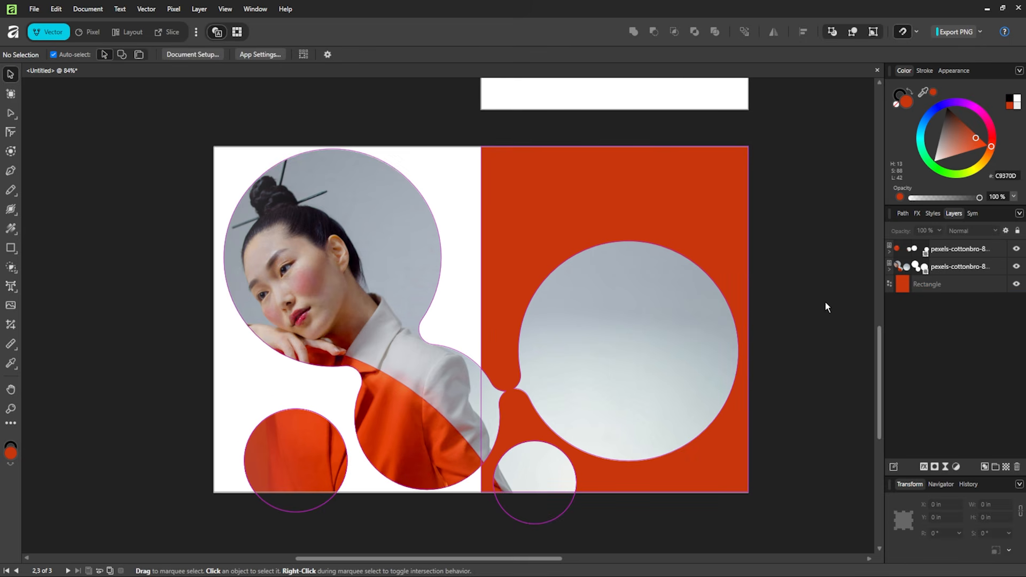
click(195, 124)
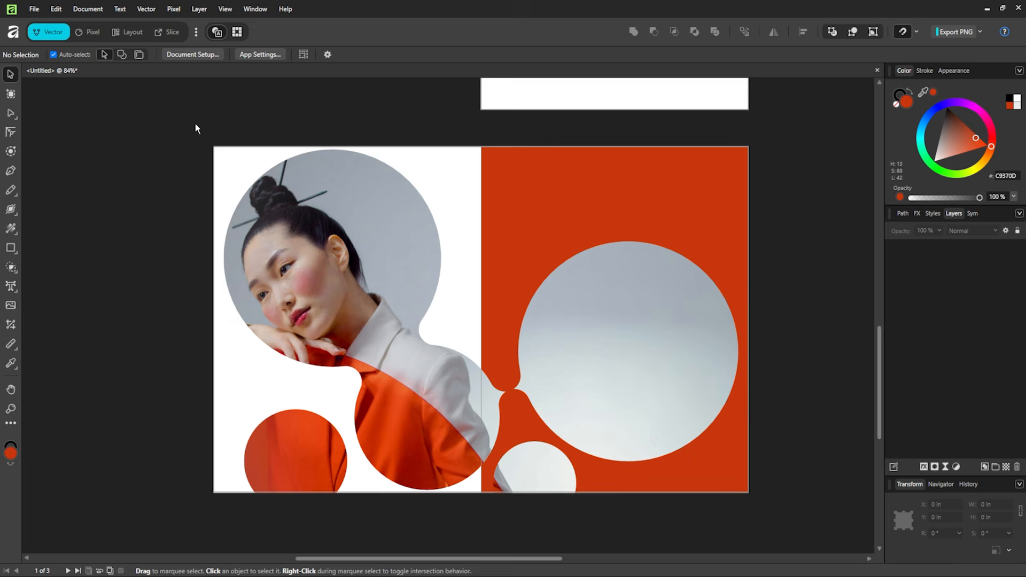
- Switch to the Layout persona and make the Pages 2,3 spread active
click(132, 32)
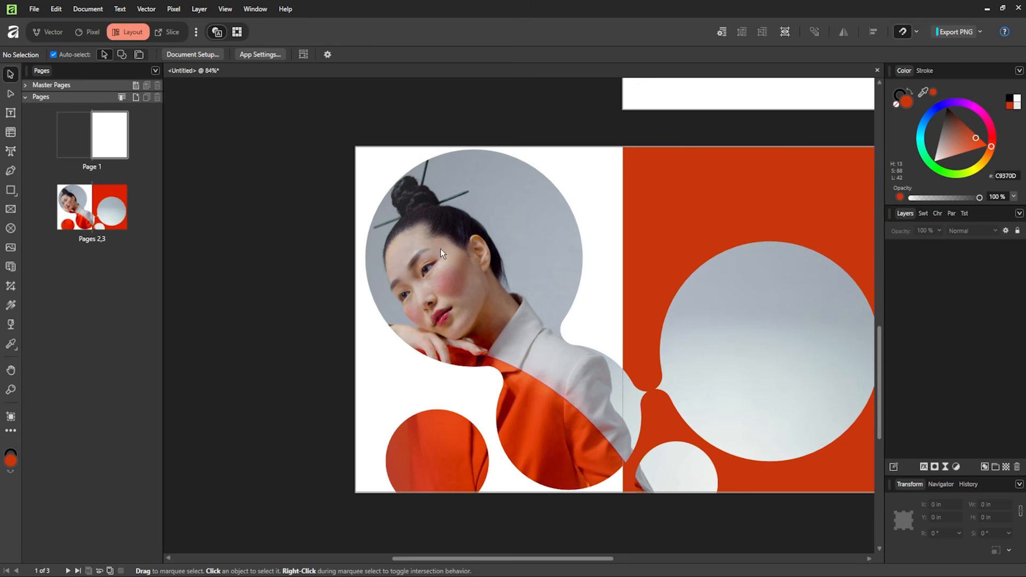
drag(532, 119, 443, 119)
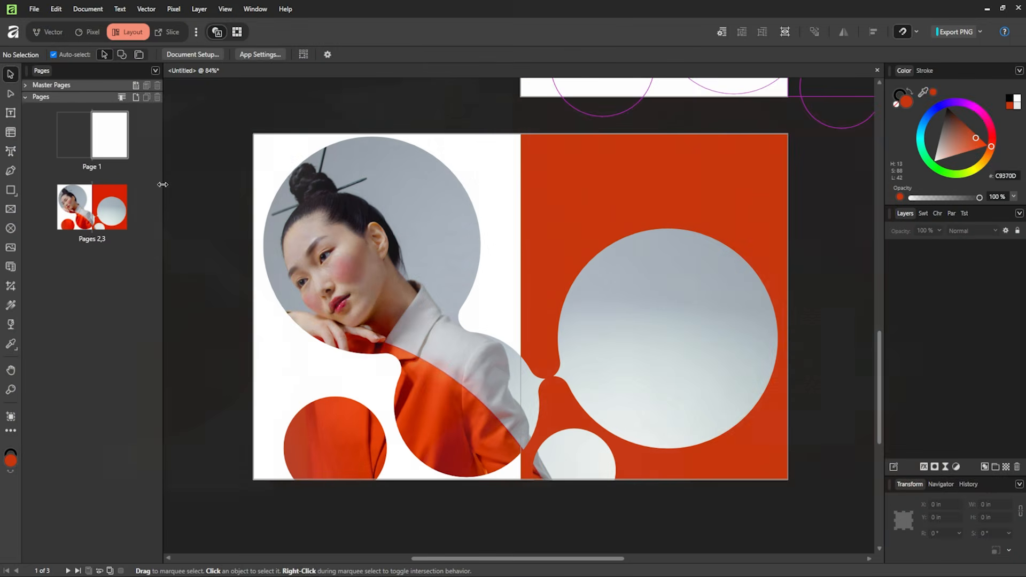
click(187, 154)
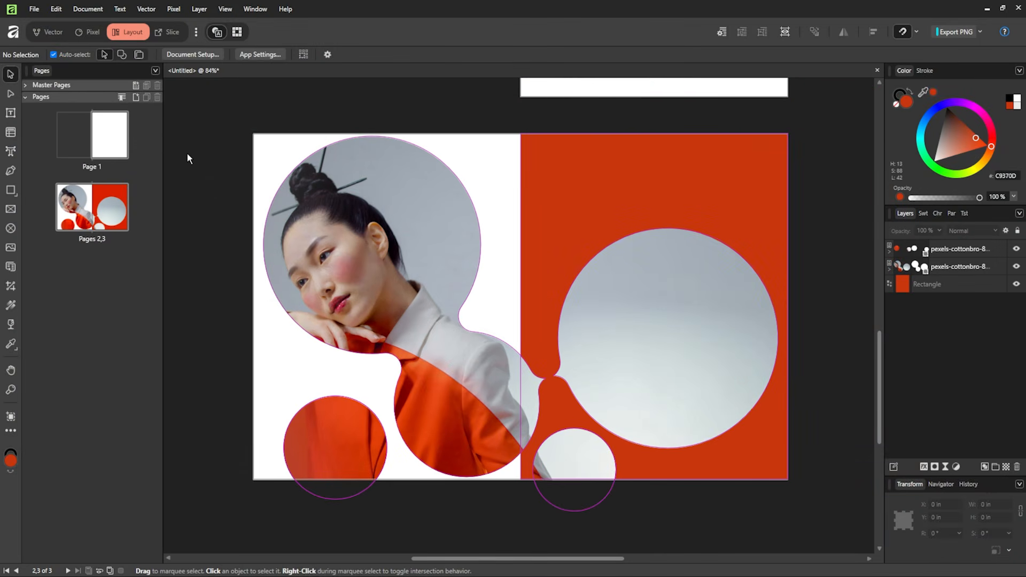
- Paste LYH STUDIO into a new text frame, set tracking to 50 ‰, and rotate it vertical
click(10, 112)
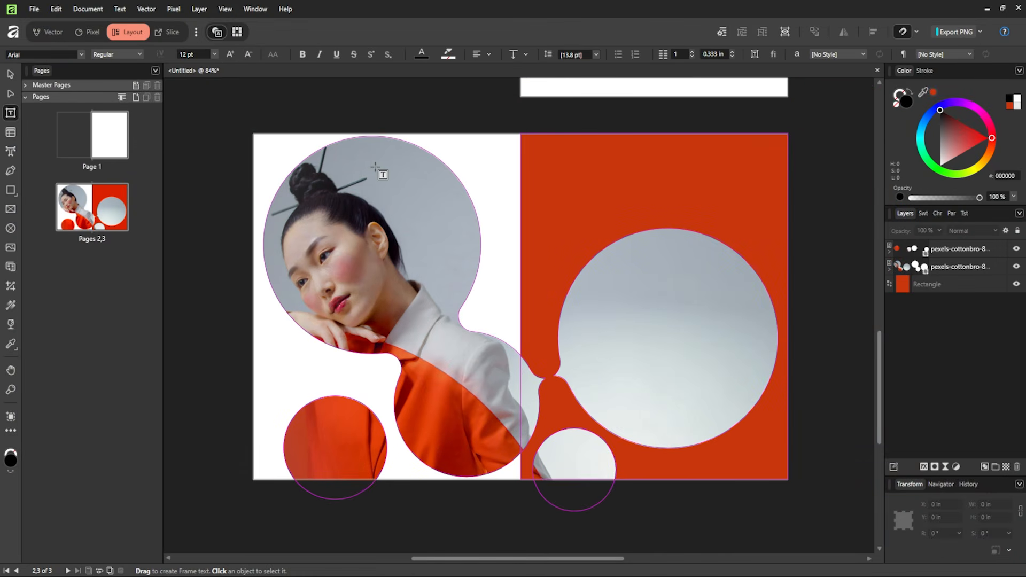
drag(451, 159, 615, 195)
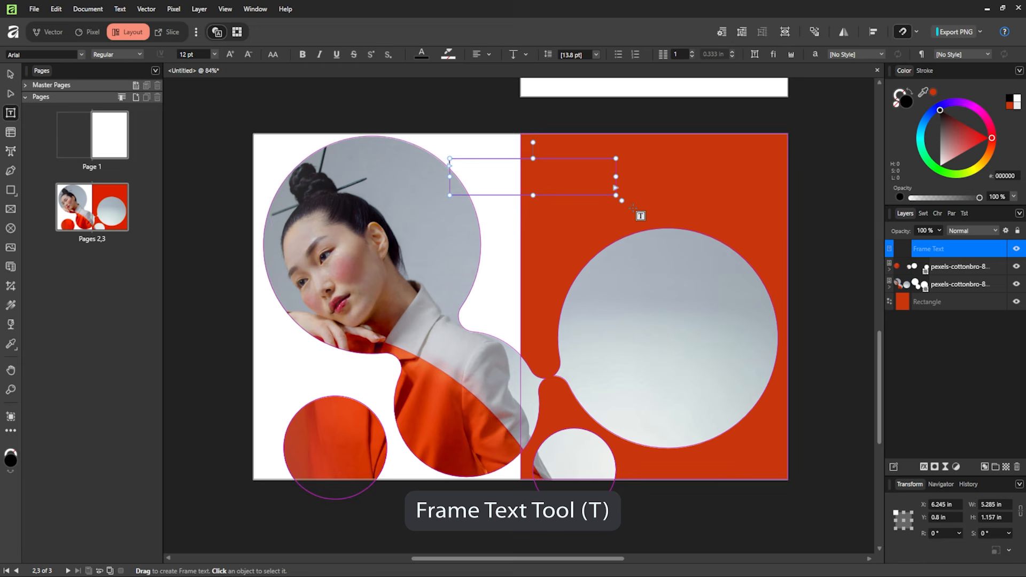
key(ctrl+v)
key(ctrl+a)
click(82, 54)
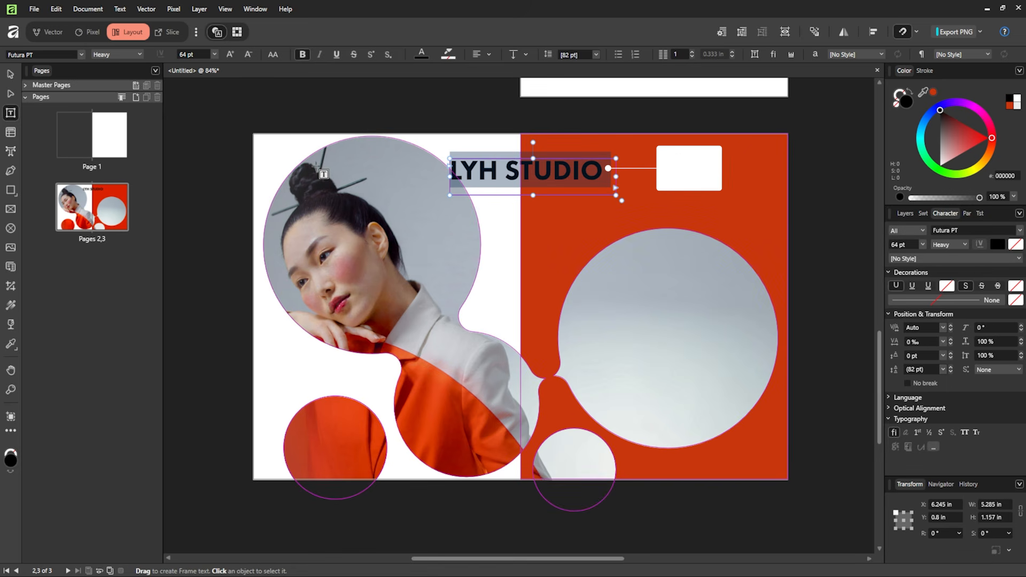
click(246, 11)
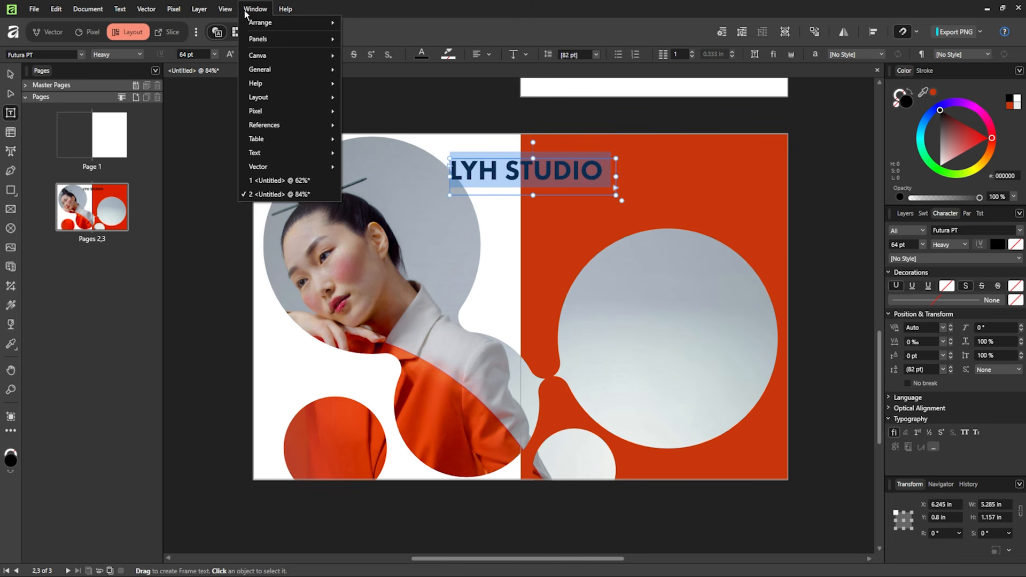
click(251, 11)
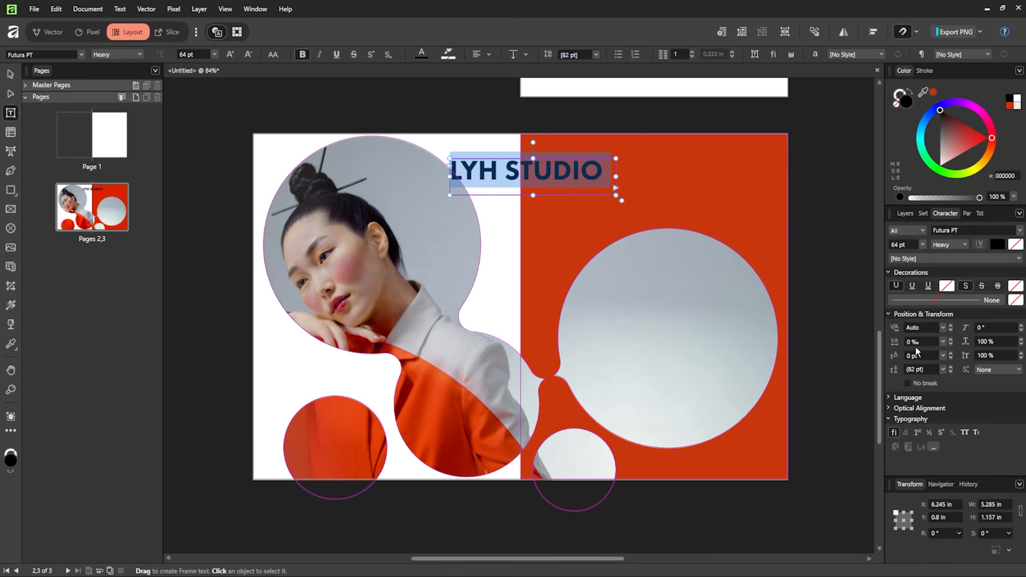
click(944, 345)
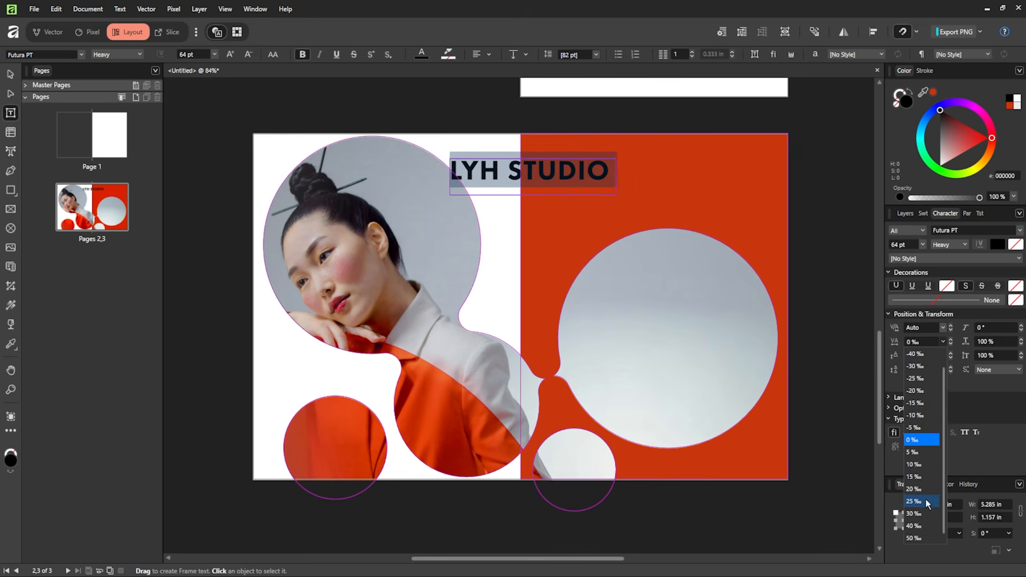
click(918, 538)
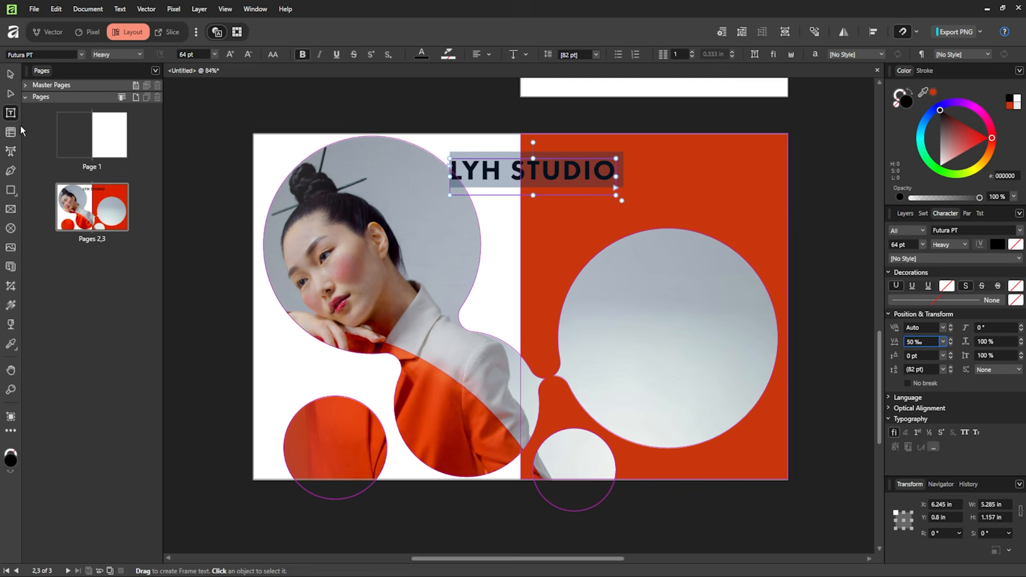
click(11, 76)
drag(533, 143, 462, 216)
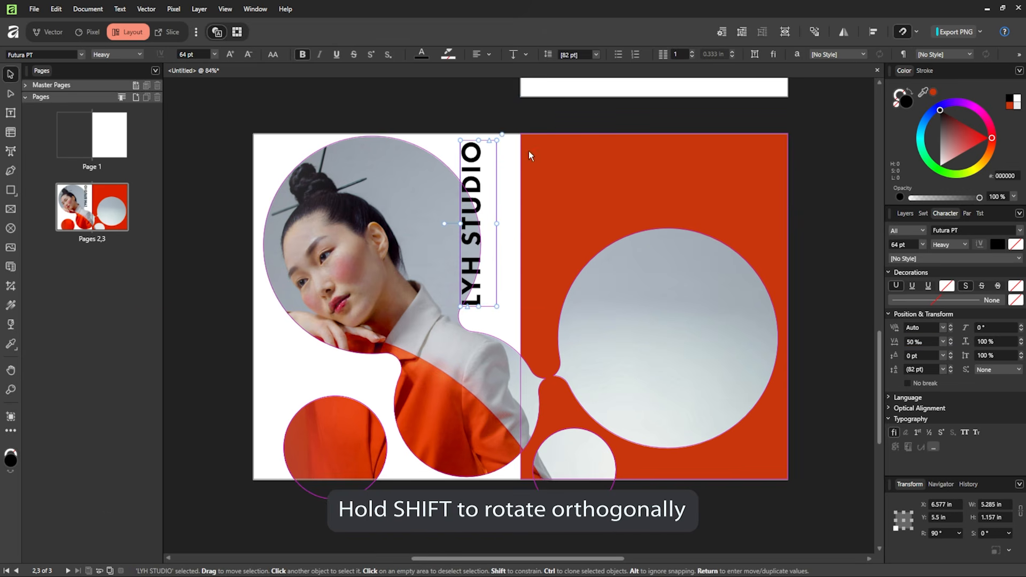
click(537, 119)
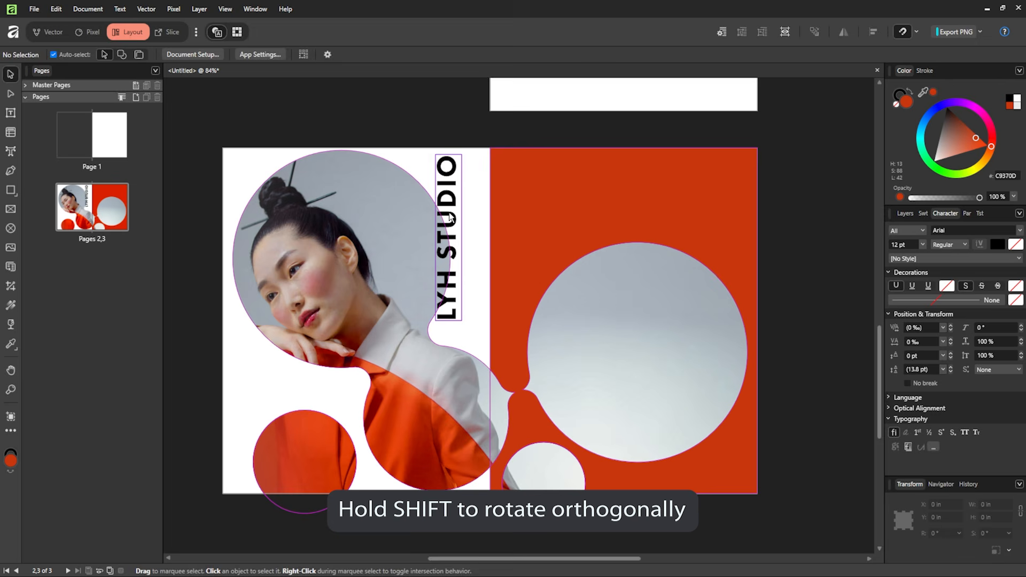
- Colour all of the LYH STUDIO heading orange C9370D sampled from the design
double_click(450, 216)
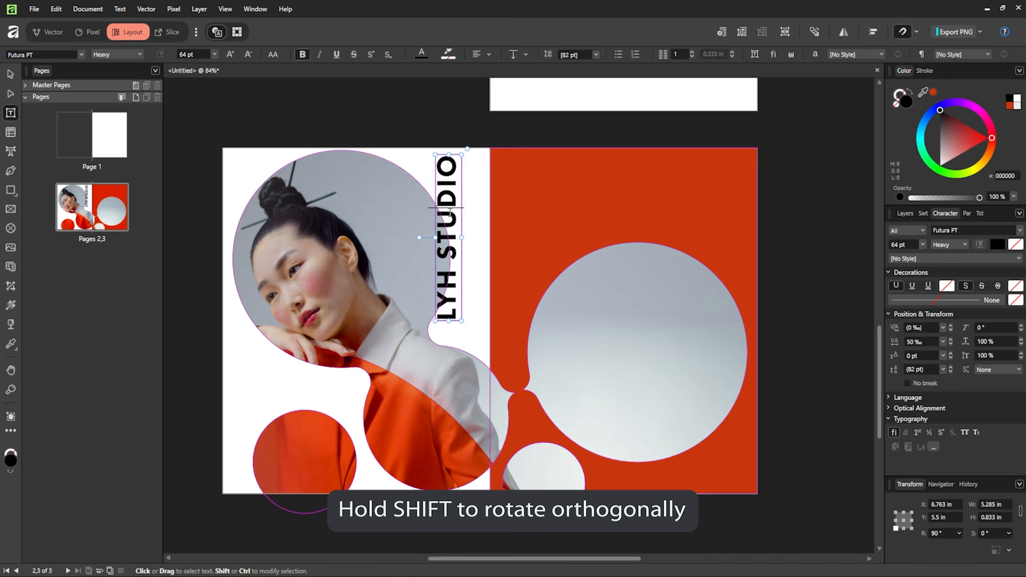
key(ctrl+a)
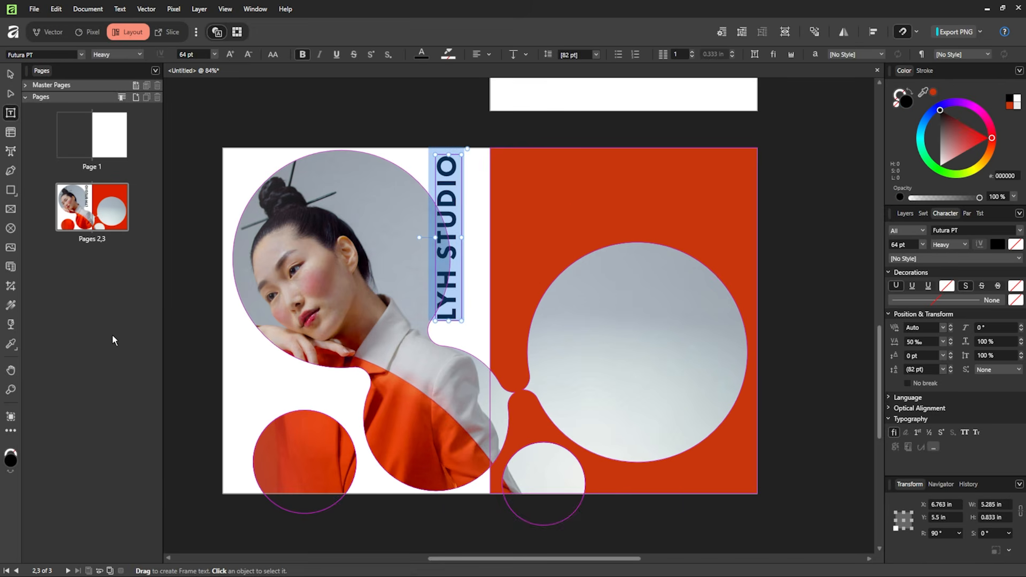
click(10, 344)
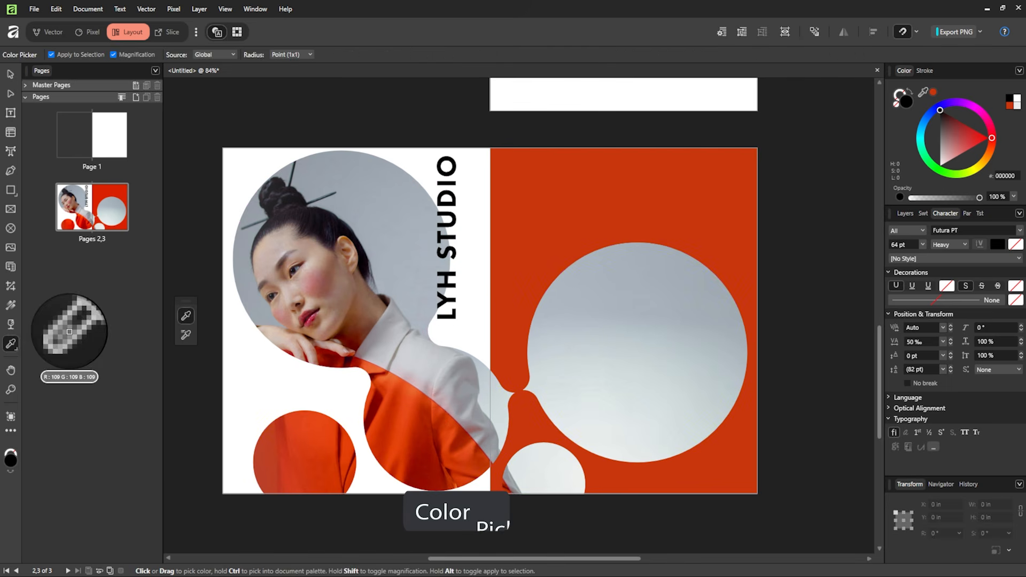
click(580, 181)
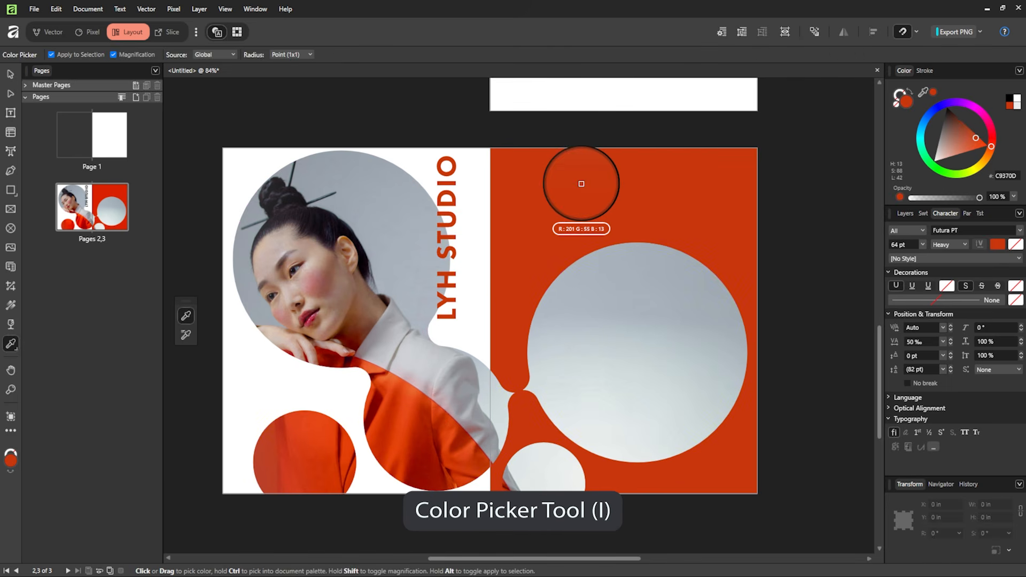
click(10, 74)
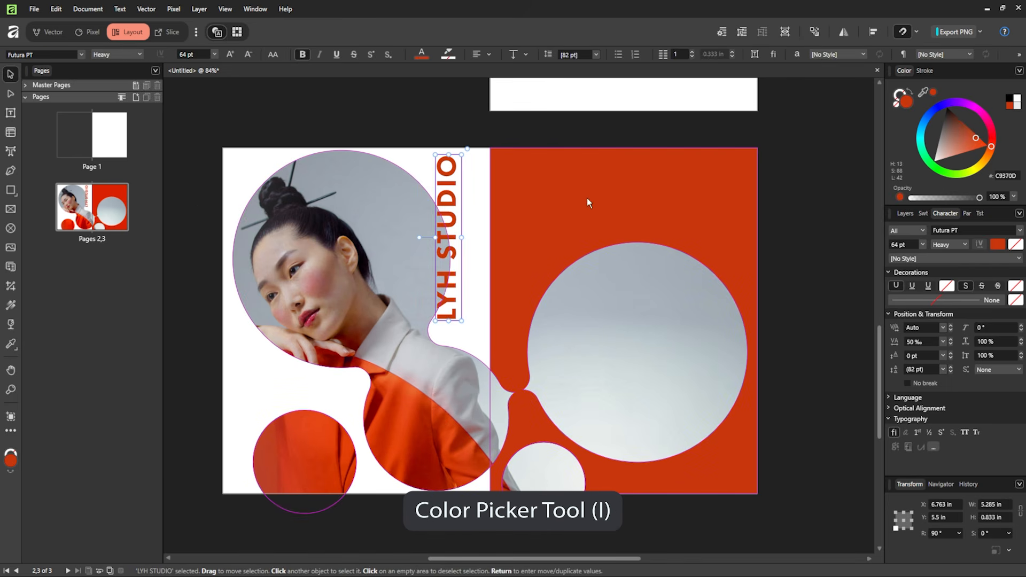
key(Escape)
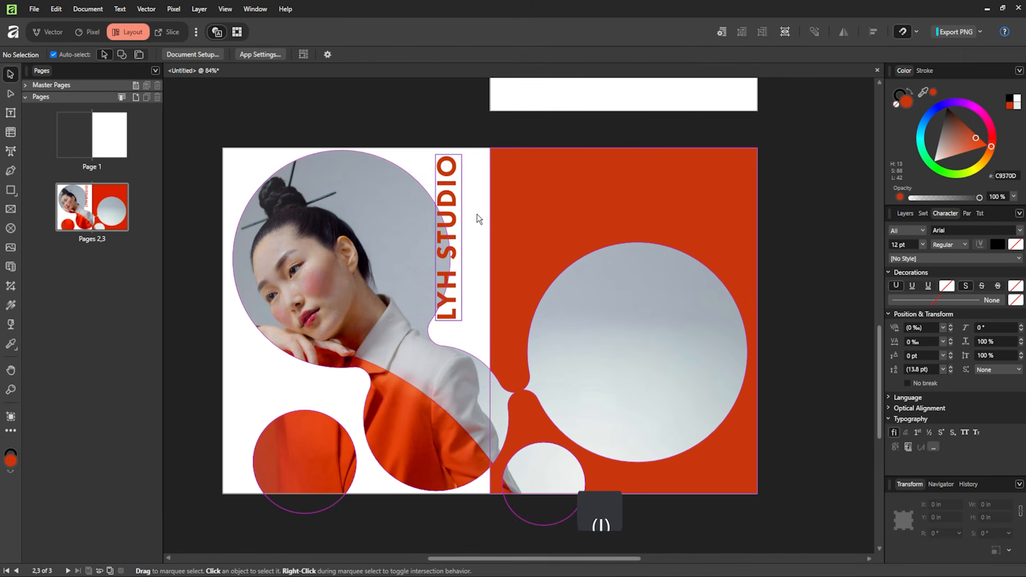
- Duplicate the heading beside it and retype it as 'Learn online at lyhstudio.com'
click(453, 263)
key(ctrl+c)
key(ctrl+v)
drag(450, 263, 478, 263)
double_click(477, 256)
key(ctrl+a)
text(Learn)
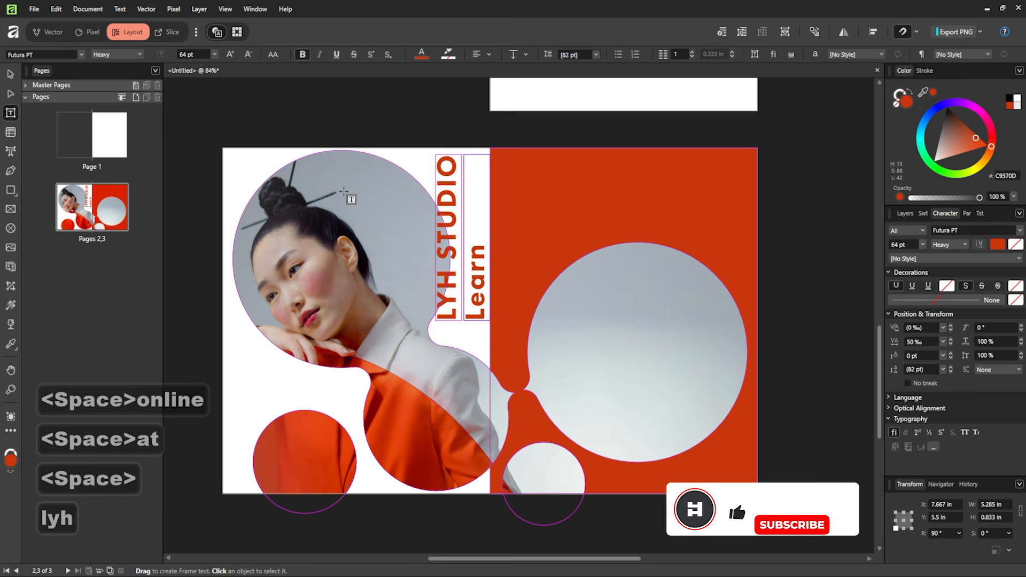
text( online at lyhstudio.com)
- Style the tagline in Futura Medium 24 pt grey with 0 tracking
key(ctrl+a)
click(916, 342)
text(0)
click(902, 244)
text(15)
click(949, 245)
click(949, 278)
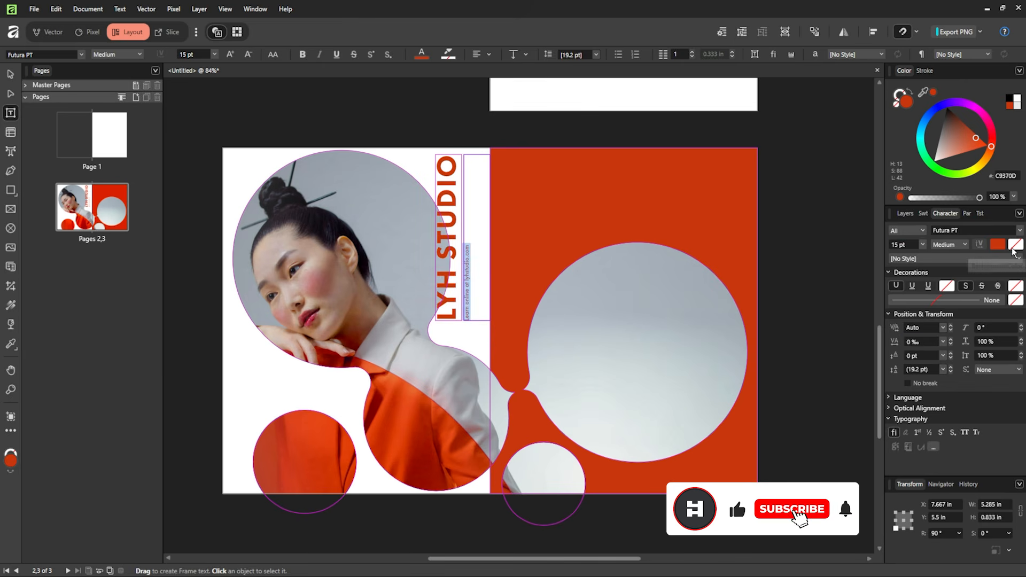
click(945, 152)
key(shift+w)
scroll(471, 250, up, 5)
key(ctrl+a)
click(923, 244)
click(916, 343)
key(shift+w)
- Narrow and position the tagline and heading, then draw an empty text frame on the right page
drag(453, 319, 436, 318)
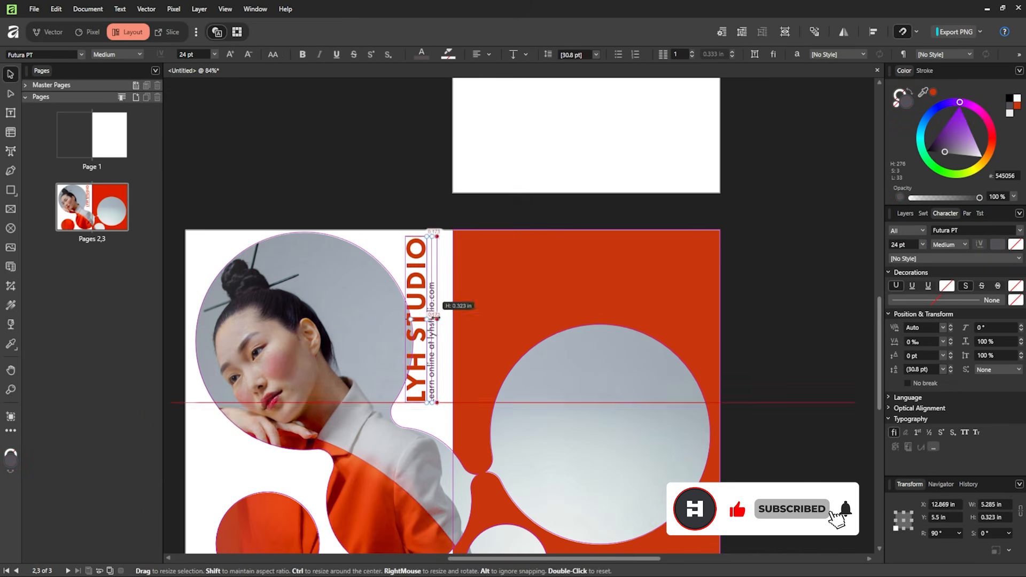
key(shift+Right)
key(shift+Right)
key(shift+Right)
key(shift+Right)
click(417, 319)
key(shift+Left)
key(shift+Left)
key(shift+Left)
key(shift+Left)
key(shift+Left)
shift+click(437, 331)
key(shift+Down)
key(shift+Down)
key(shift+Down)
key(shift+Down)
key(shift+Down)
key(shift+Down)
key(shift+Down)
key(shift+Down)
key(shift+Down)
key(shift+Down)
scroll(400, 178, down, 2)
click(779, 209)
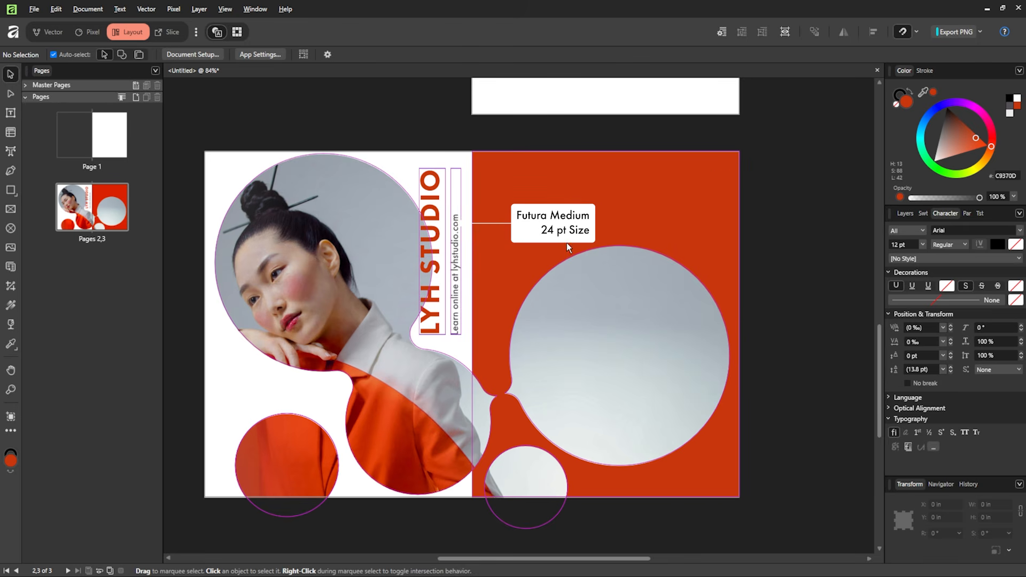
key(t)
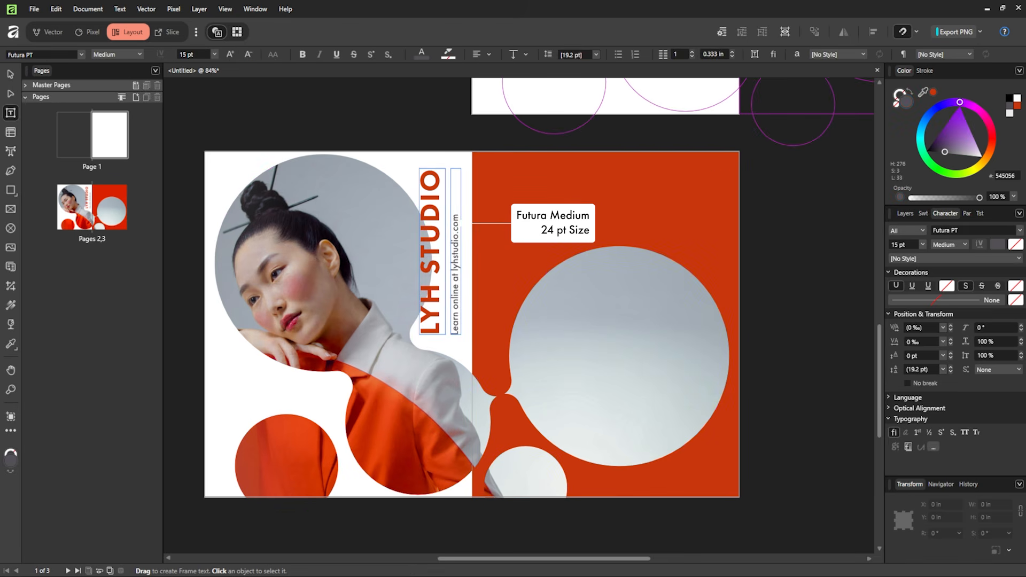
drag(486, 169, 637, 365)
- Fill the new right-page text frame with placeholder filler text and select all of it
right_click(535, 210)
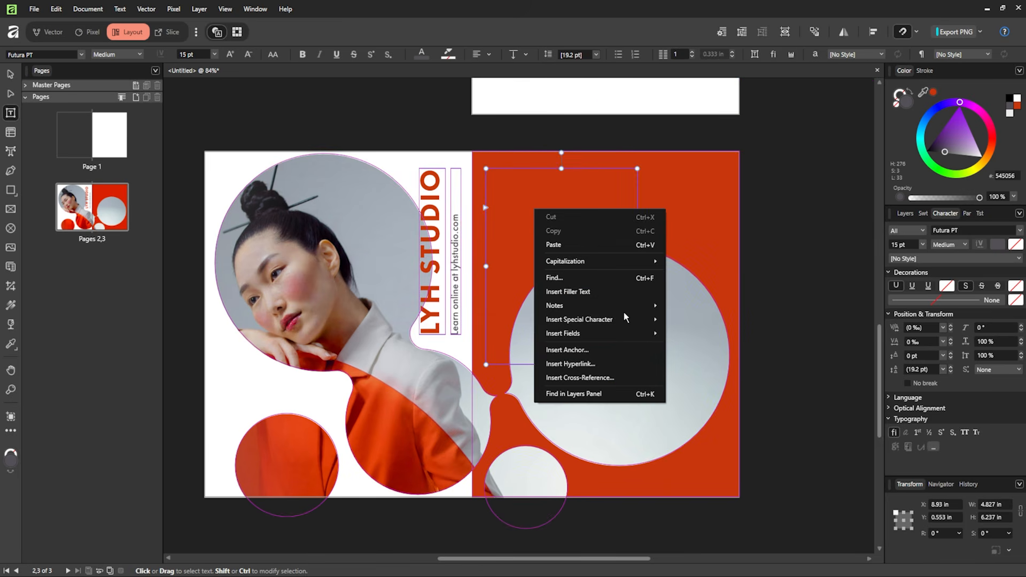
click(601, 291)
key(ctrl+a)
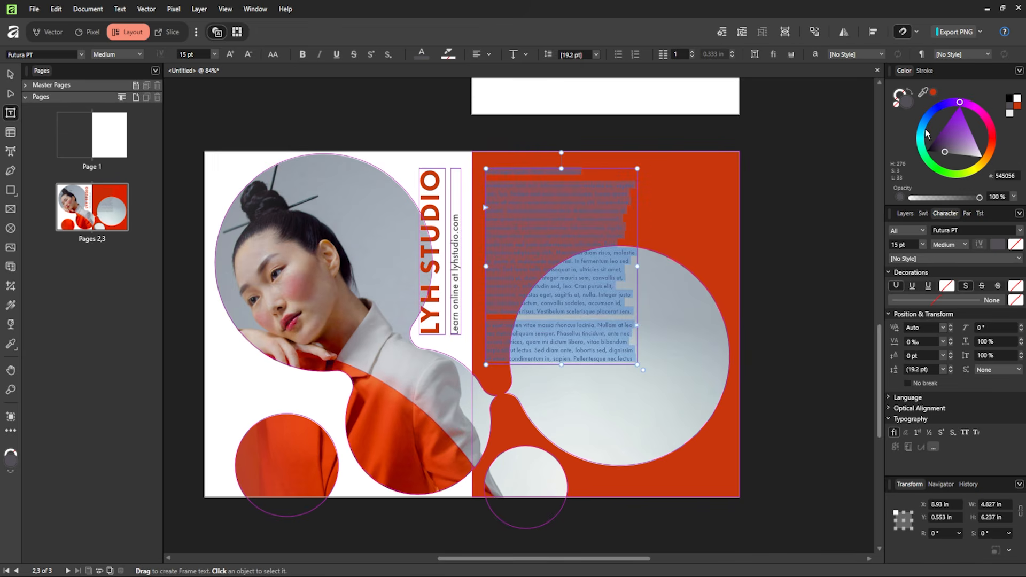
- Style the filler text white, in Arial at 12 pt
click(1017, 102)
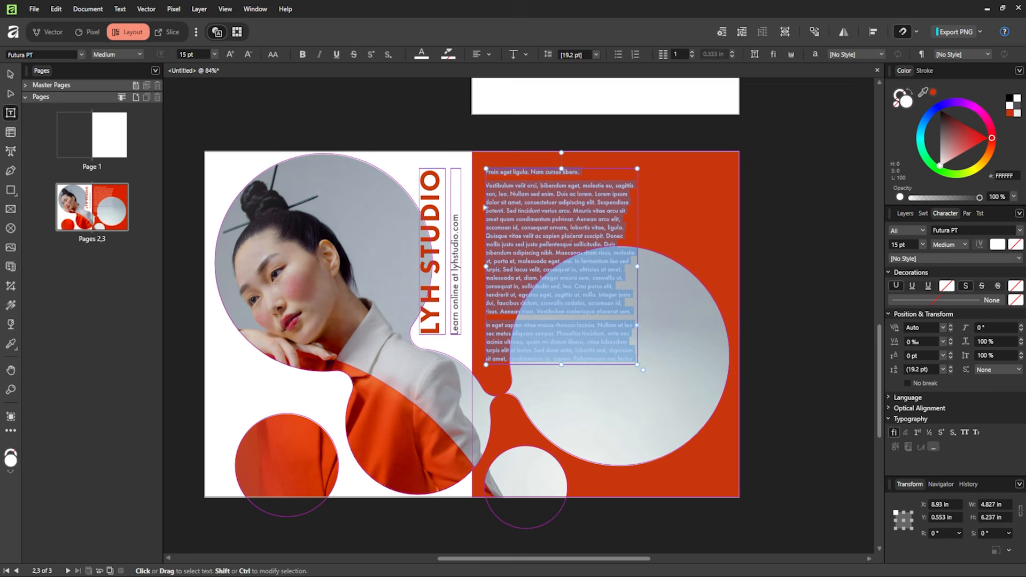
click(989, 228)
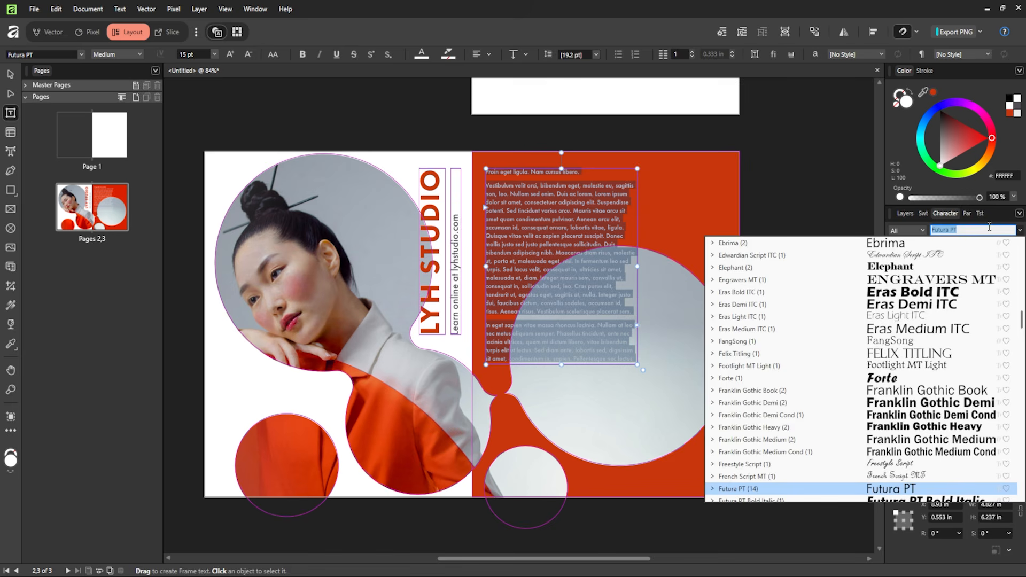
text(ail)
key(BackSpace)
key(BackSpace)
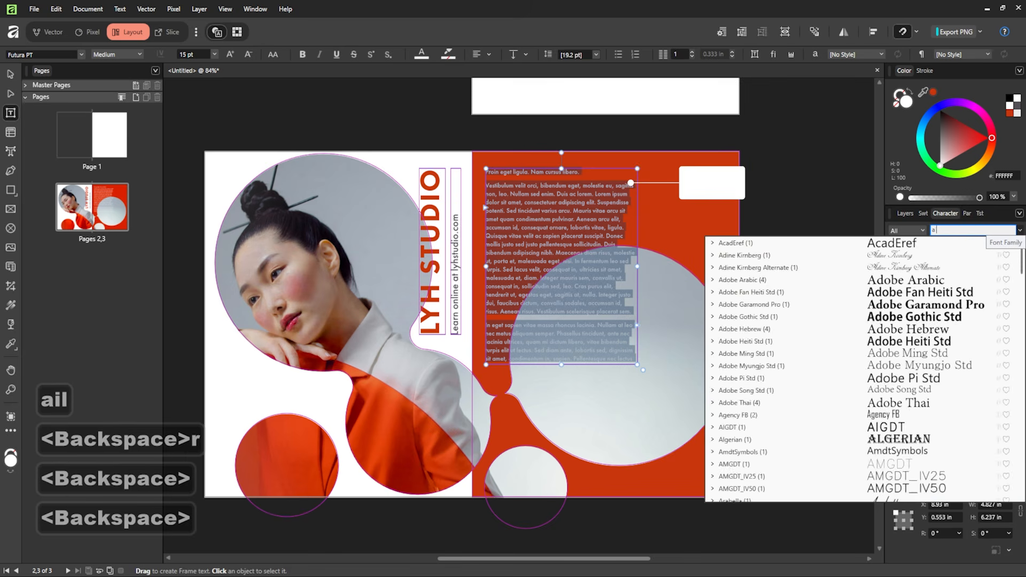
text(rial)
click(867, 247)
click(923, 245)
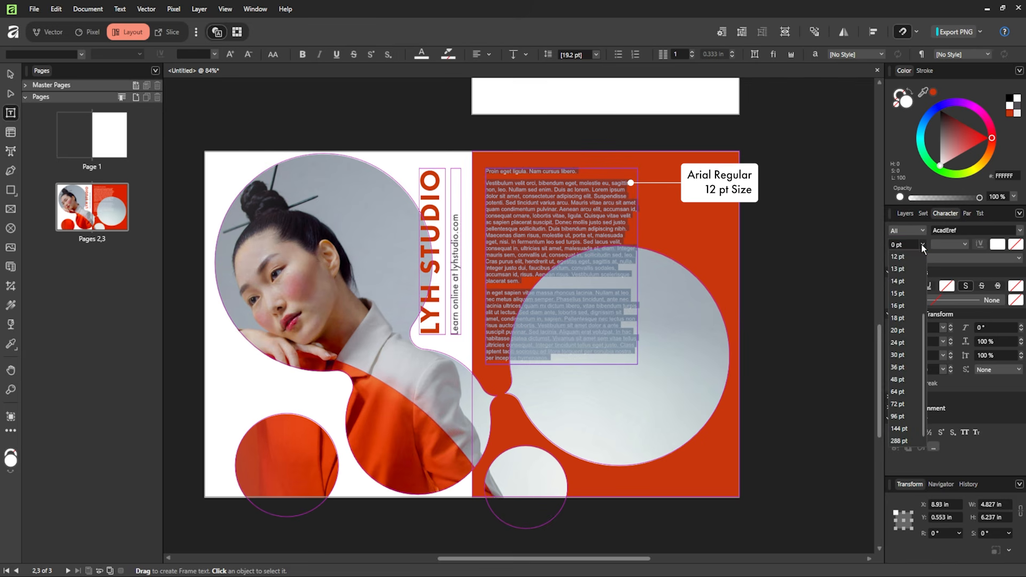
click(909, 261)
key(Escape)
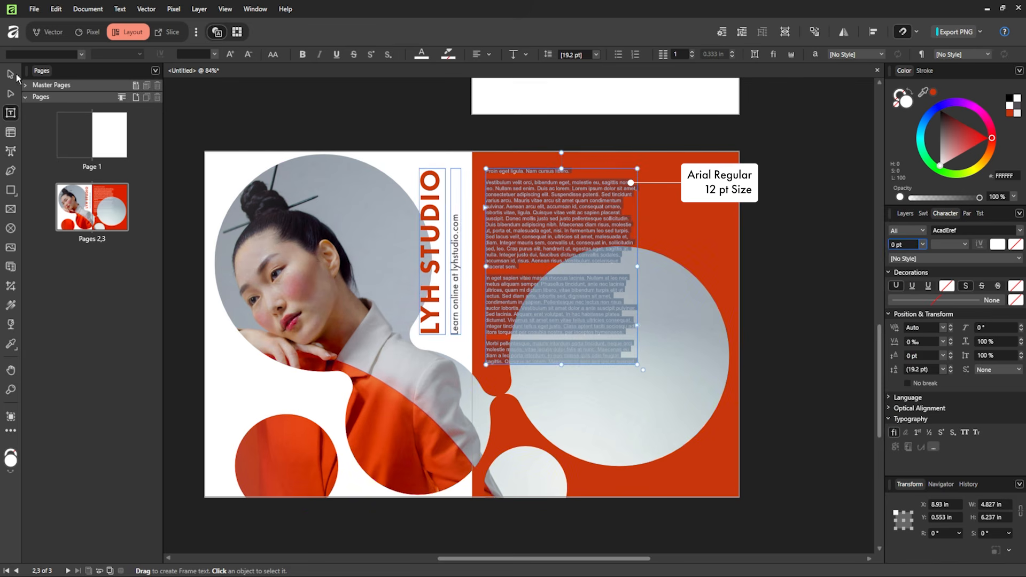
click(822, 158)
click(679, 270)
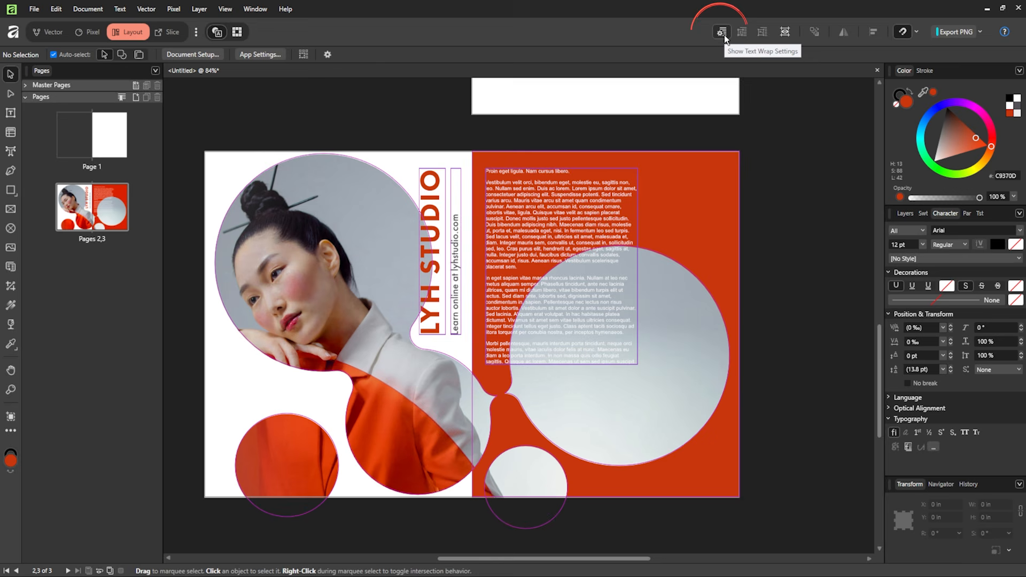
- Give the background photo a Tight text wrap so body text bends around the large circle
click(119, 9)
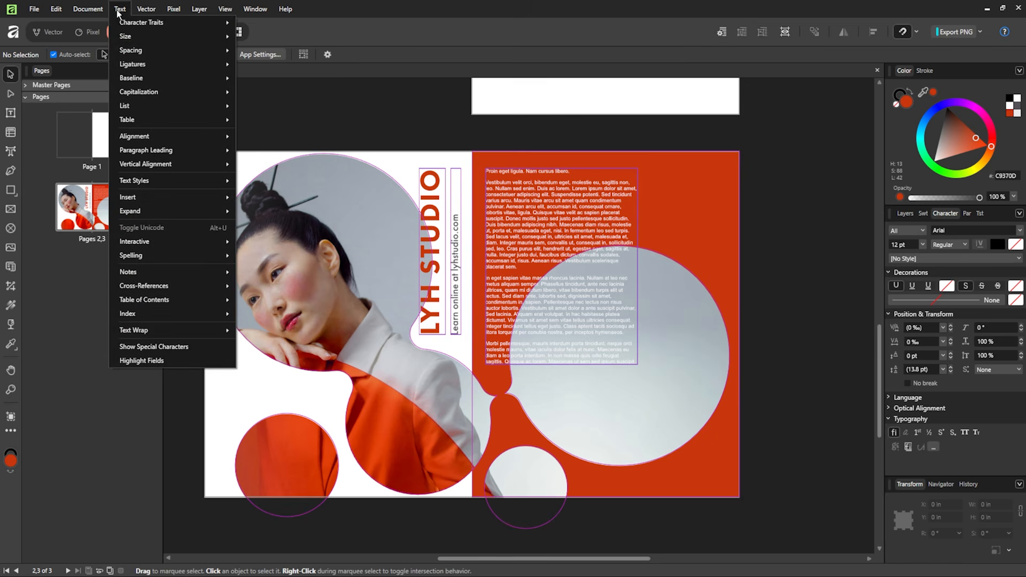
click(759, 339)
click(703, 342)
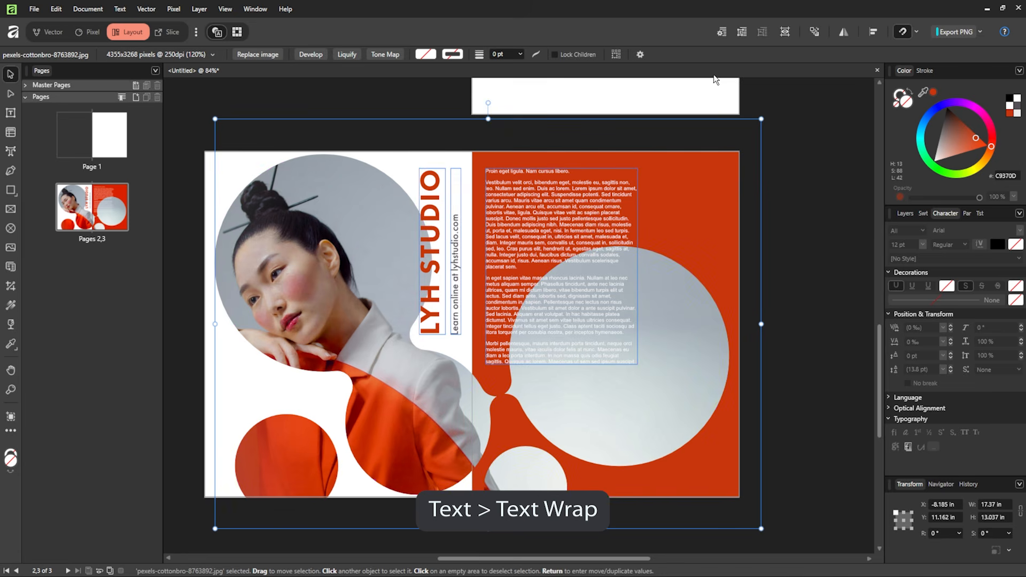
click(721, 31)
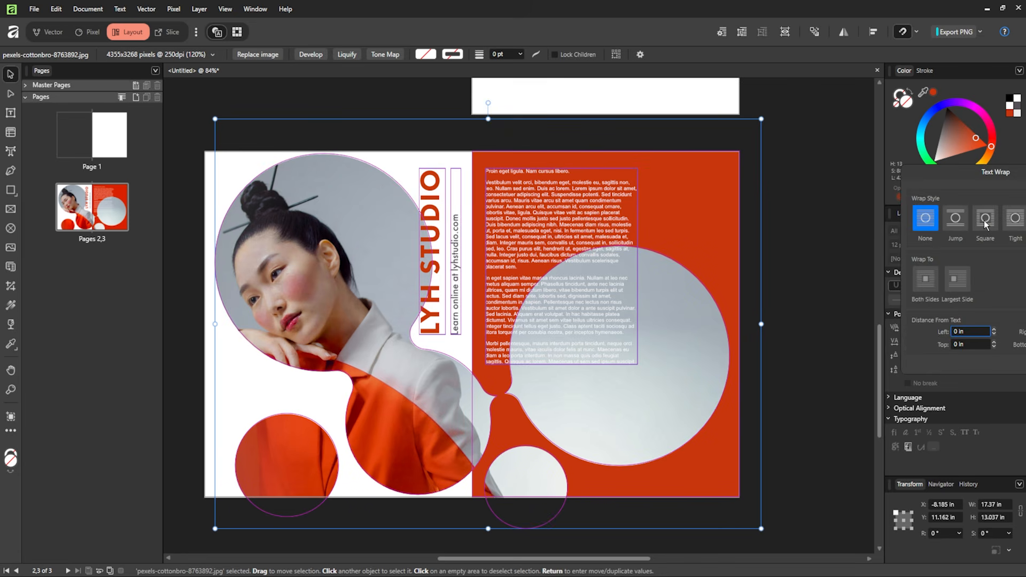
drag(974, 175, 832, 172)
click(877, 214)
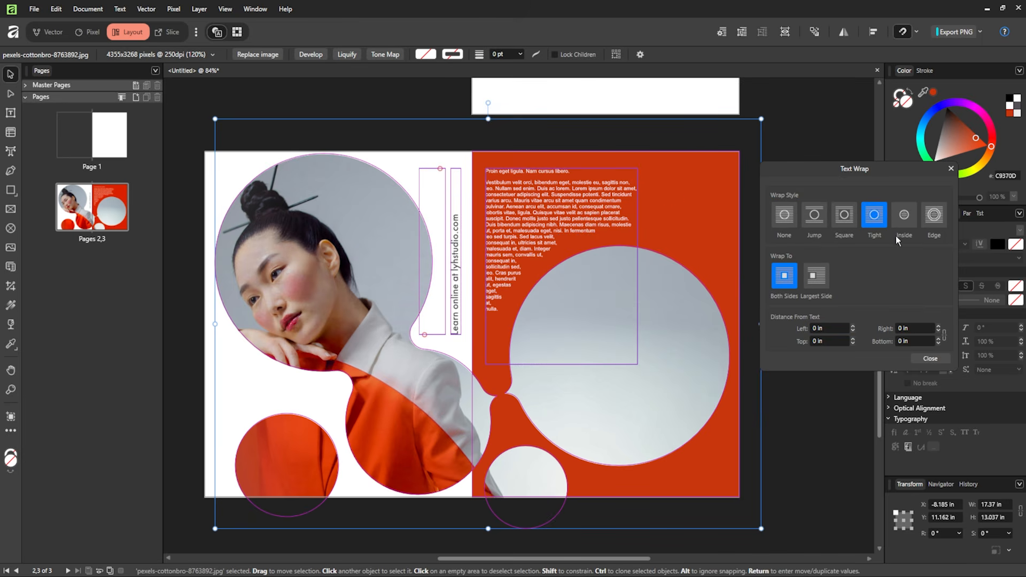
click(951, 168)
click(800, 214)
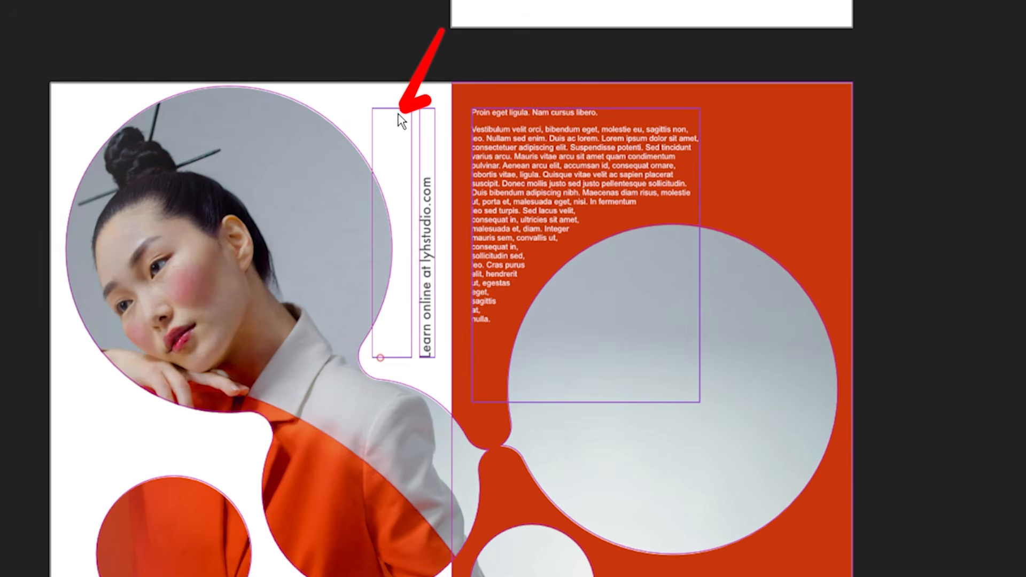
click(396, 158)
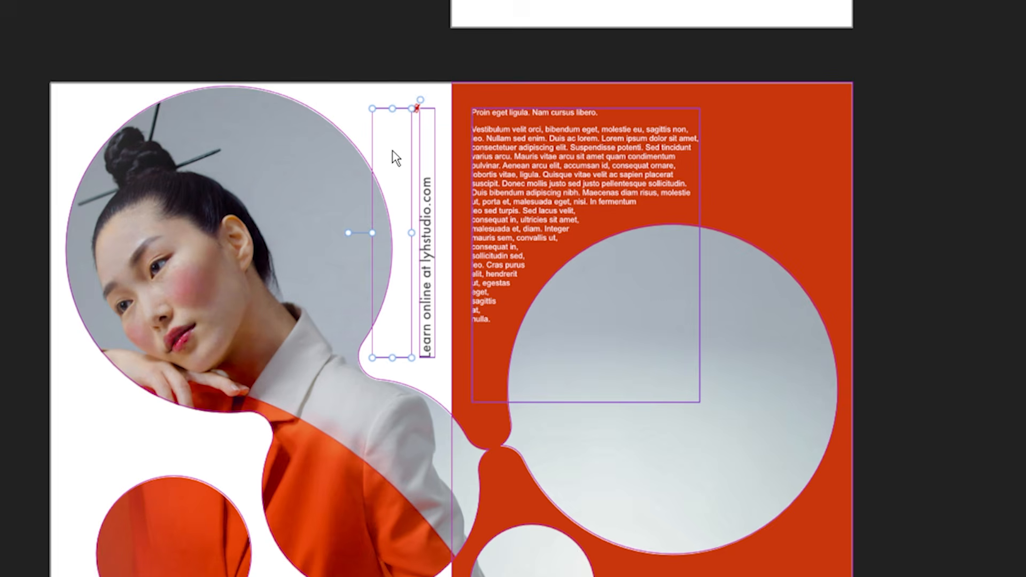
- Set the empty LYH STUDIO heading frame to Ignore Text Wraps so the heading reappears
click(315, 193)
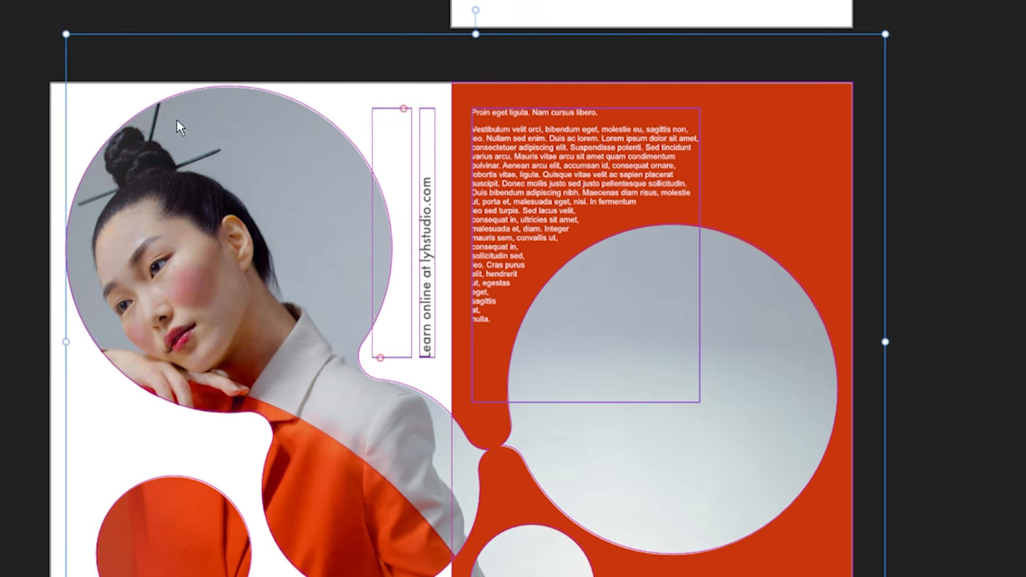
click(383, 11)
click(403, 151)
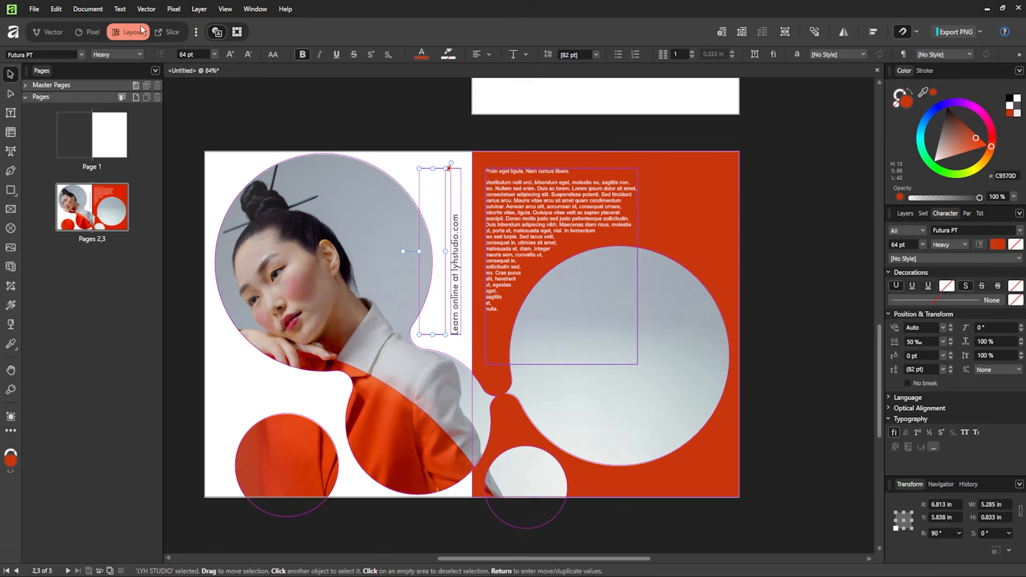
click(130, 11)
mouse_move(168, 335)
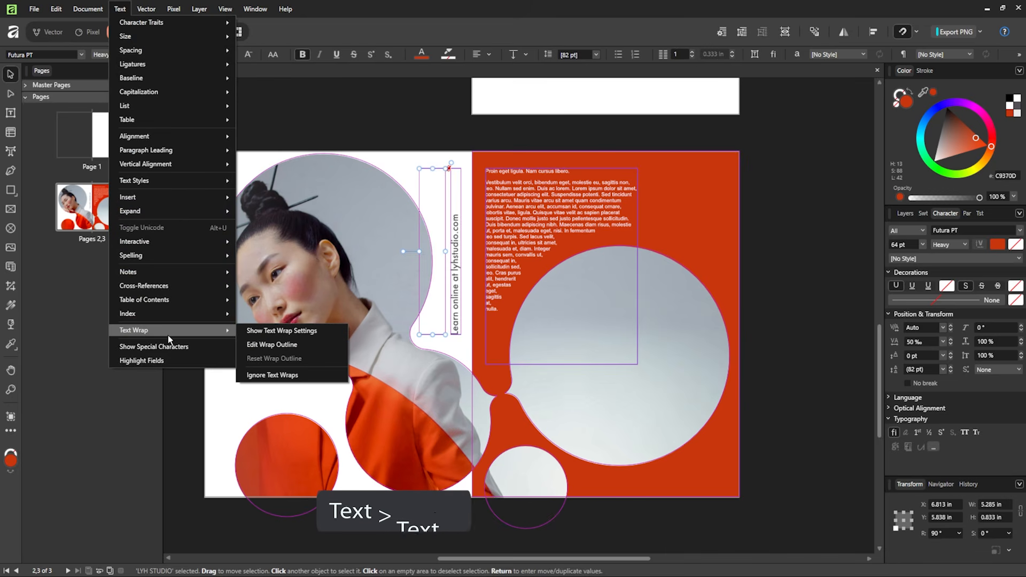
click(280, 373)
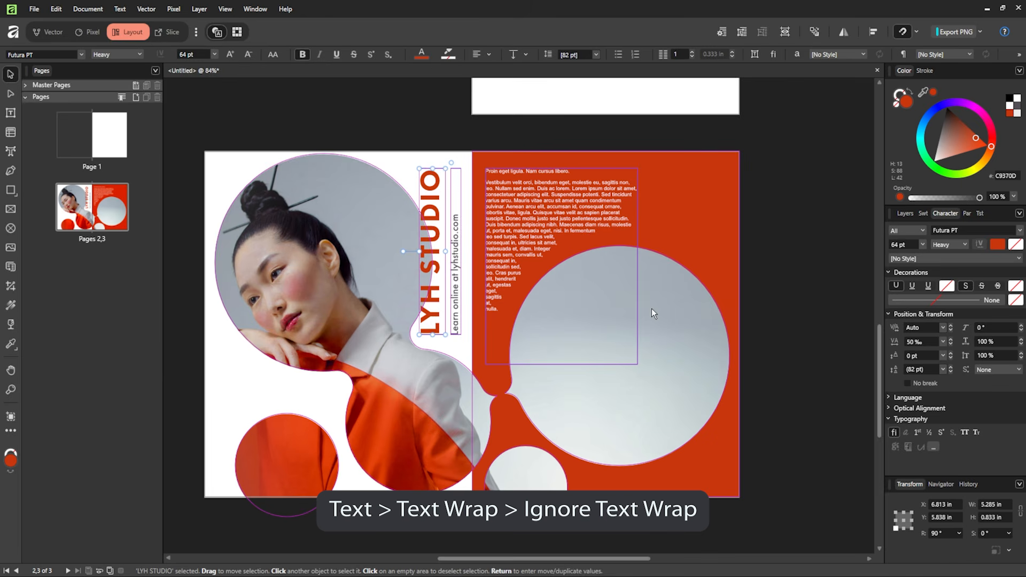
click(750, 279)
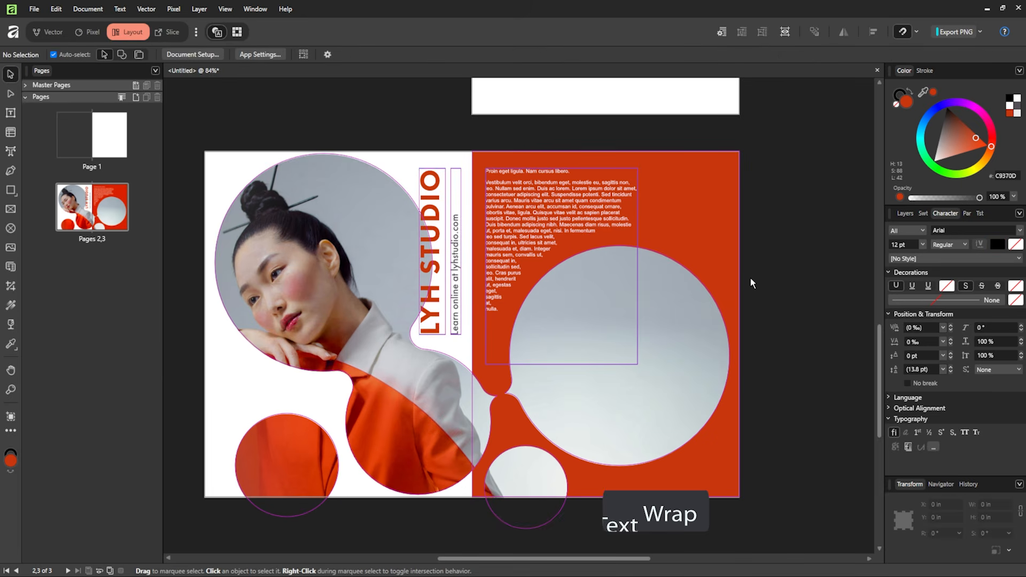
- Draw a text frame holding the promo line 'Learn these Layouts and More on lyhstudio.com'
key(shift+w)
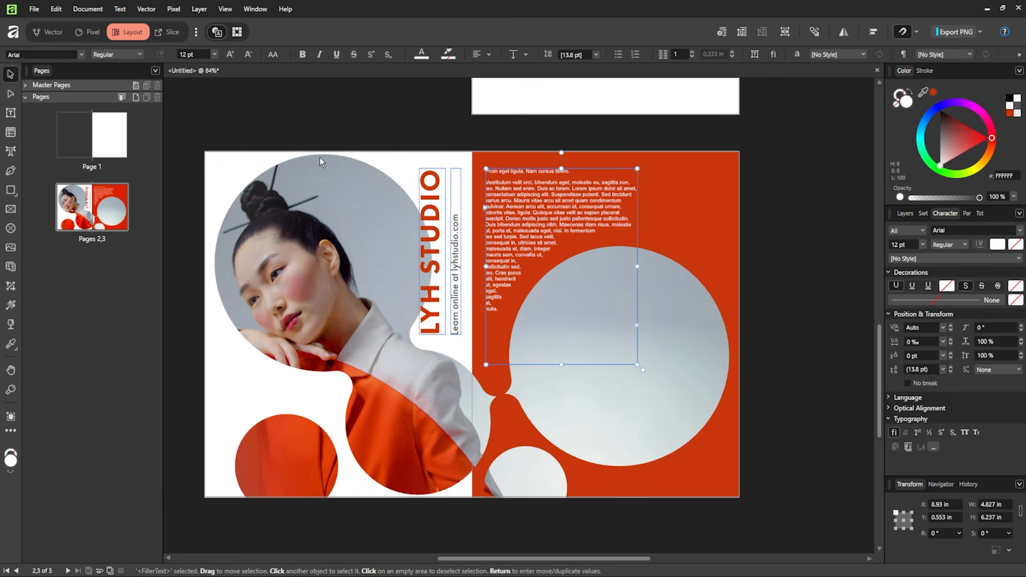
key(shift+w)
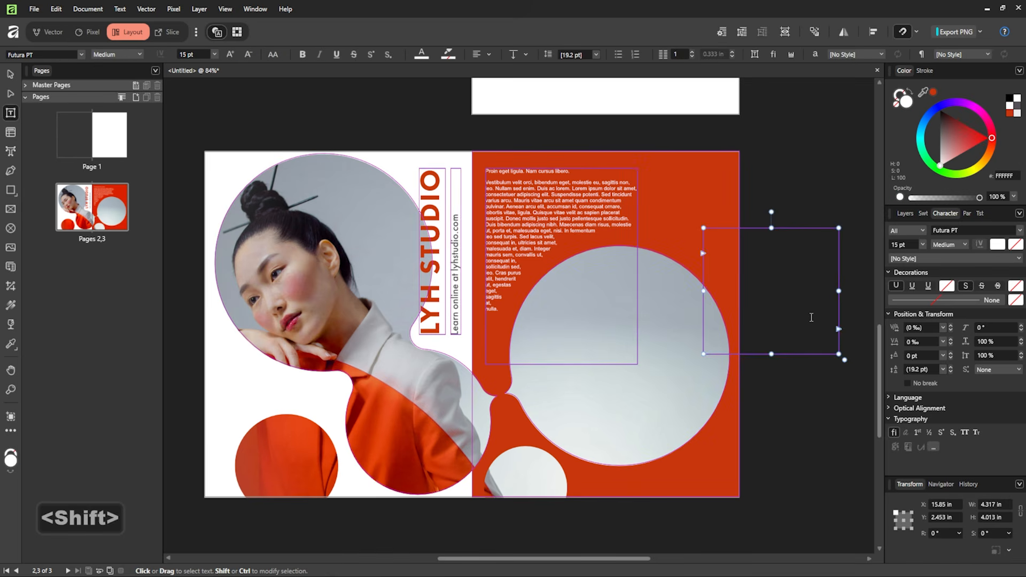
text(Learn these)
drag(777, 230, 687, 475)
text(Layouts and More on lyhstudio.com)
- Resize the promo text, centre-align it, colour it orange and move it onto the grey circle
click(922, 245)
click(944, 351)
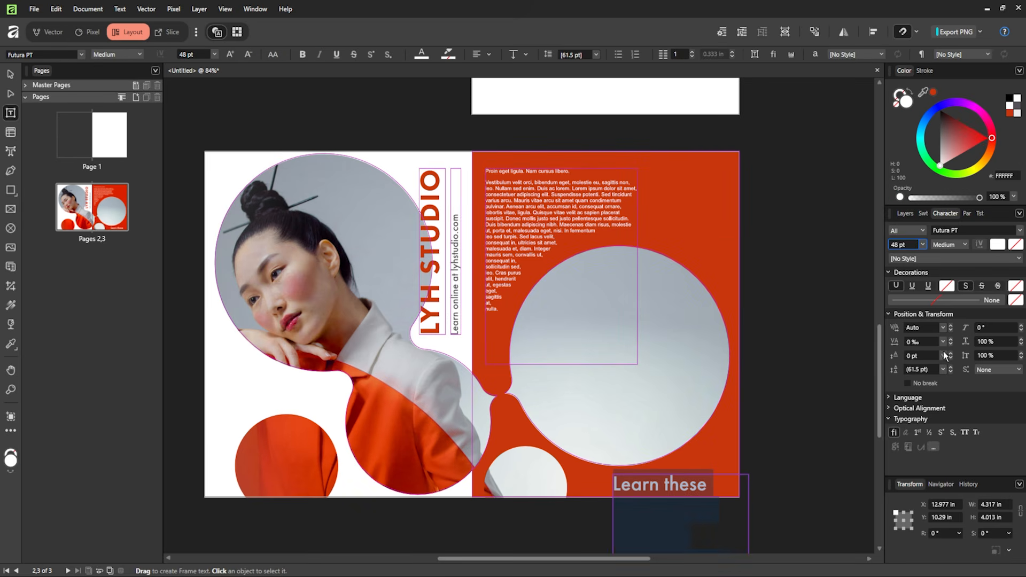
click(933, 409)
click(933, 409)
click(924, 214)
click(946, 213)
drag(680, 488, 617, 308)
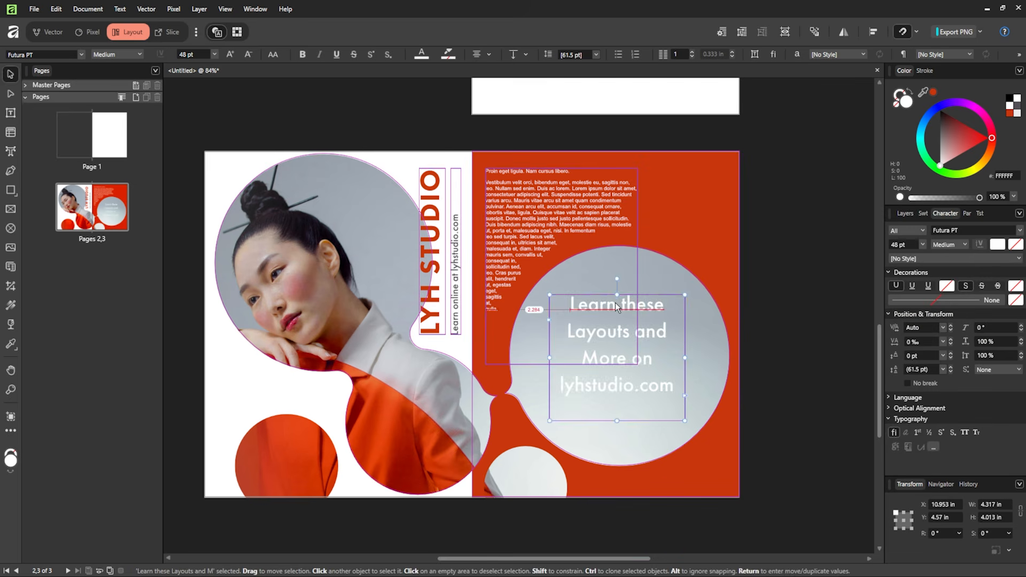
- Change the whole promo line to the Futura Heavy weight
double_click(616, 308)
key(ctrl+a)
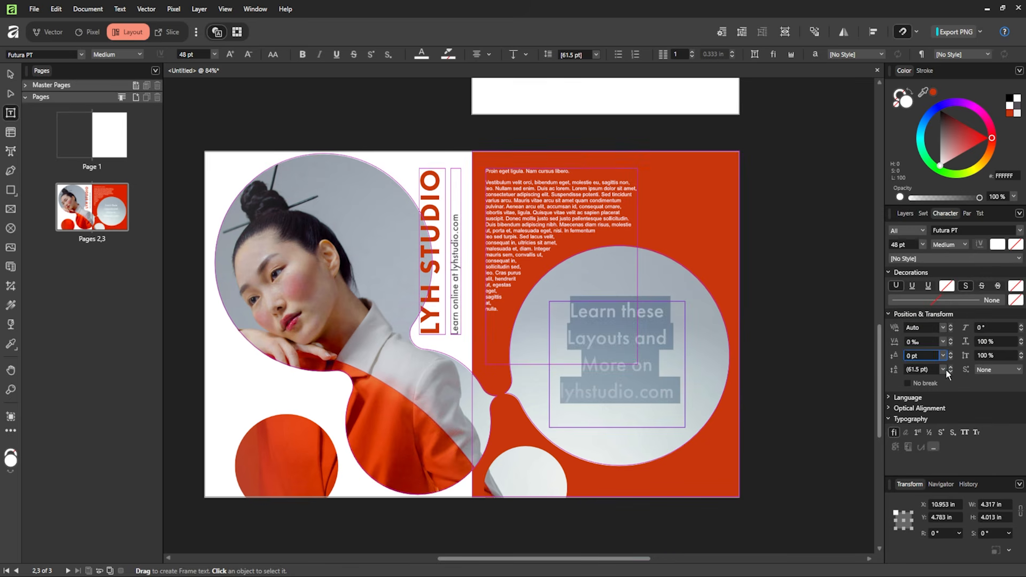
click(949, 244)
click(941, 331)
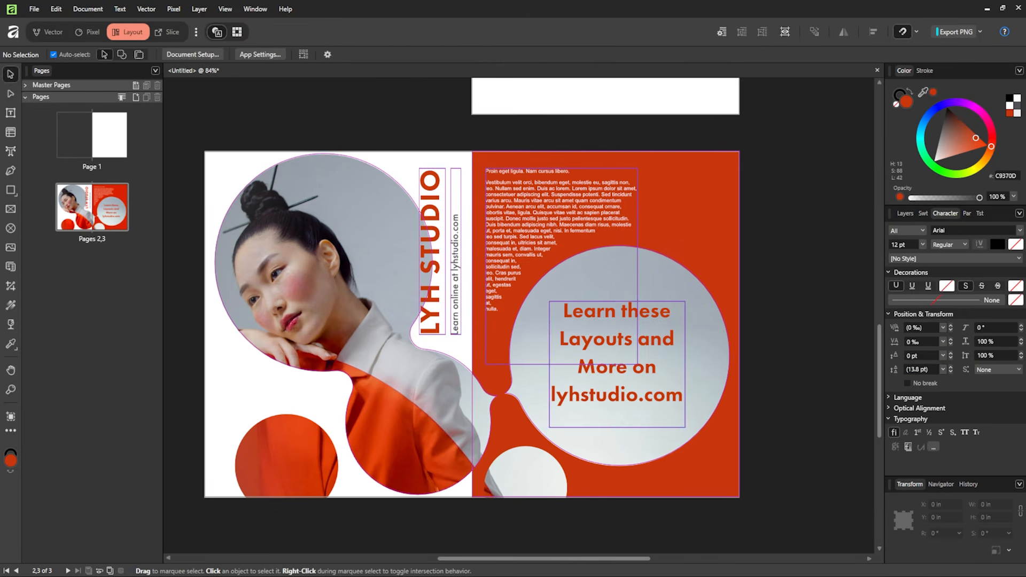
key(shift+w)
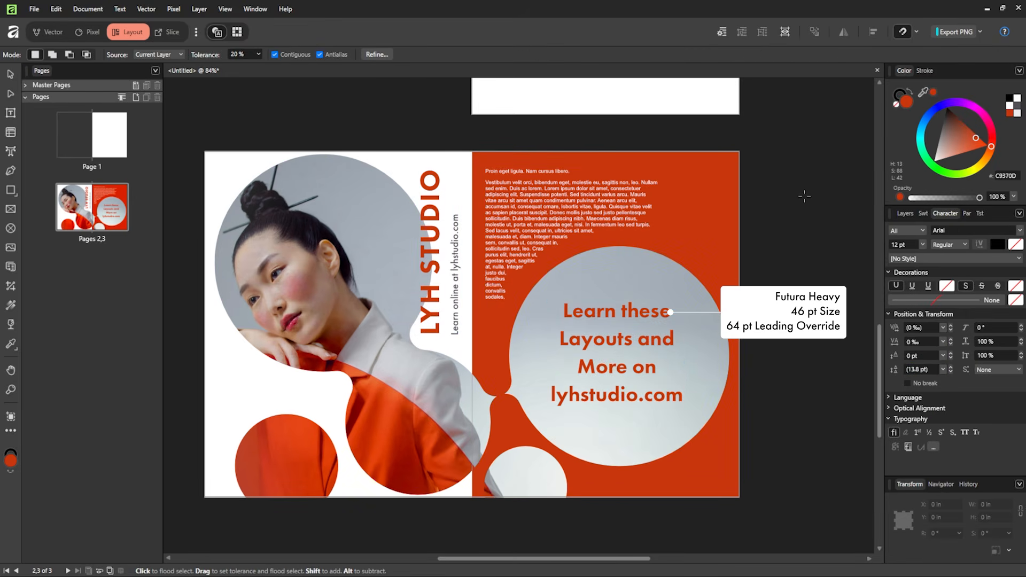
- Split the right-page body text frame into 2 columns with a 0.25 in gutter
key(v)
click(550, 230)
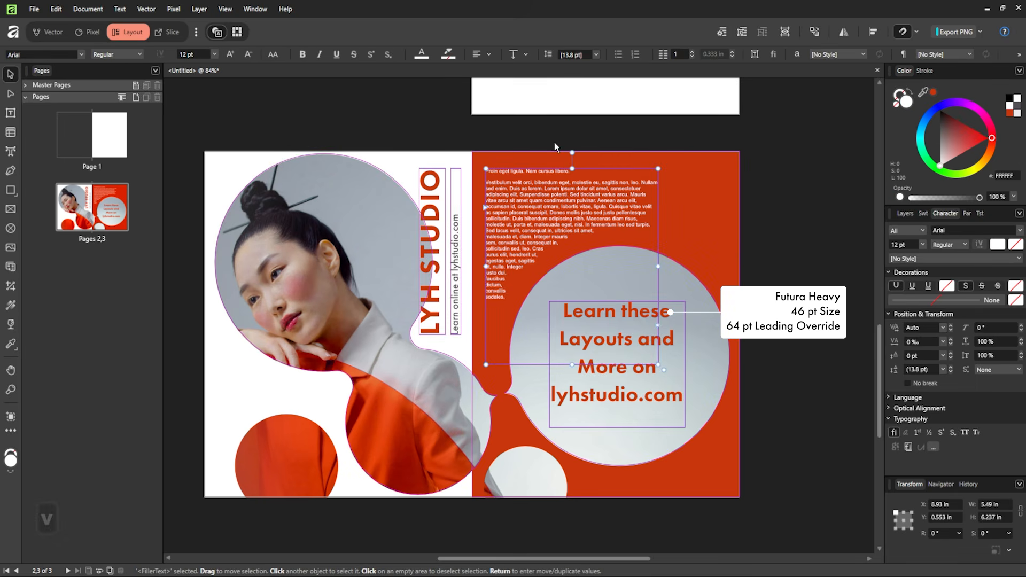
click(692, 51)
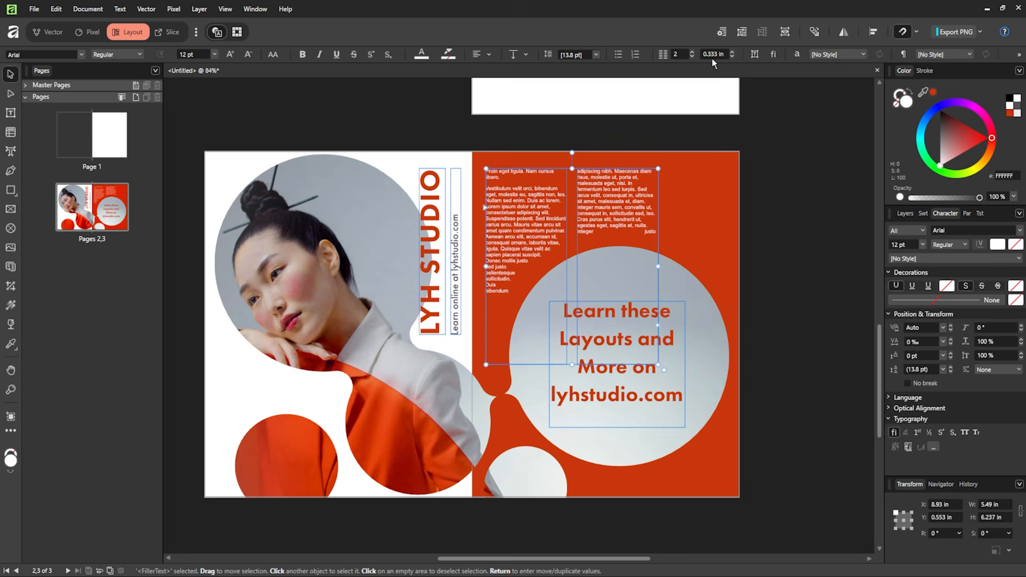
click(731, 52)
click(731, 52)
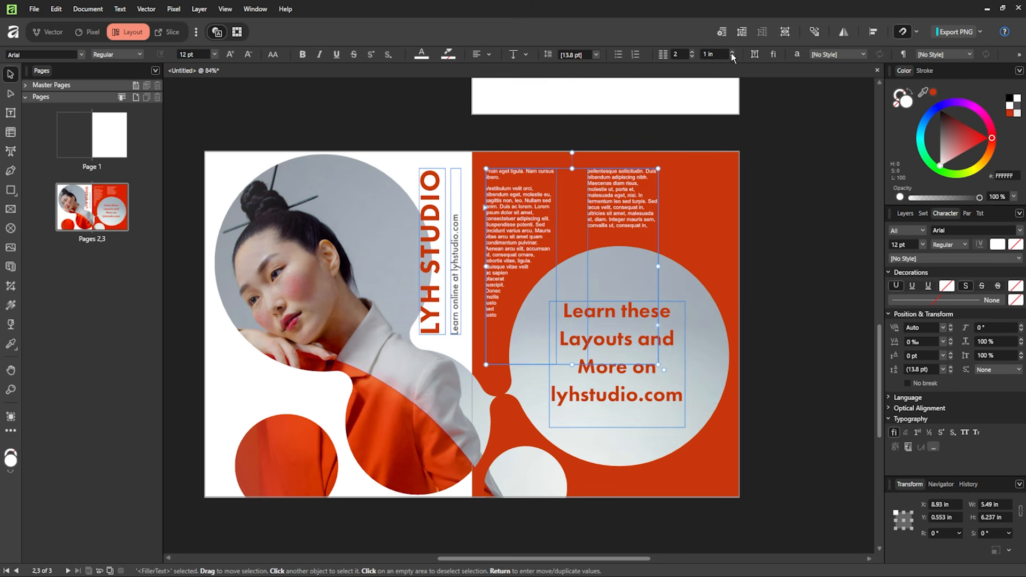
click(726, 56)
text(.25)
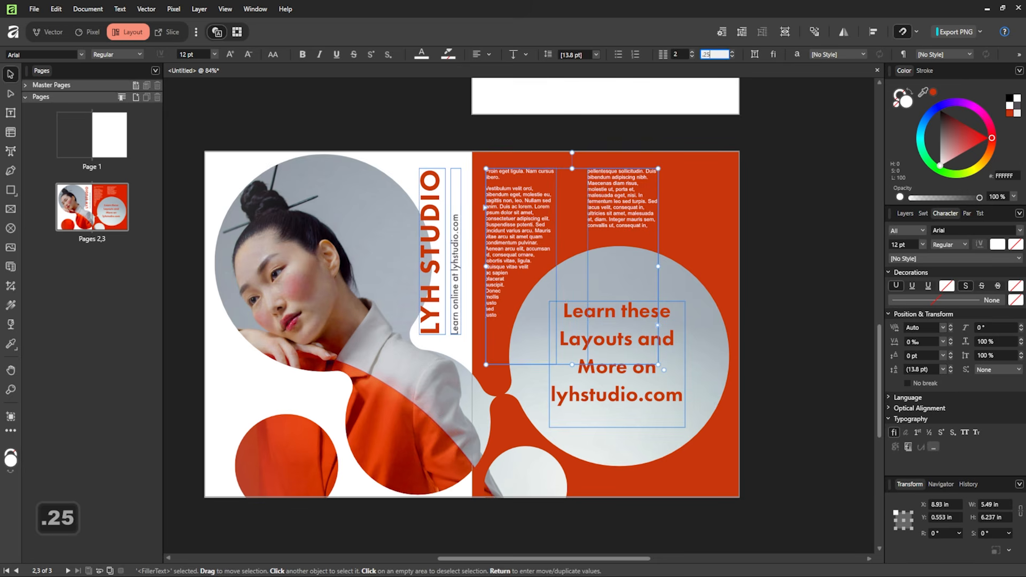
key(Return)
key(shift+w)
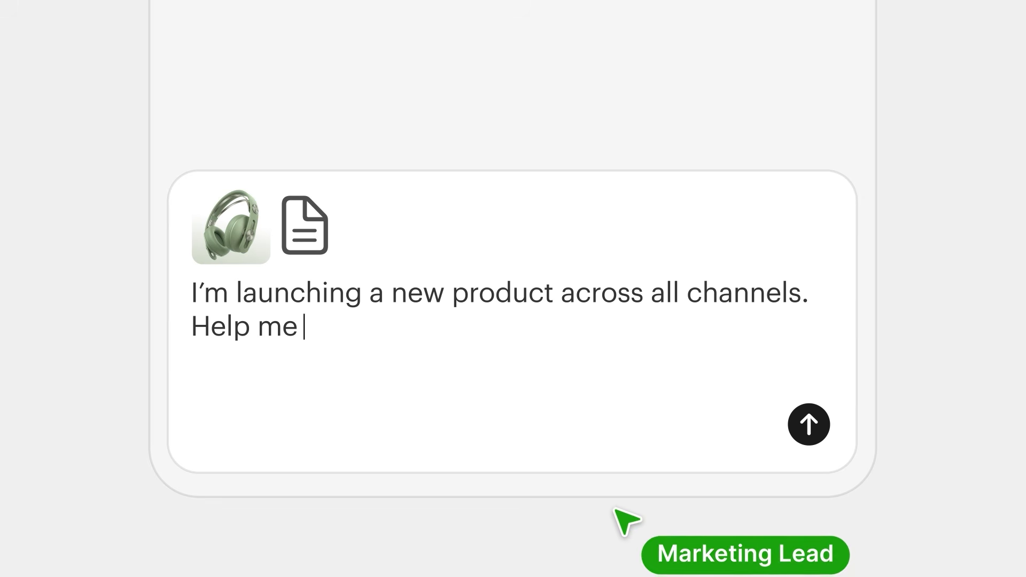
- Complete the multi-channel product launch campaign prompt and send it to the chat
text(eting.)
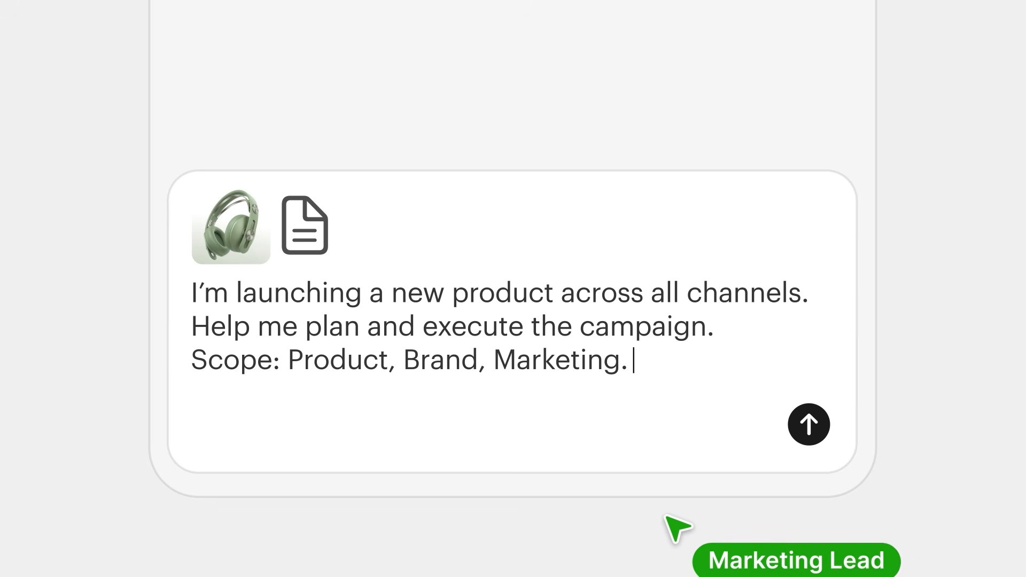
key(Return)
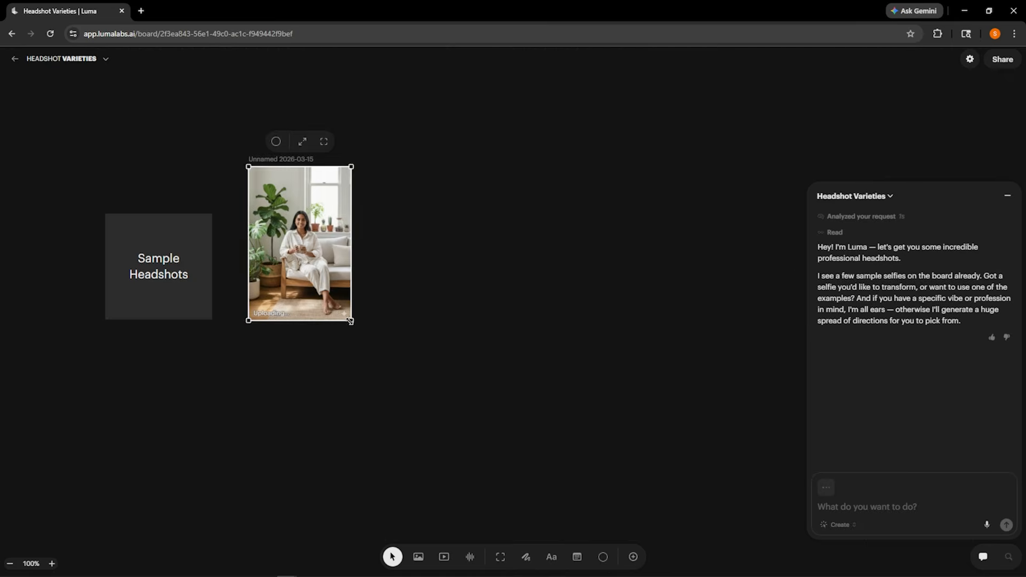
- Circle three favourite plant-tending images on the board with the freehand marking tool
text(G)
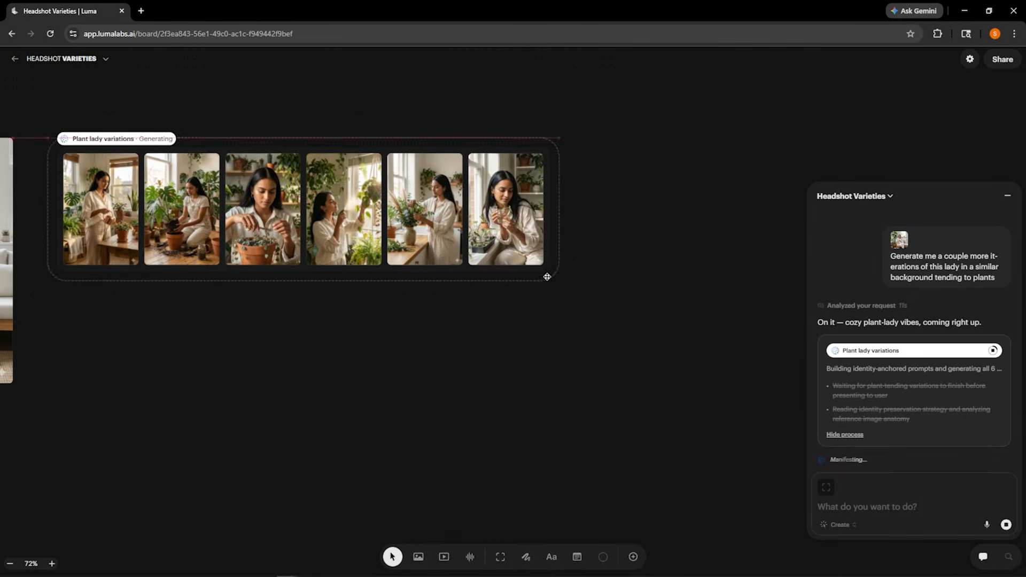
click(526, 557)
drag(396, 246, 421, 229)
click(526, 557)
scroll(735, 204, up, 10)
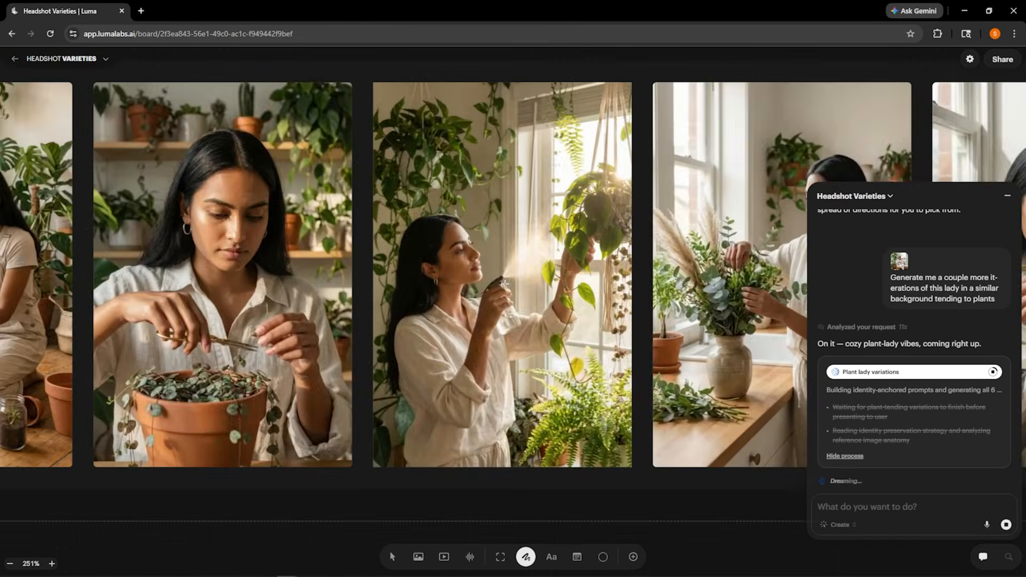
click(1008, 195)
scroll(603, 267, right, 6)
scroll(603, 266, left, 15)
scroll(602, 266, down, 3)
drag(652, 88, 610, 97)
scroll(610, 161, right, 12)
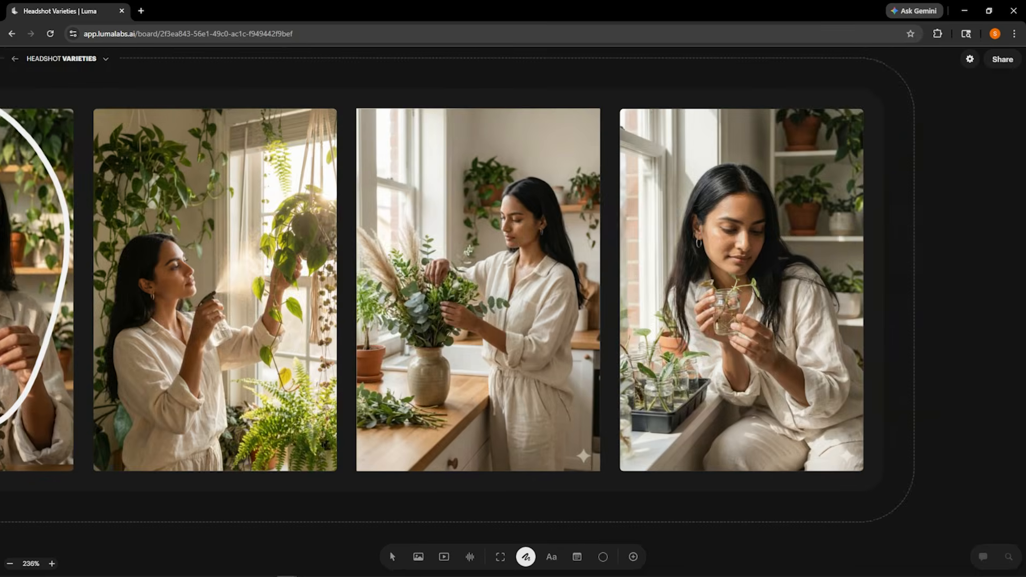
drag(259, 138, 239, 151)
drag(559, 139, 496, 167)
scroll(802, 177, down, 8)
- Tick the middle ink-line sketch as the favourite and download it
click(393, 557)
click(742, 288)
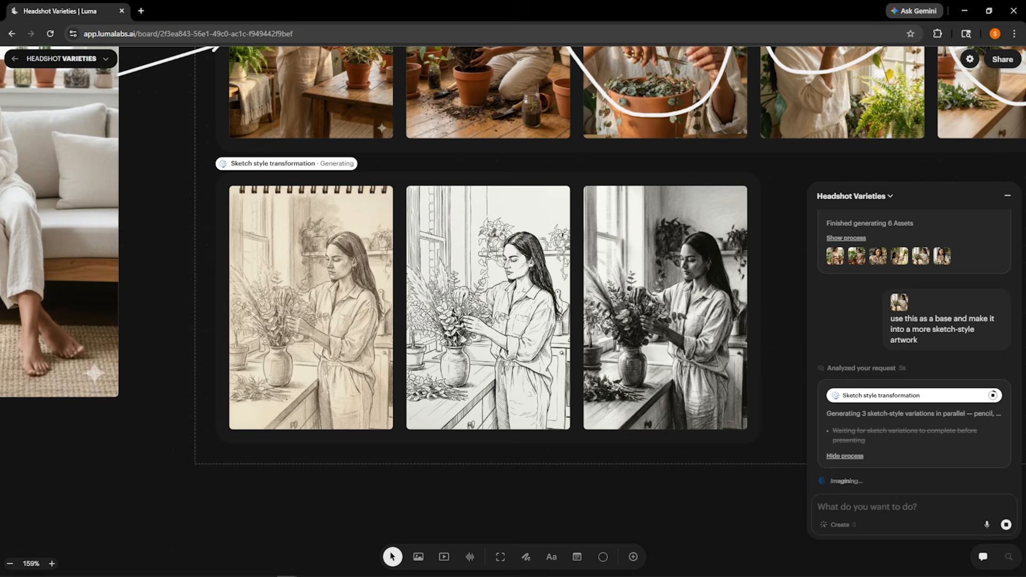
scroll(489, 299, up, 5)
drag(494, 371, 614, 259)
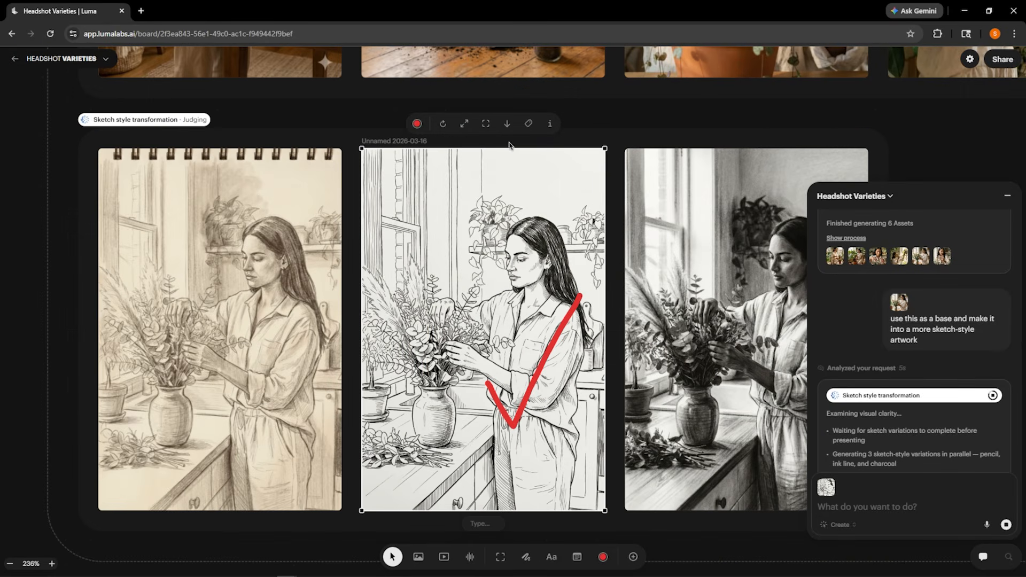
click(507, 124)
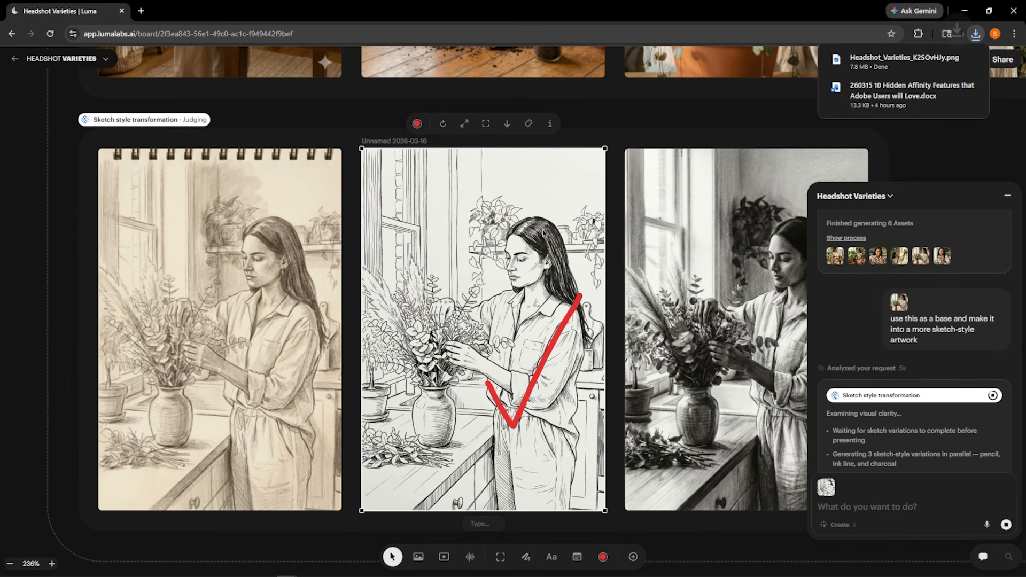
click(953, 62)
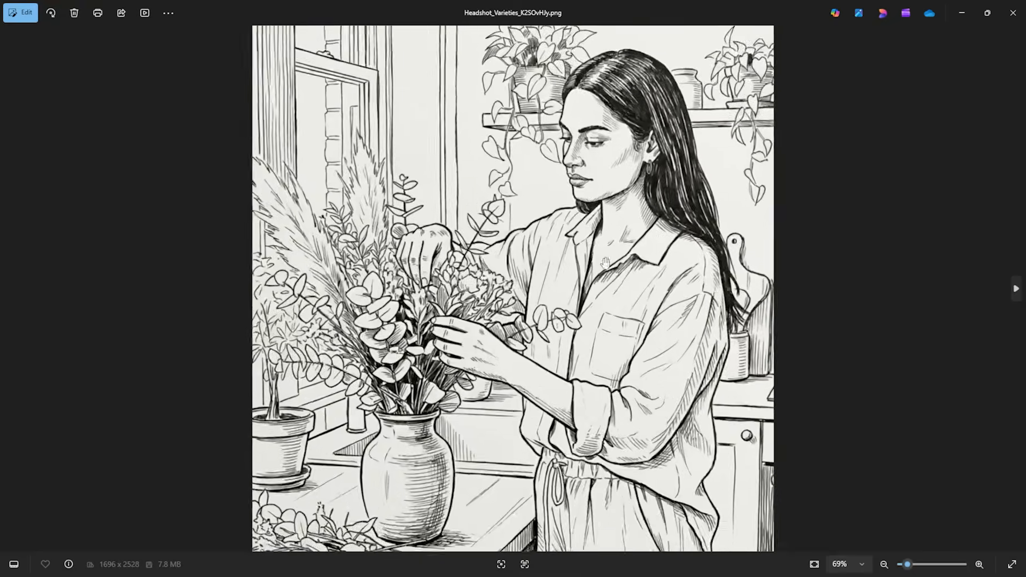
- Replace the right-page photo beside the body text with the downloaded ink-line sketch
scroll(545, 220, up, 5)
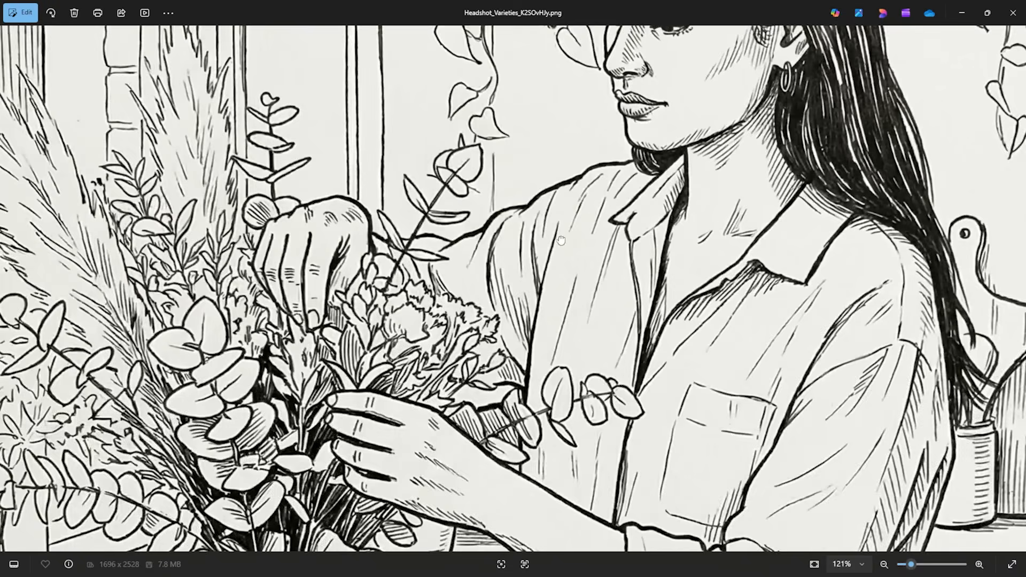
drag(613, 185, 661, 347)
scroll(662, 347, down, 6)
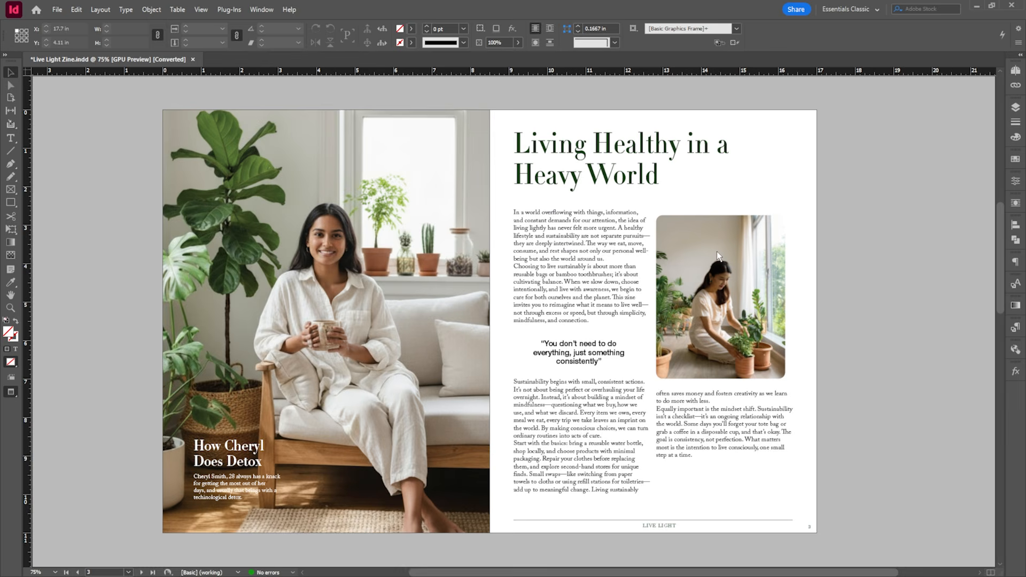
click(717, 252)
- Scale the sketch up inside its frame until it fills the frame
scroll(873, 282, left, 2)
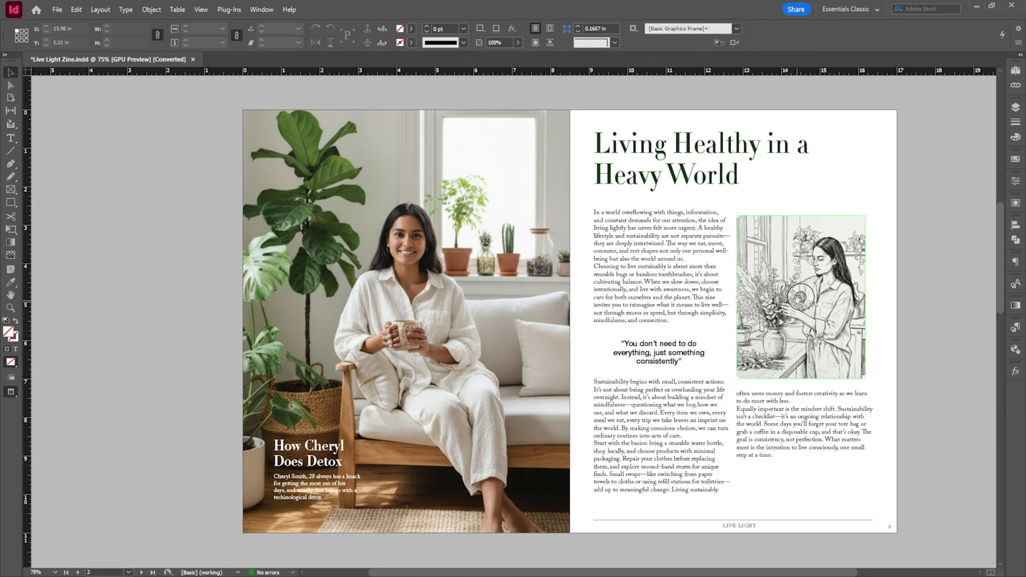
click(802, 297)
drag(866, 394, 937, 364)
click(936, 364)
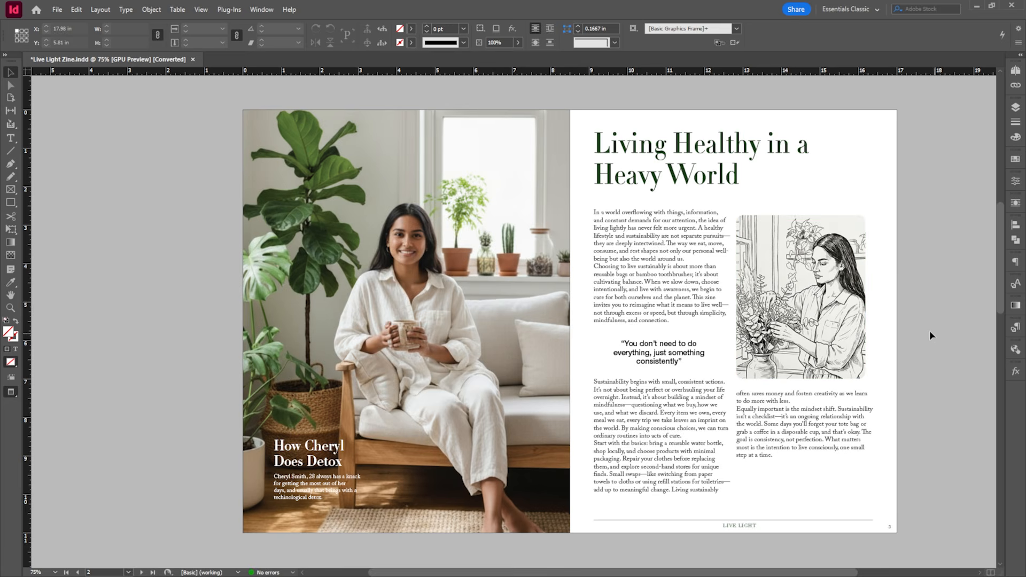
scroll(931, 331, left, 2)
scroll(898, 310, up, 2)
drag(893, 307, 863, 297)
scroll(668, 324, down, 2)
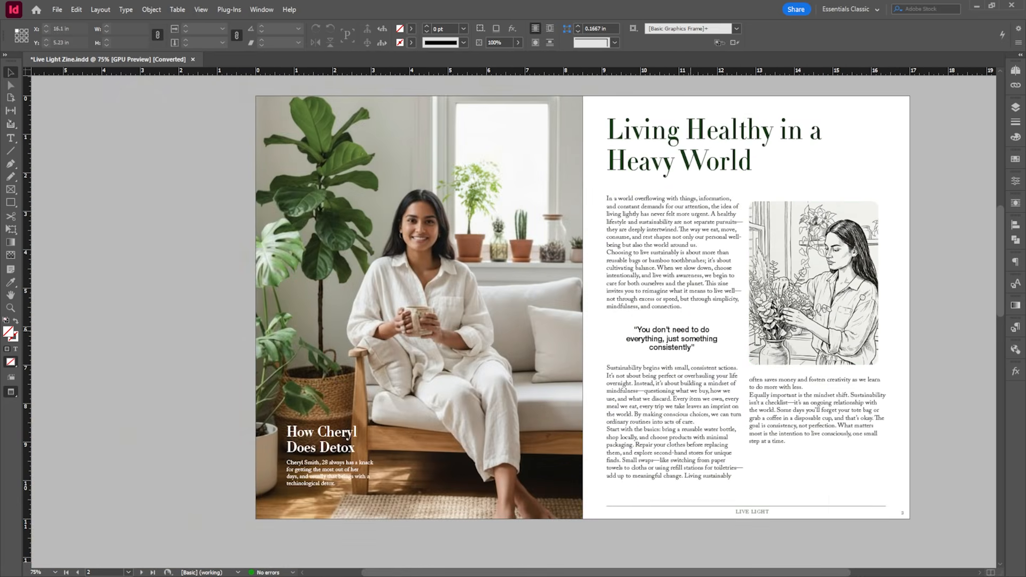
scroll(658, 225, up, 2)
scroll(658, 225, down, 2)
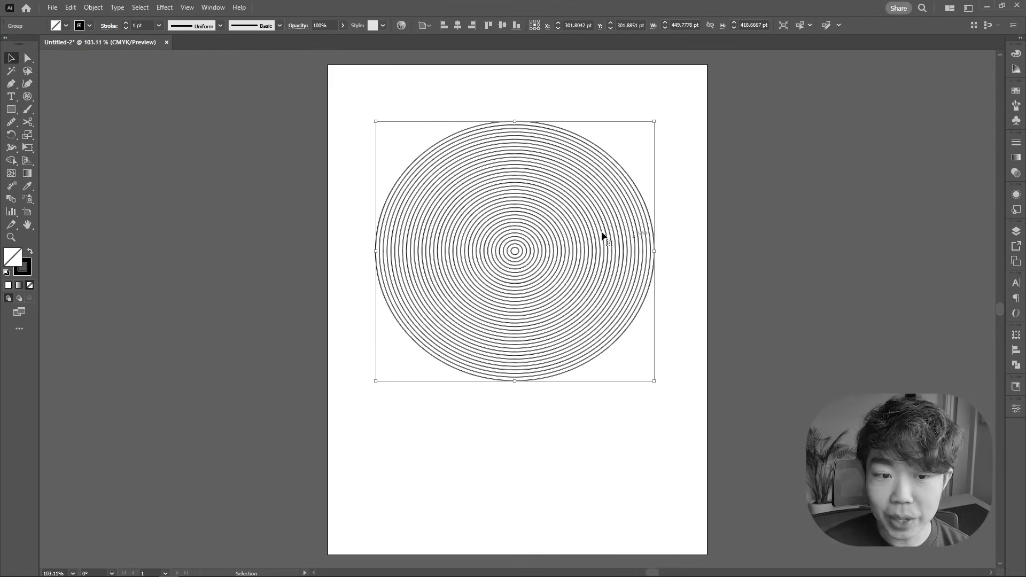
- Ungroup the circles, draw a horizontal line through their centre, then cut and paste the top halves in place
right_click(507, 269)
click(536, 423)
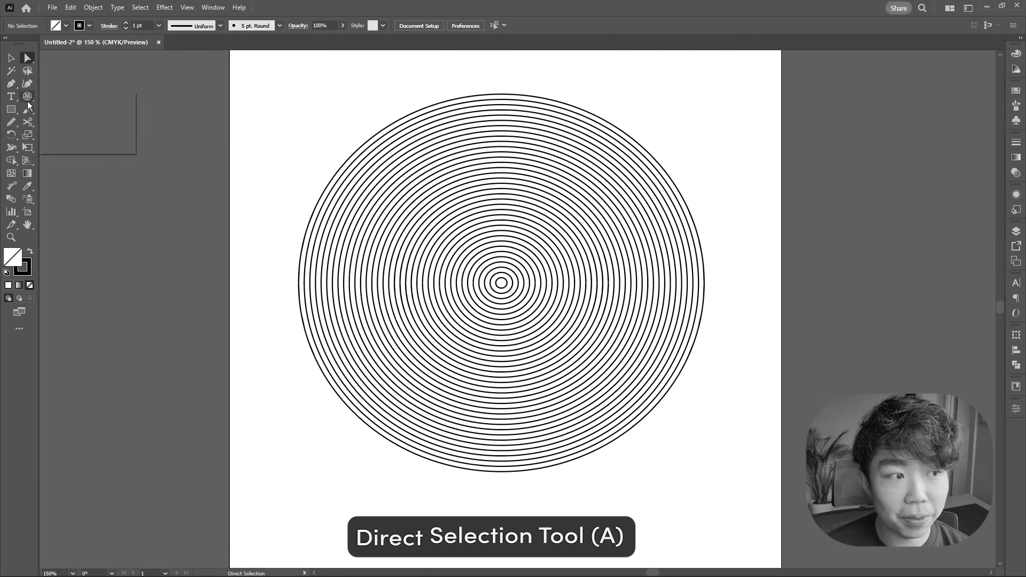
drag(248, 282, 676, 282)
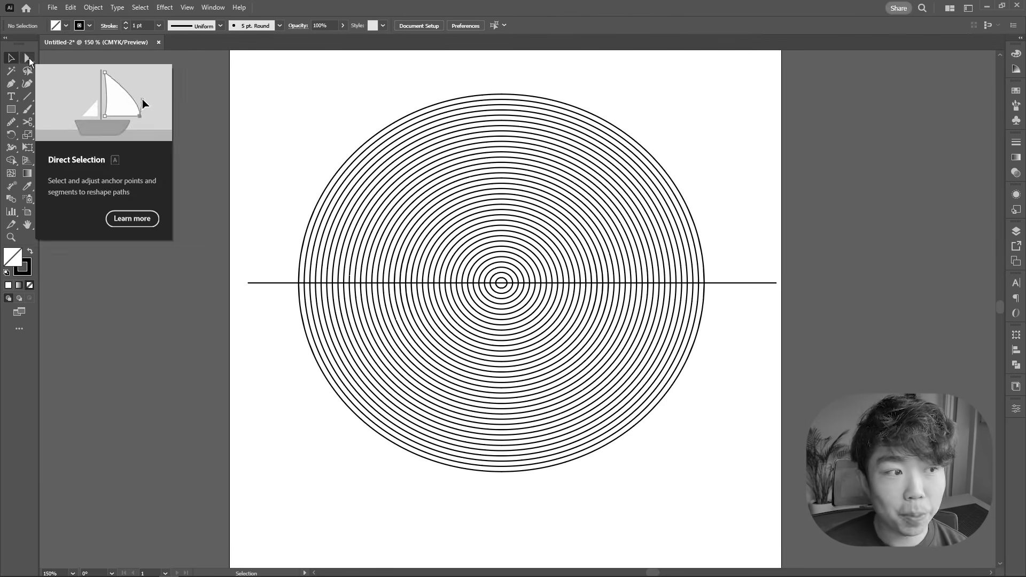
click(28, 58)
drag(465, 73, 535, 270)
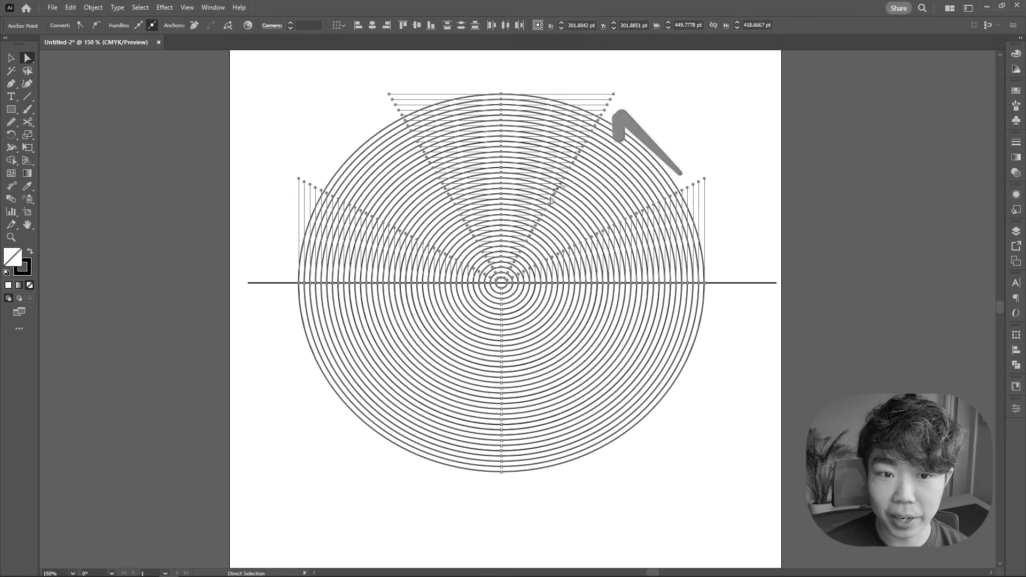
click(71, 7)
click(88, 46)
click(70, 8)
click(133, 106)
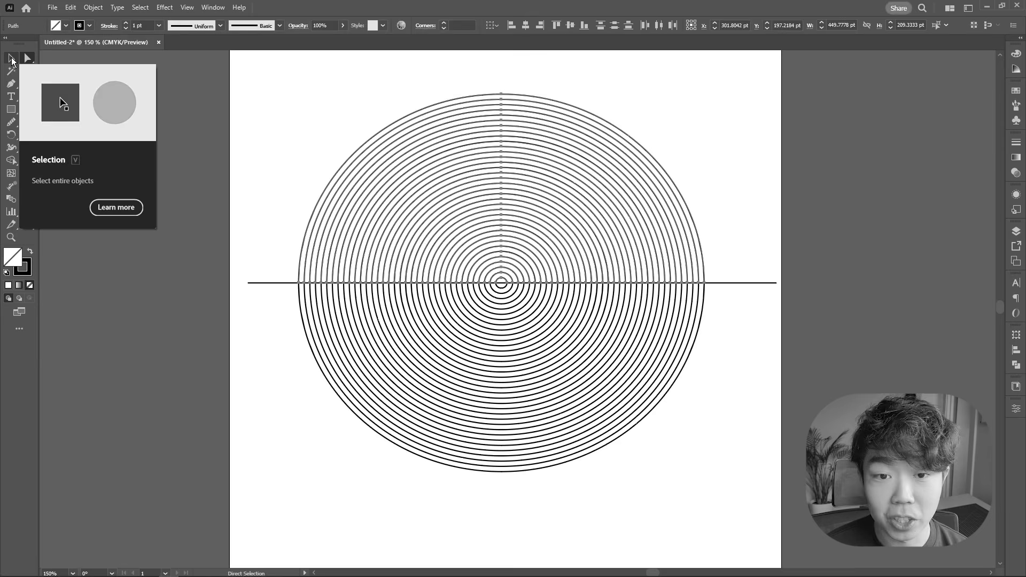
- Delete the horizontal cutting line and a stray spiral segment
click(11, 58)
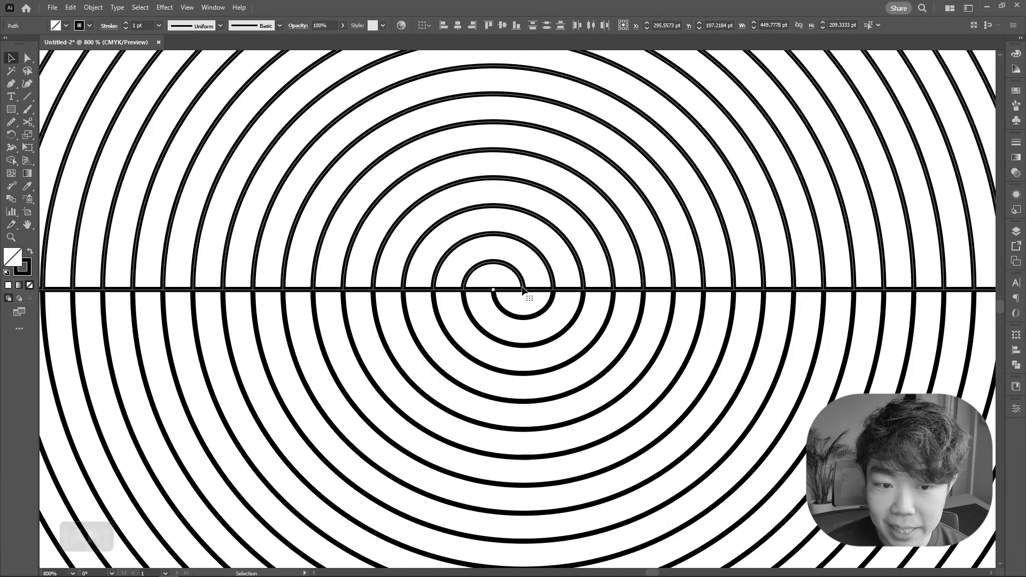
scroll(774, 358, down, 5)
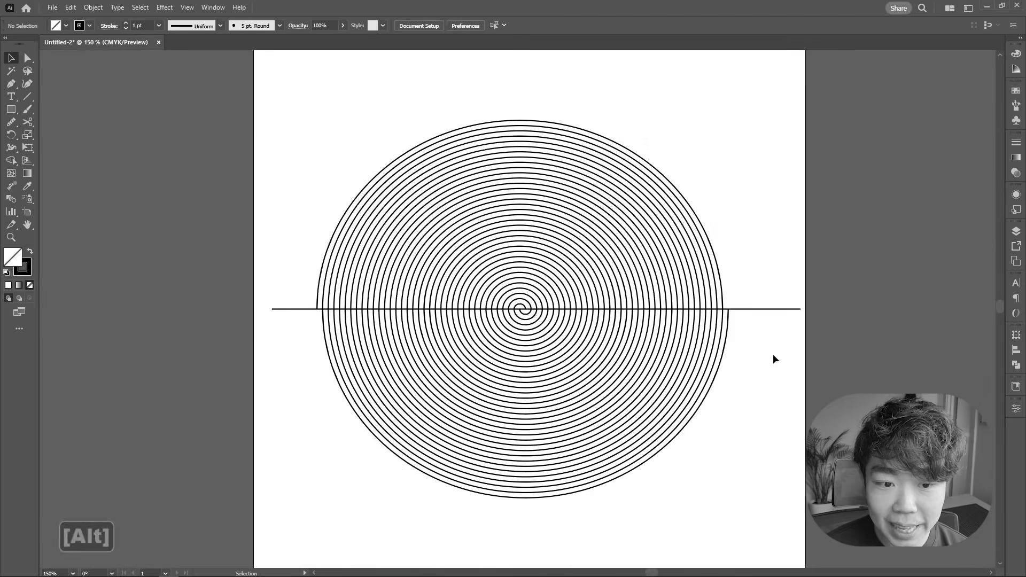
key(Delete)
shift+click(716, 334)
key(Delete)
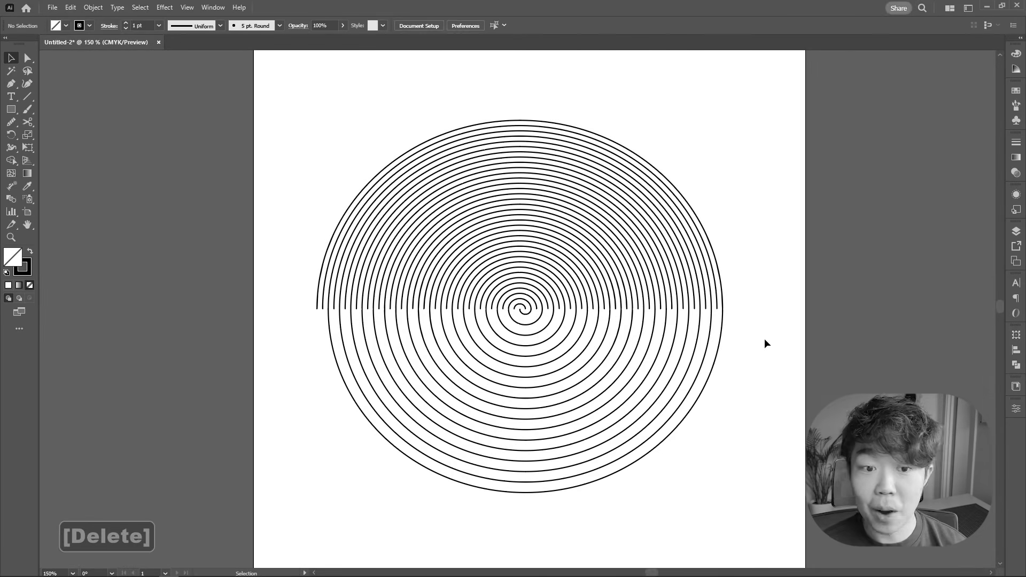
click(537, 308)
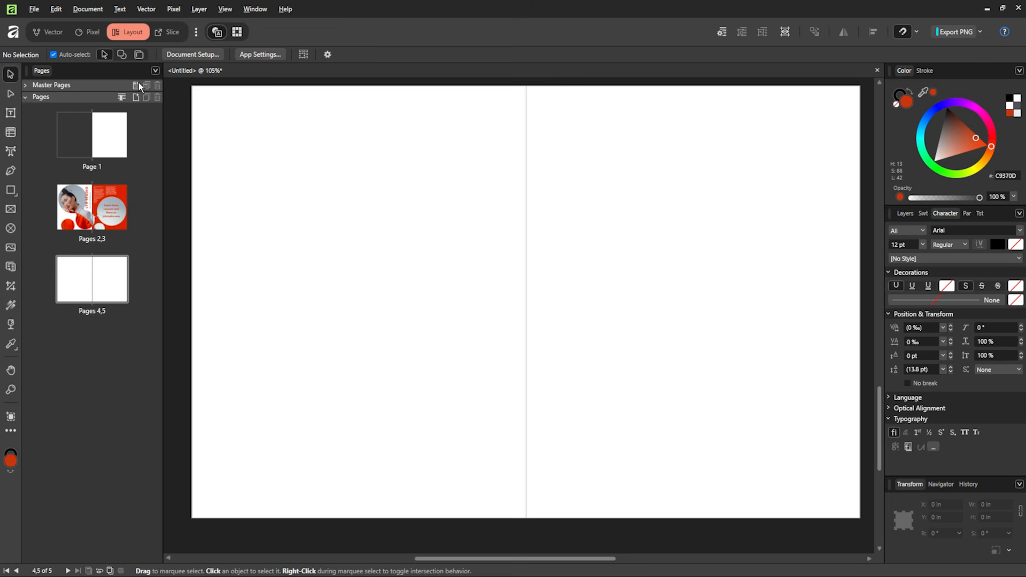
- Draw a five-turn spiral on the left page with the Spiral Tool in the Vector persona
click(59, 33)
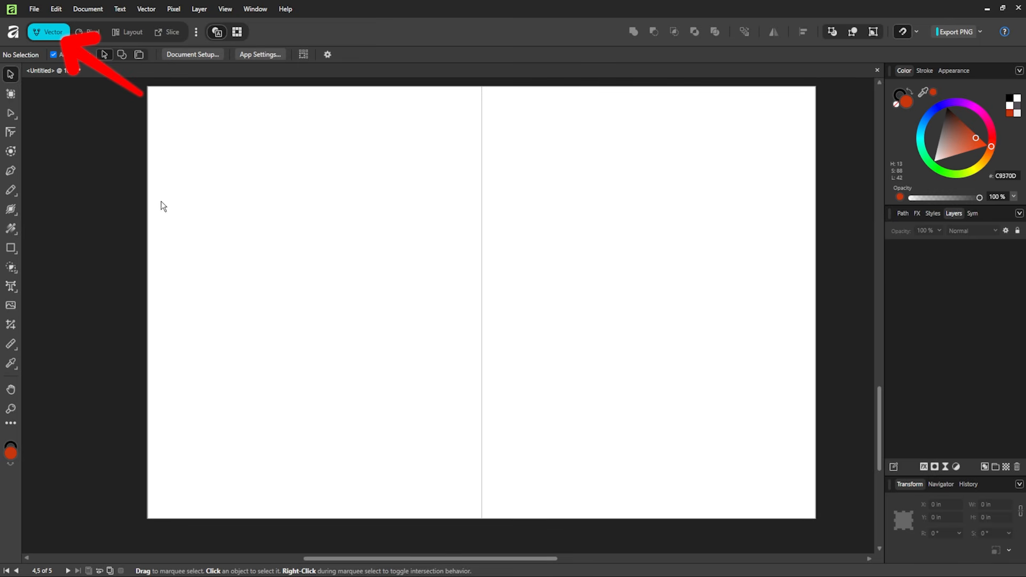
right_click(12, 248)
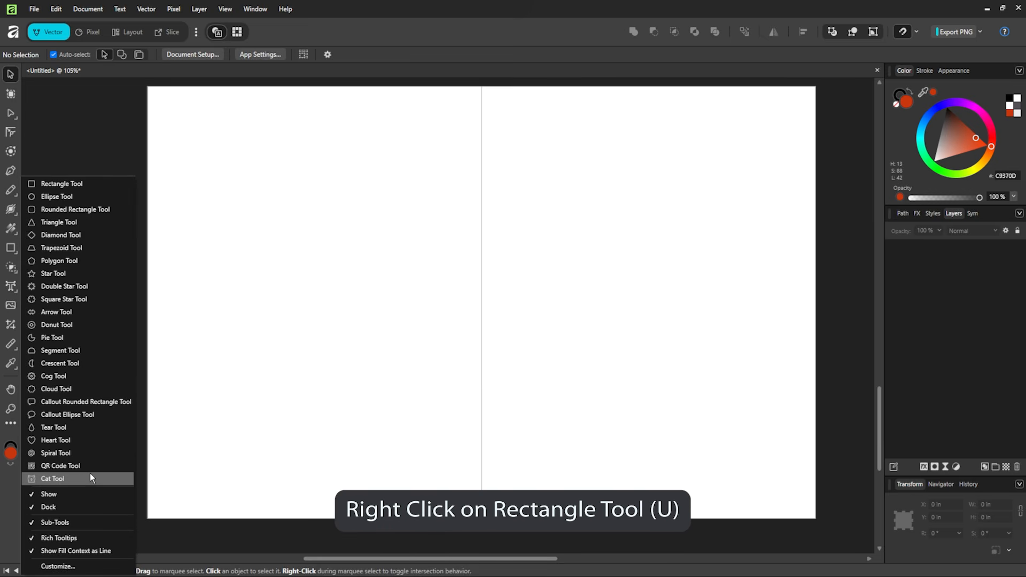
click(96, 453)
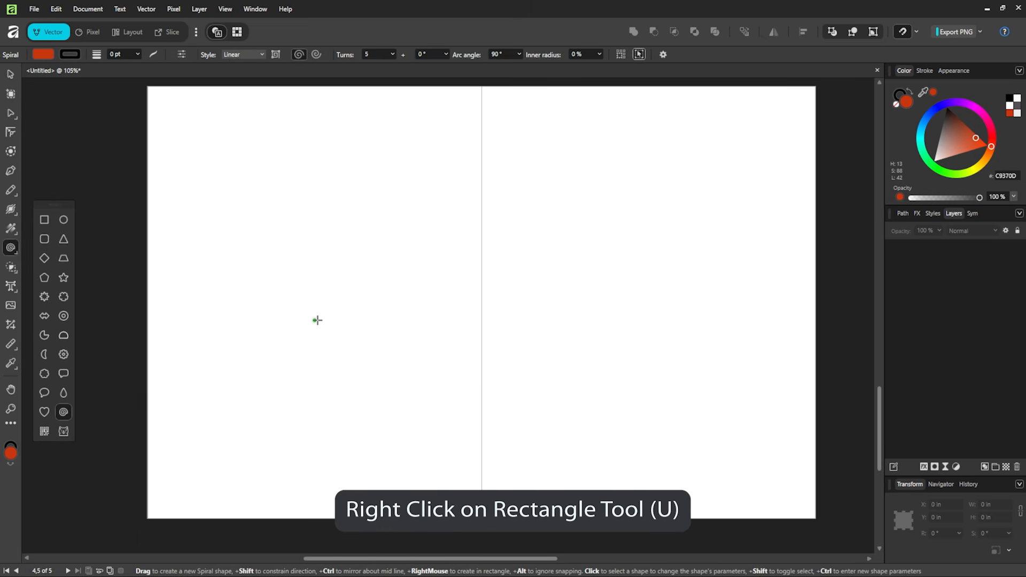
drag(252, 219, 430, 305)
key(v)
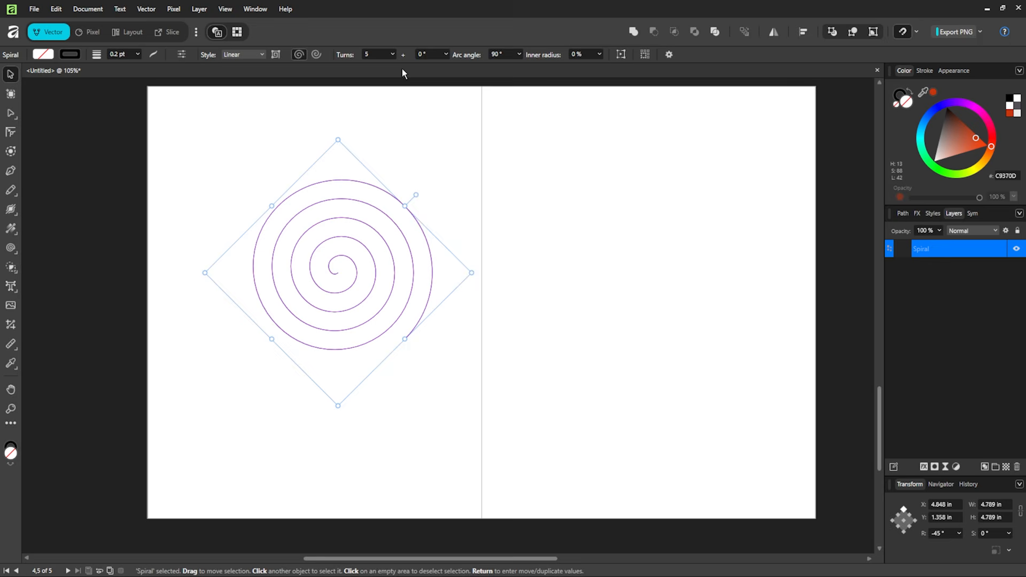
- Set the spiral's Turns to 15
click(435, 66)
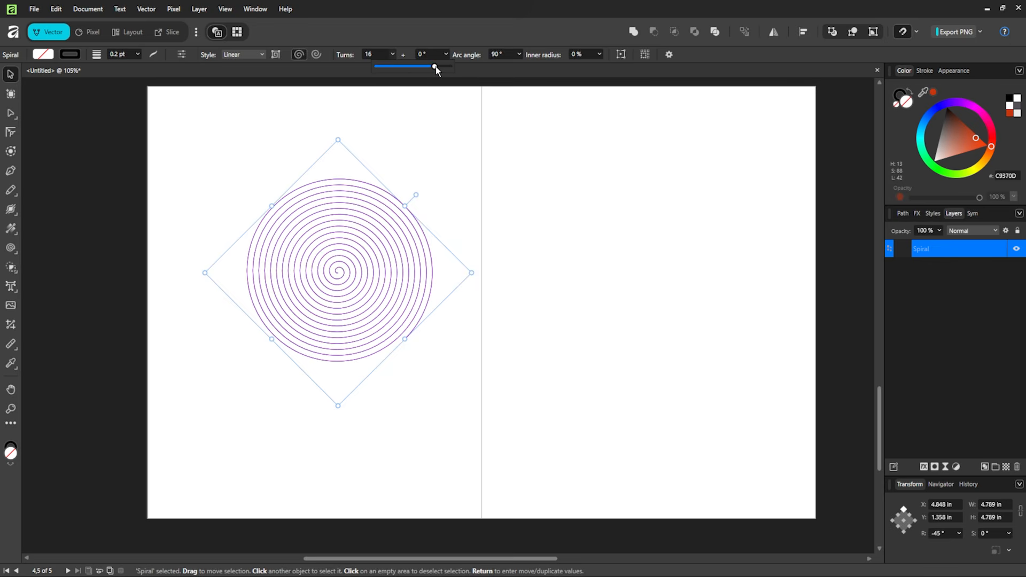
drag(435, 67, 433, 67)
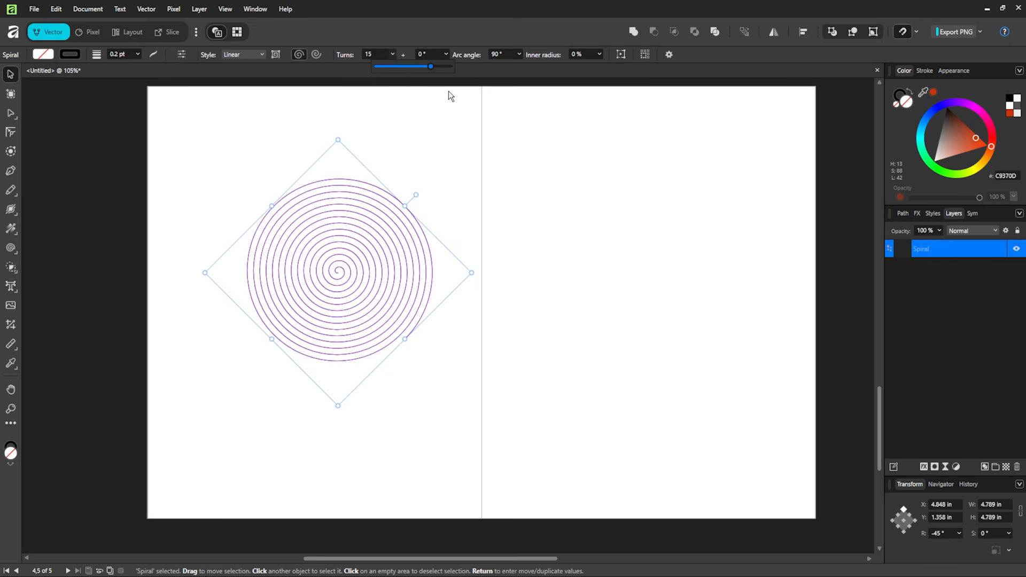
click(467, 137)
click(430, 276)
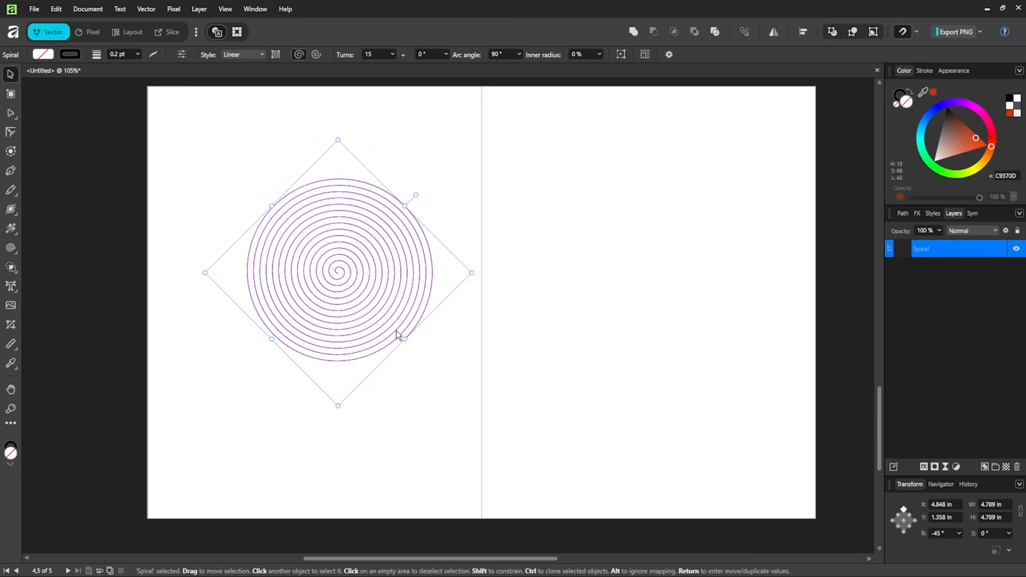
- Enlarge the spiral to about 7.4 in, shift it left and rotate it to 64.4°
ctrl+scroll(407, 348, up, 4)
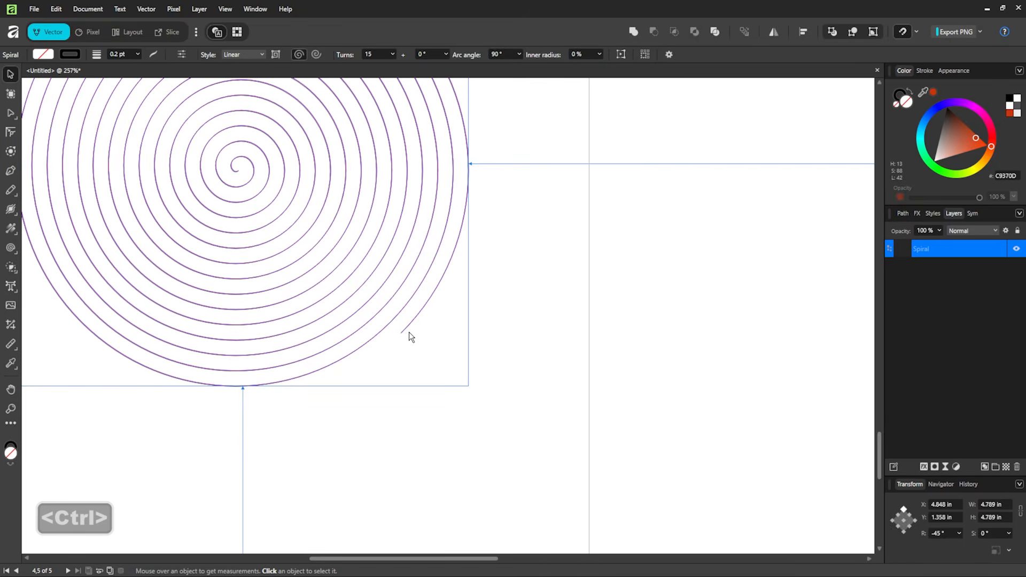
ctrl+scroll(409, 332, down, 5)
ctrl+scroll(422, 257, up, 2)
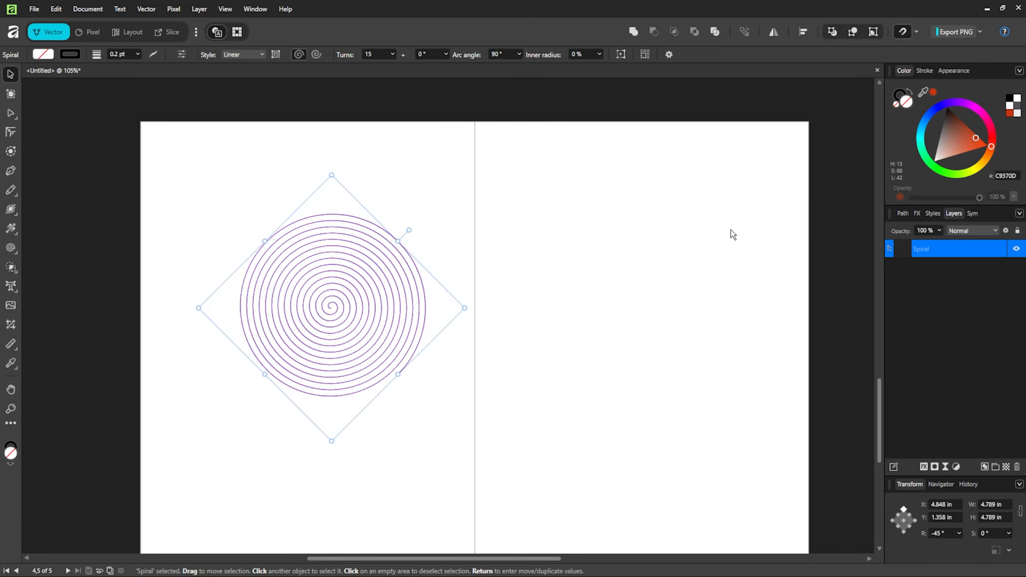
drag(475, 322, 230, 217)
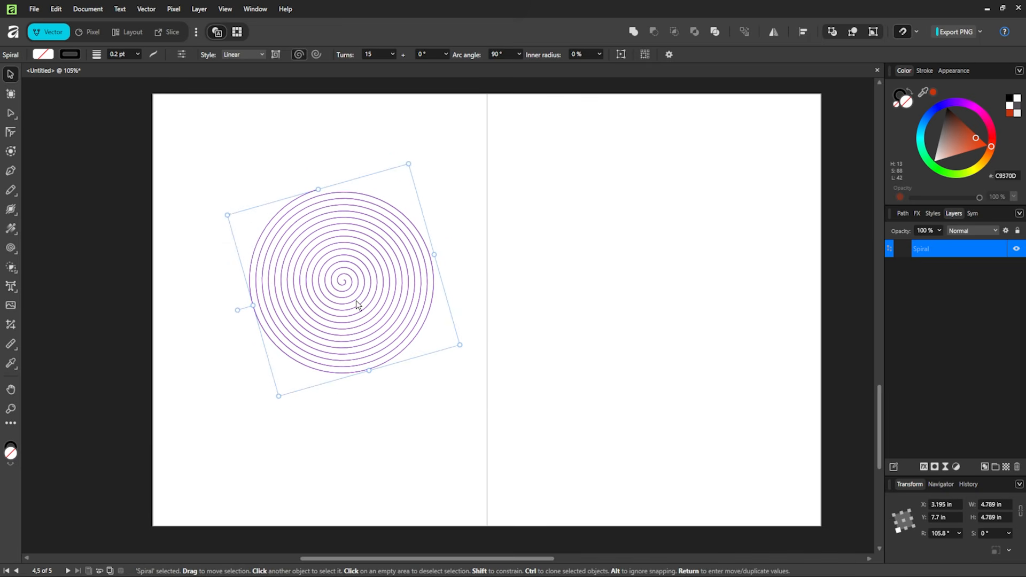
drag(465, 353, 521, 412)
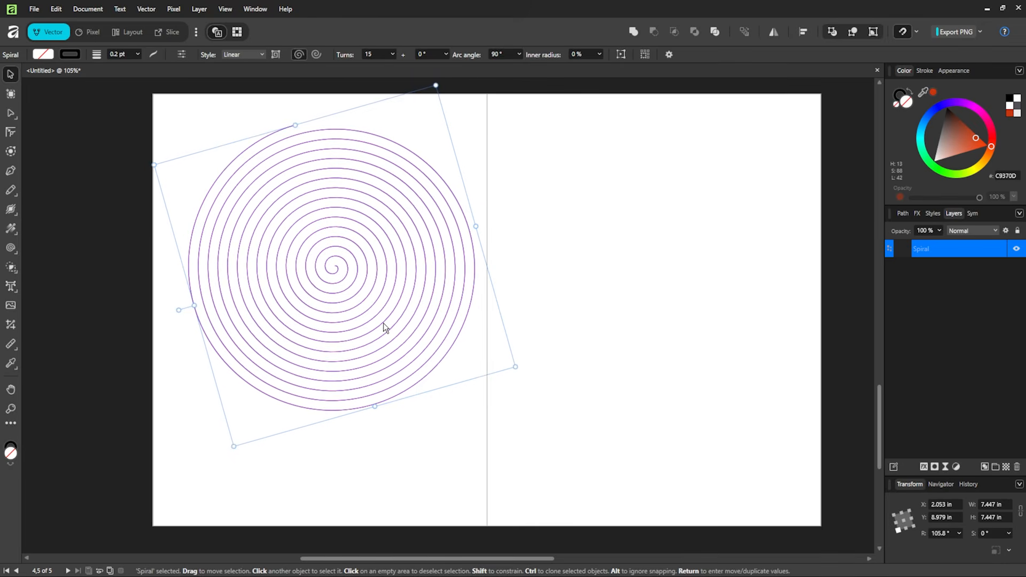
drag(383, 323, 376, 323)
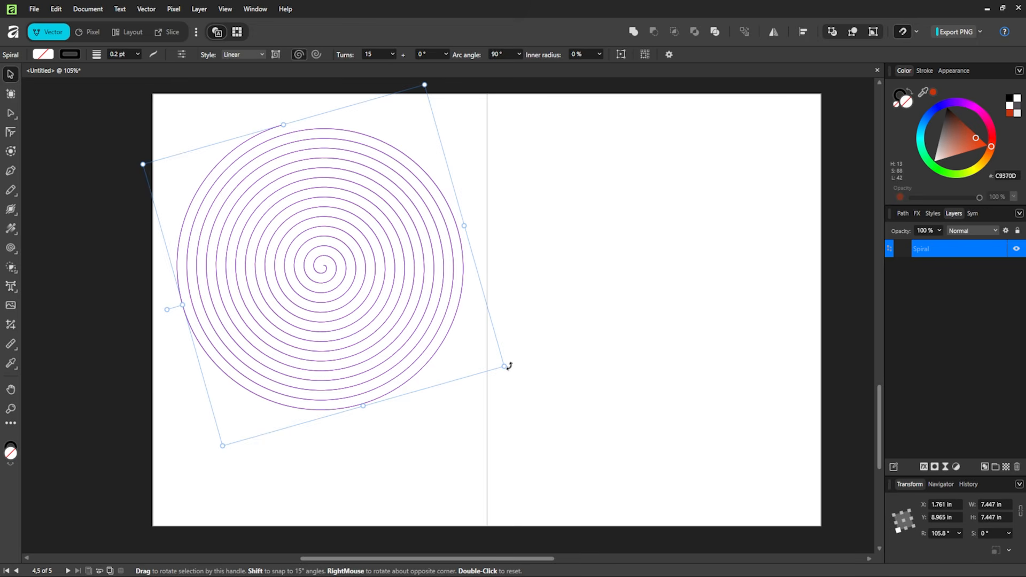
drag(509, 366, 435, 396)
click(474, 193)
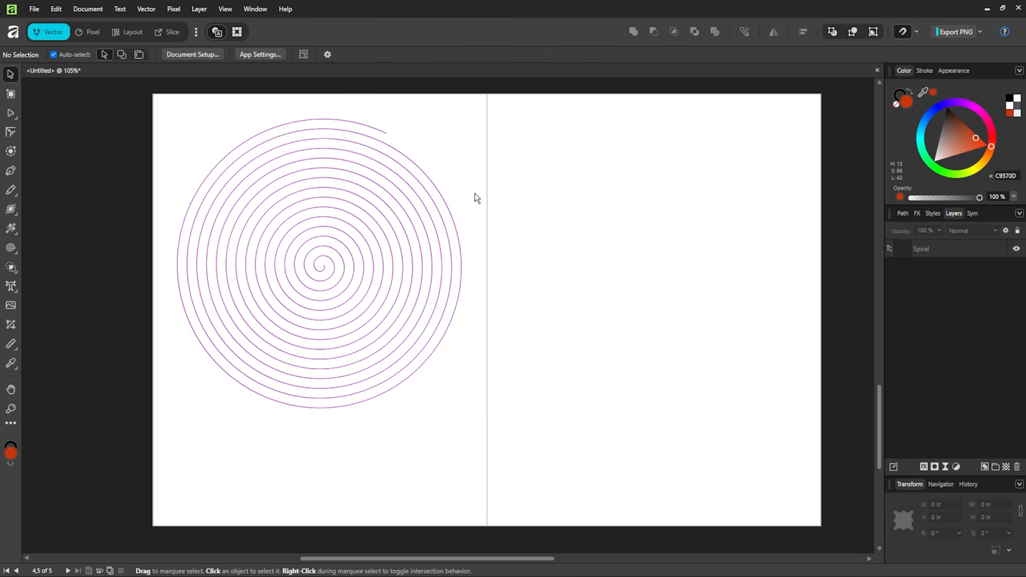
click(439, 218)
- Convert the spiral to curves and extend its outer end as a wave across the right page
right_click(431, 196)
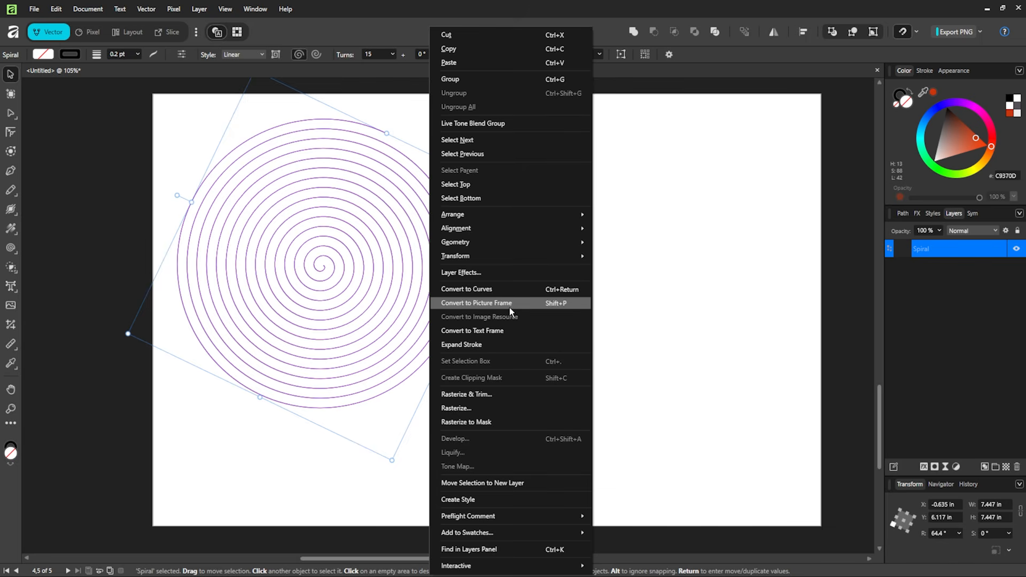
click(511, 289)
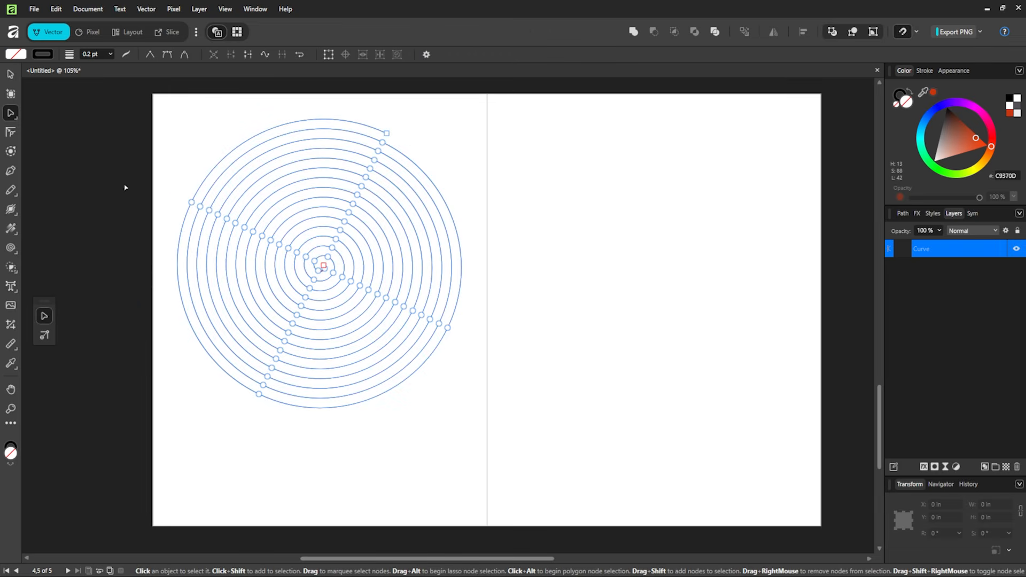
click(11, 171)
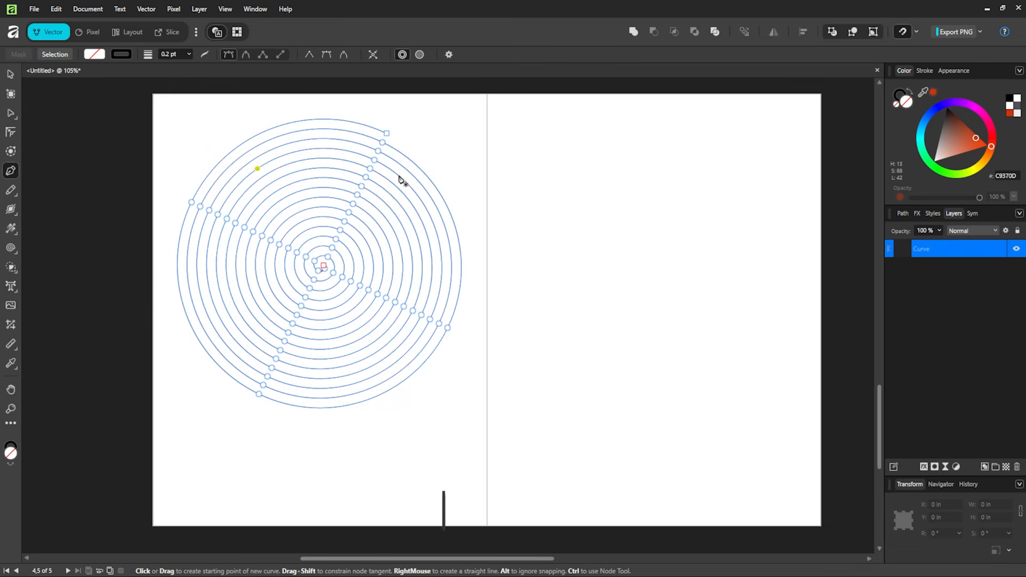
click(388, 134)
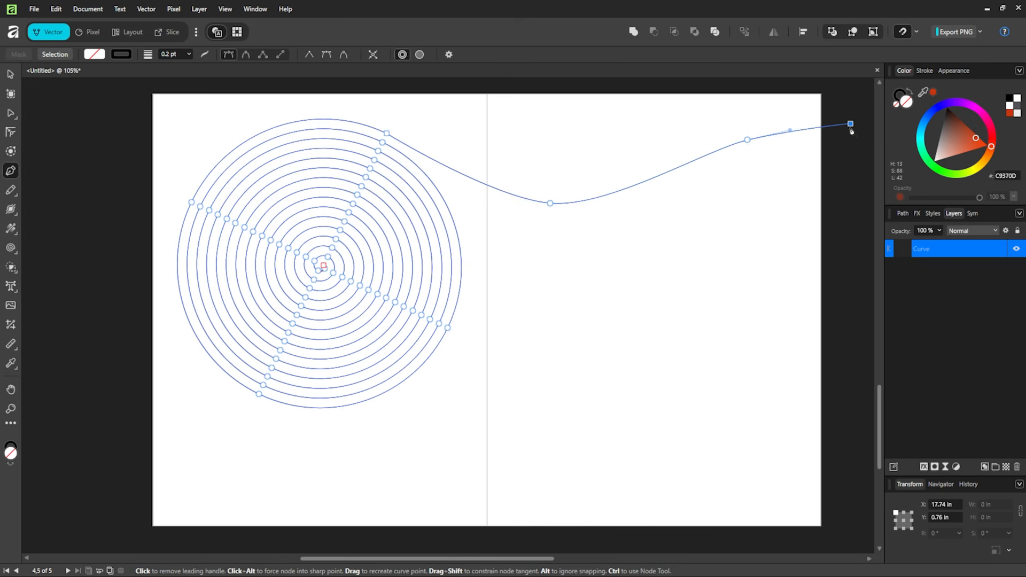
- Select the extended curve with the Node tool to show its nodes
key(v)
click(852, 165)
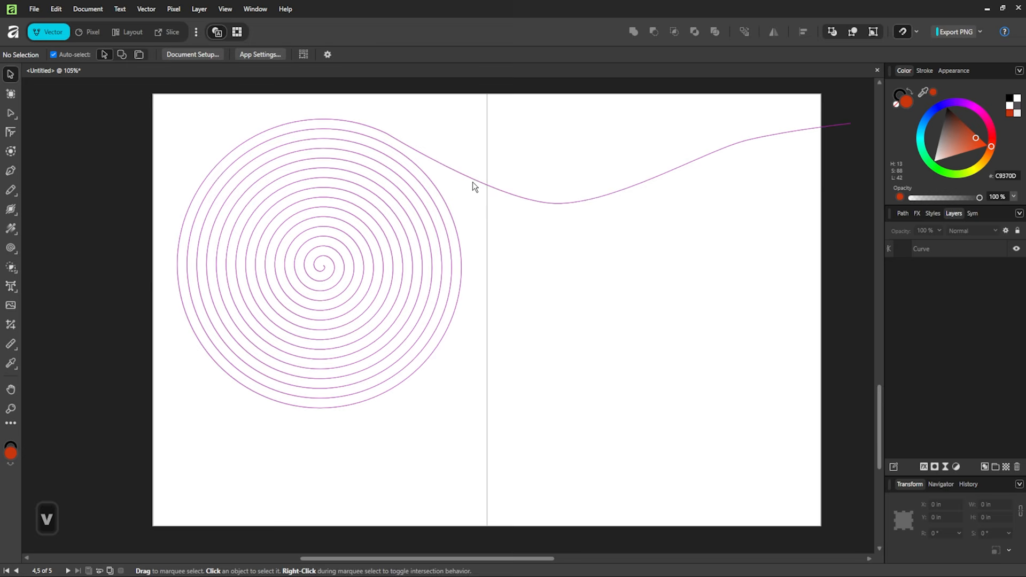
click(421, 153)
key(a)
click(551, 208)
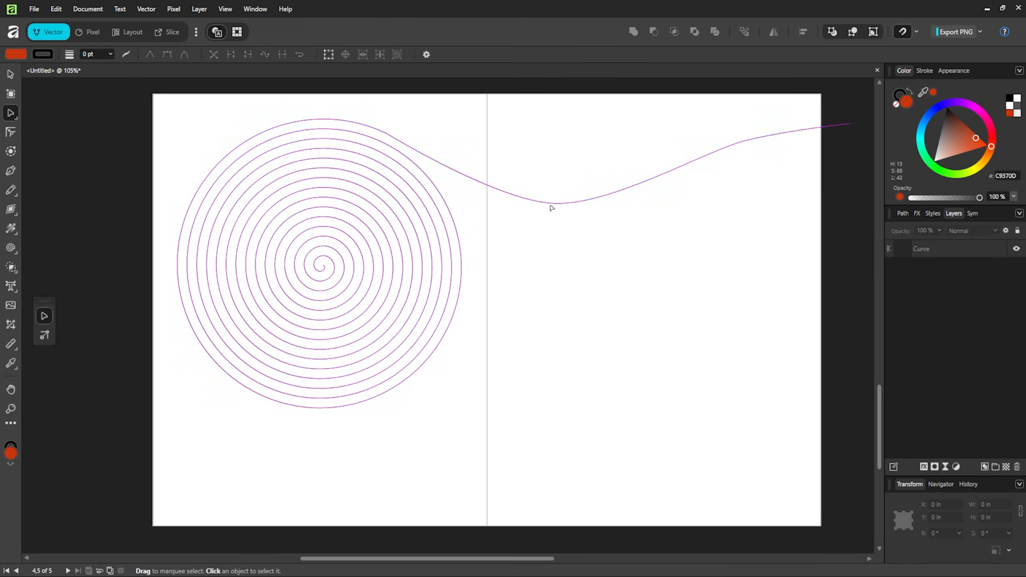
click(551, 207)
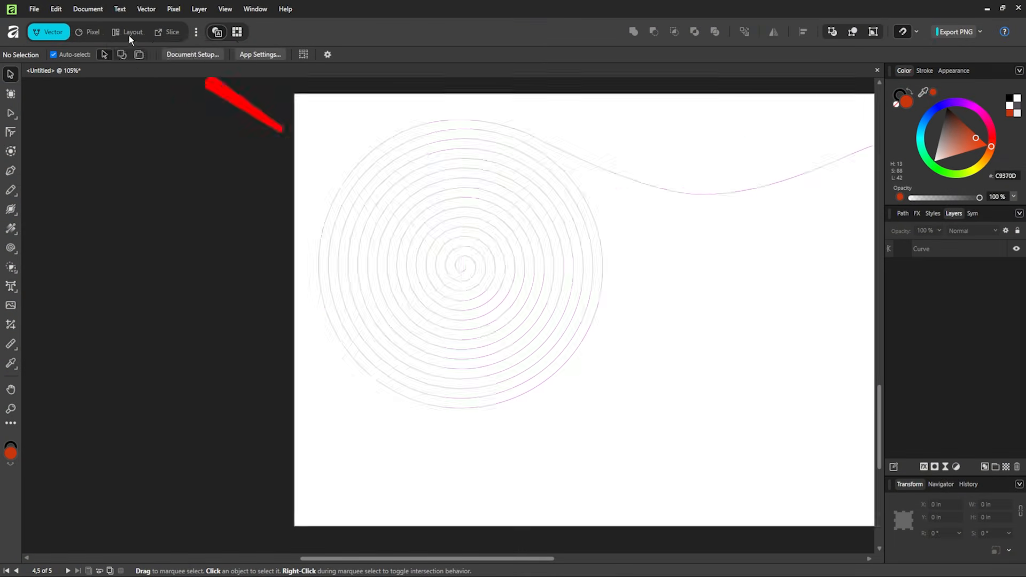
- Switch to the Layout persona to show the Pages panel with the spiral spread
click(129, 35)
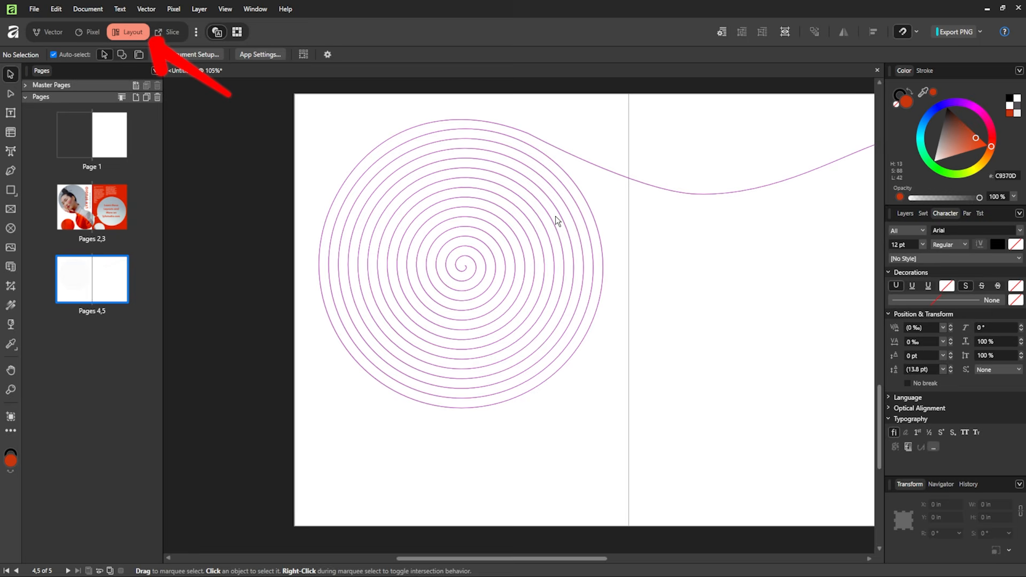
- Make the spiral curve a text path and type 'Just start t' along it
click(11, 153)
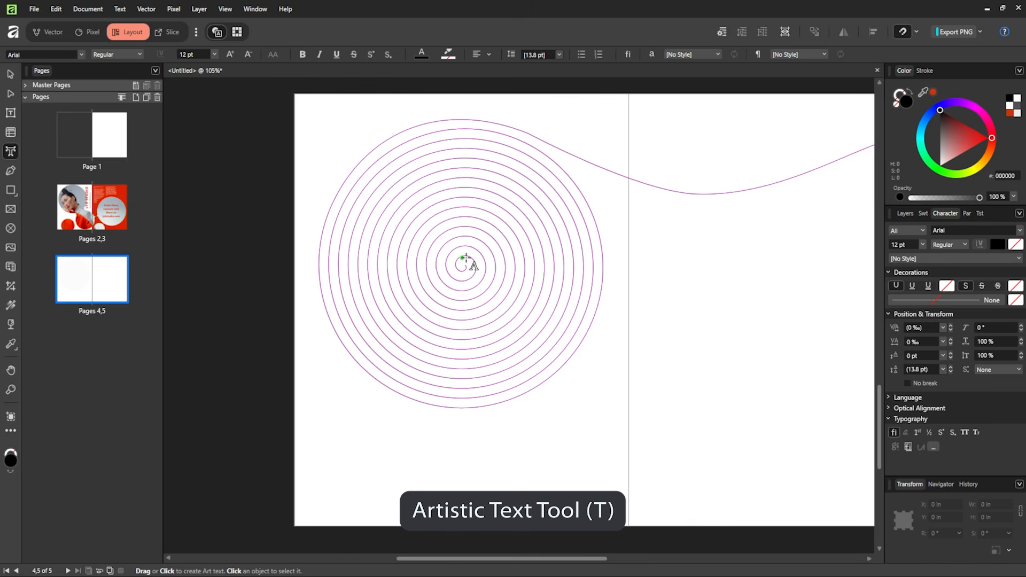
key(v)
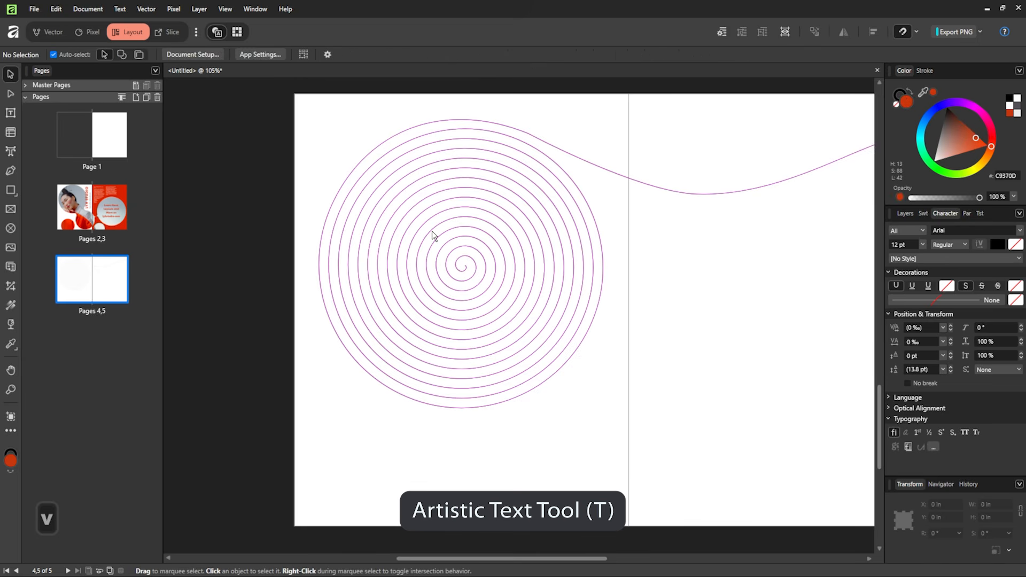
click(433, 230)
click(12, 154)
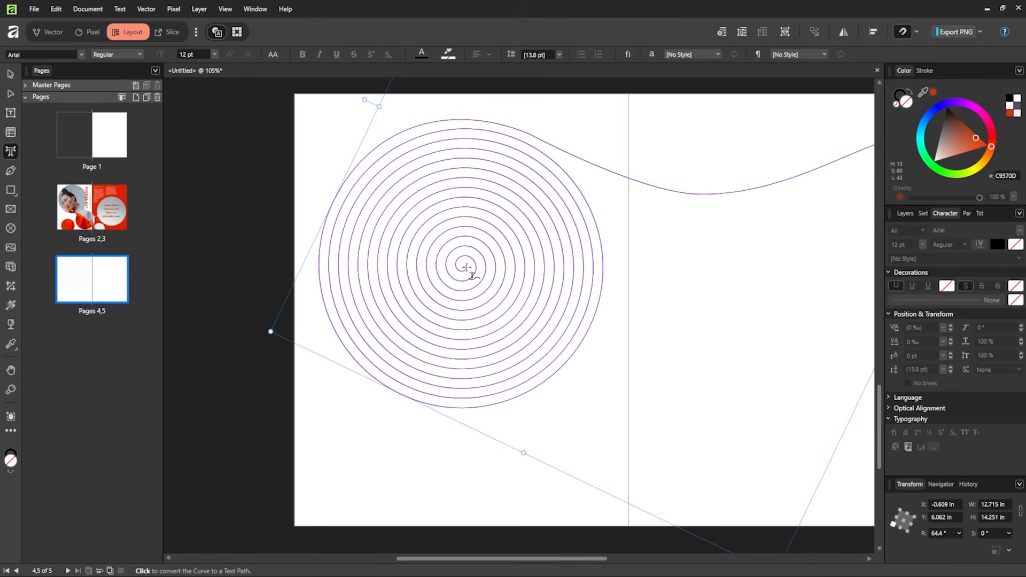
click(467, 267)
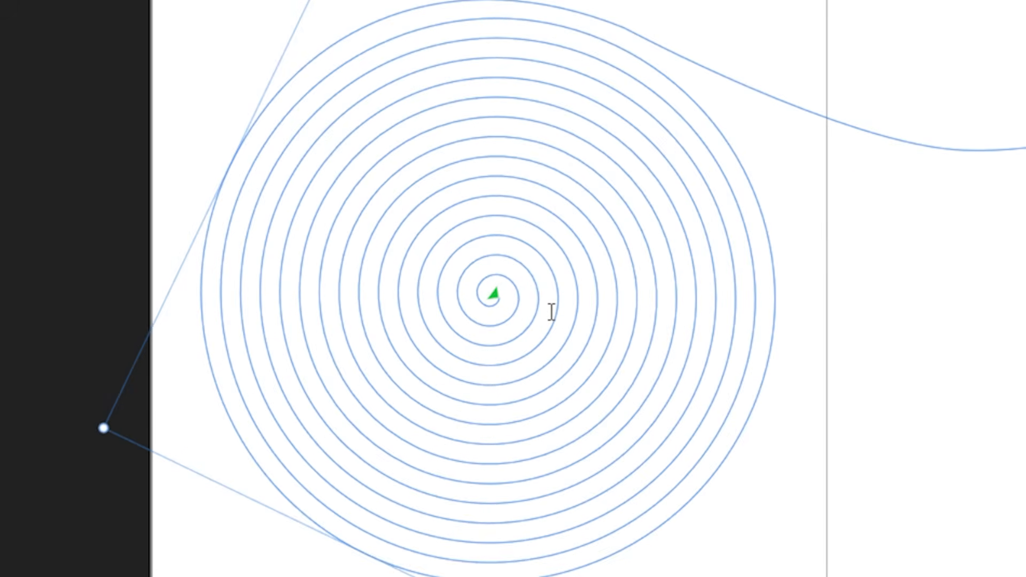
text(Just start typing in my te)
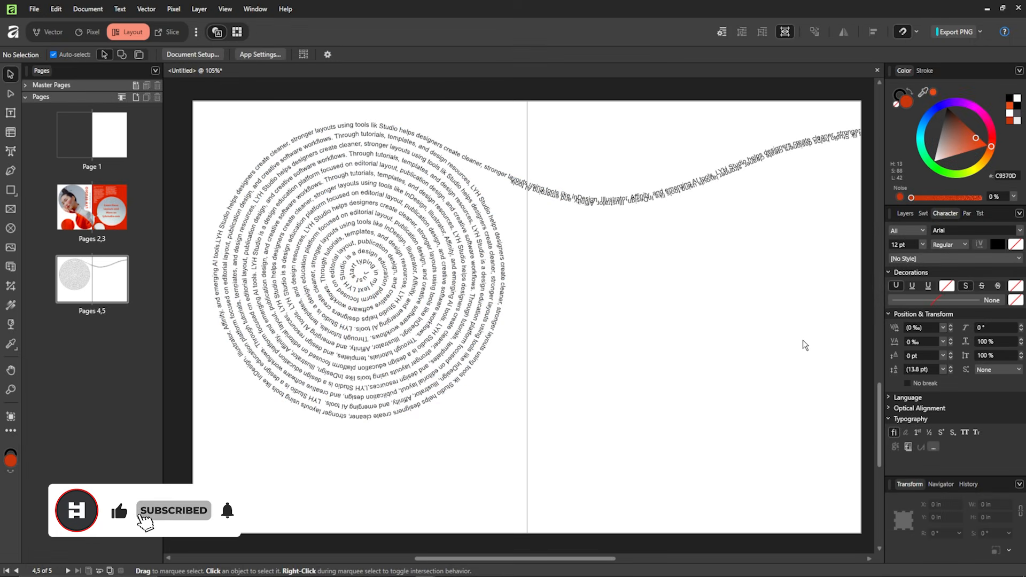
drag(804, 317, 765, 347)
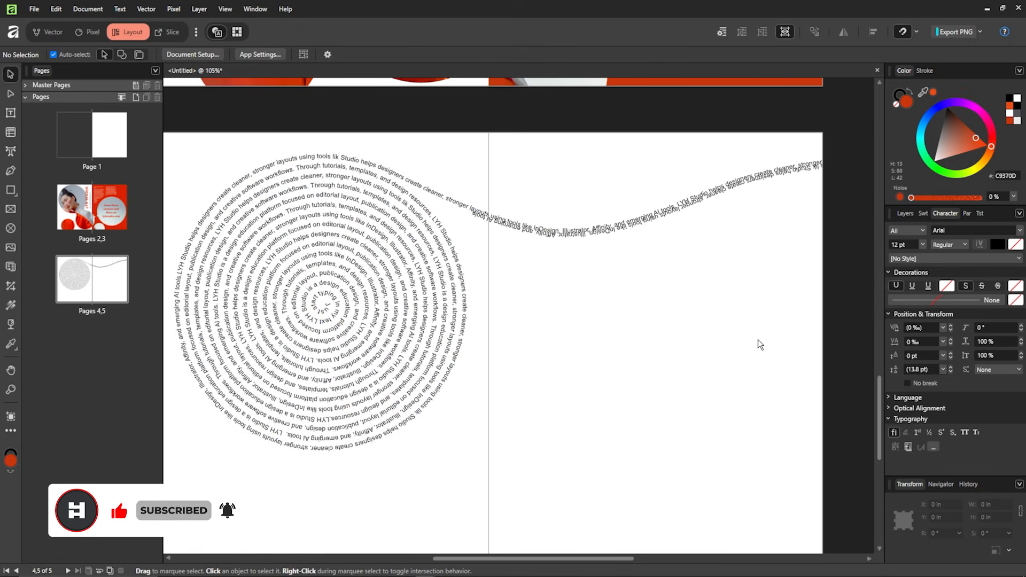
- Select the curved path text and pan along the wave section to inspect it
scroll(569, 241, up, 4)
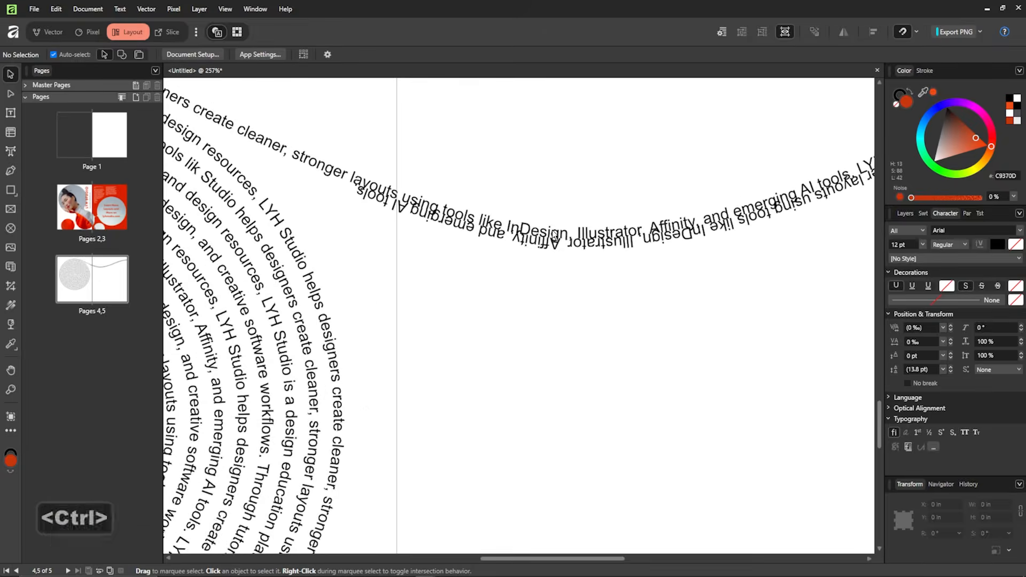
drag(597, 237, 557, 248)
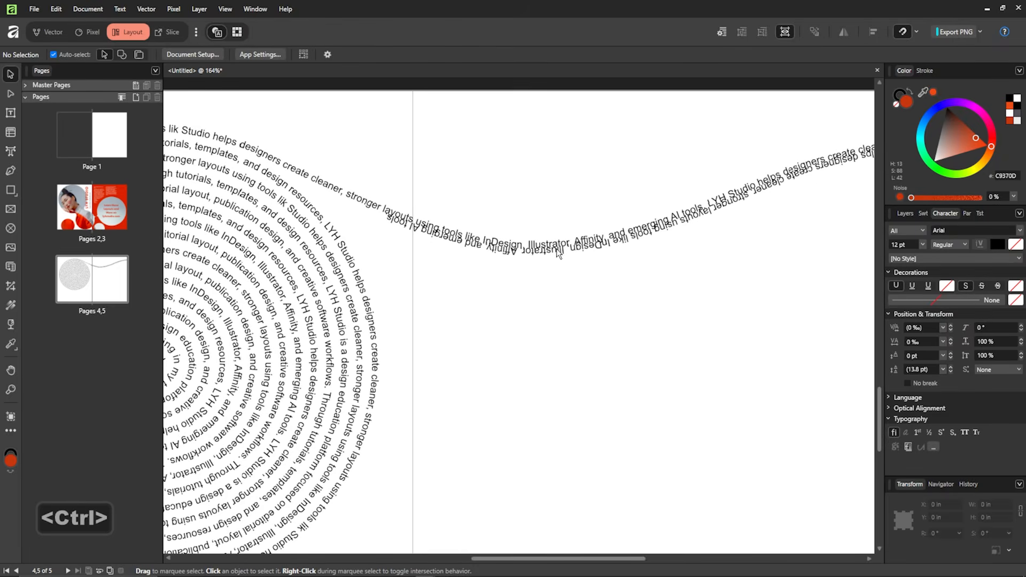
click(503, 252)
drag(625, 237, 428, 268)
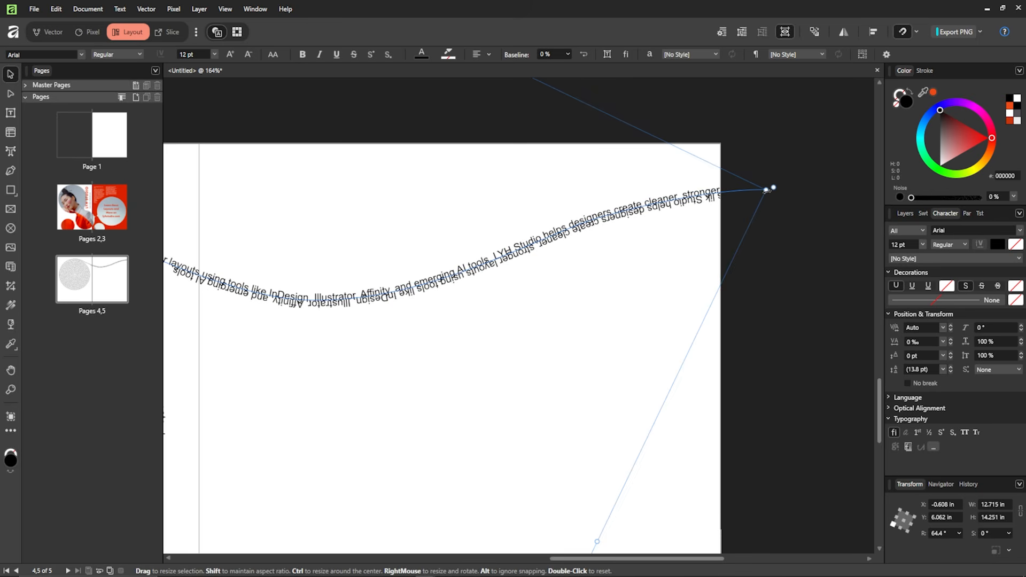
scroll(754, 197, down, 2)
scroll(797, 217, up, 8)
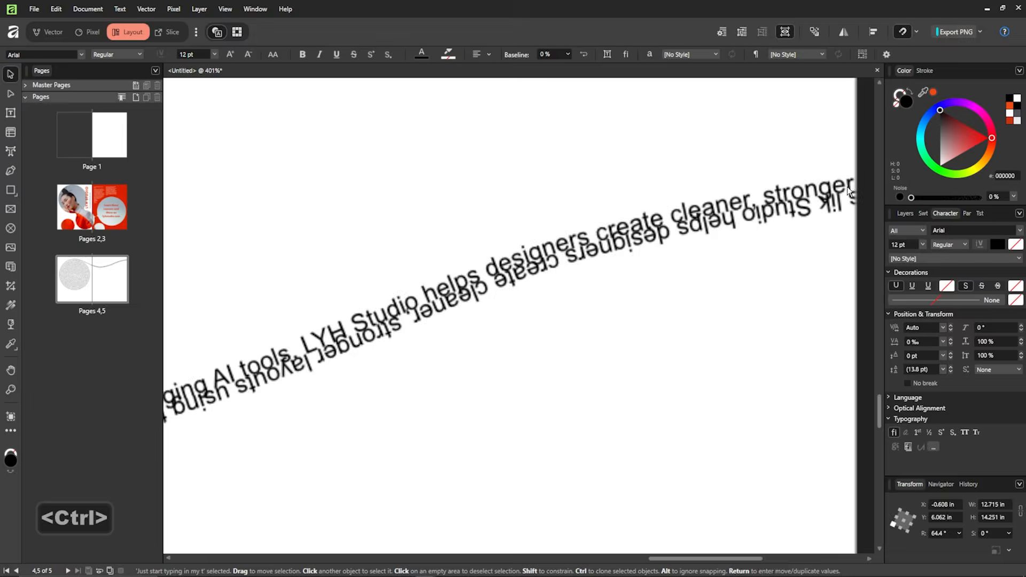
scroll(642, 258, down, 4)
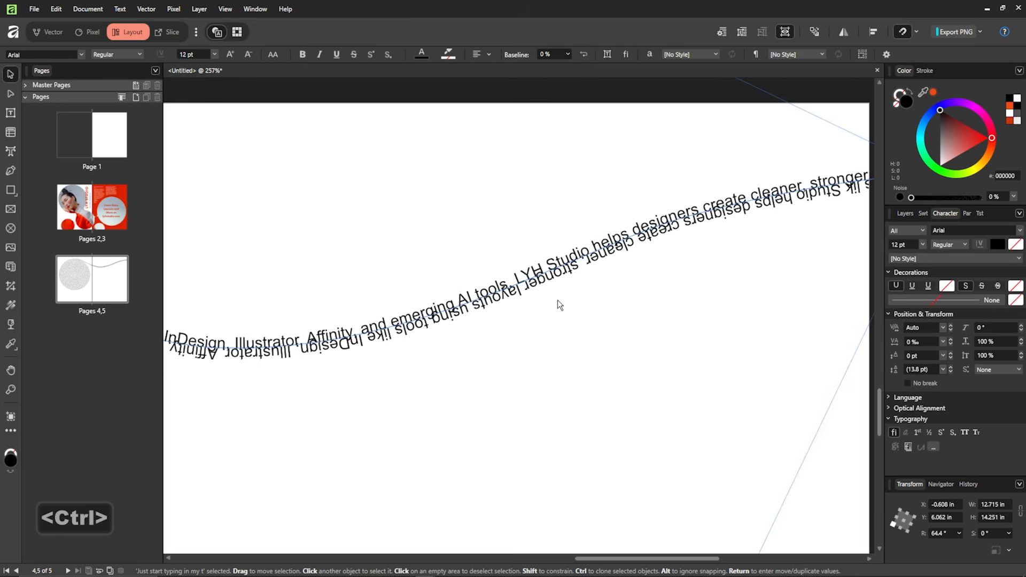
scroll(365, 285, down, 1)
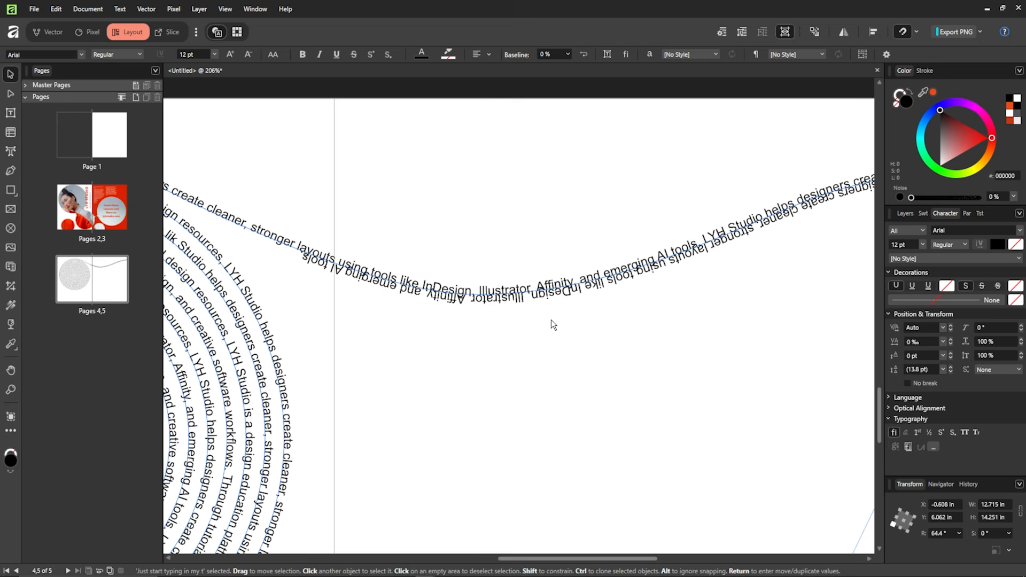
scroll(458, 321, down, 4)
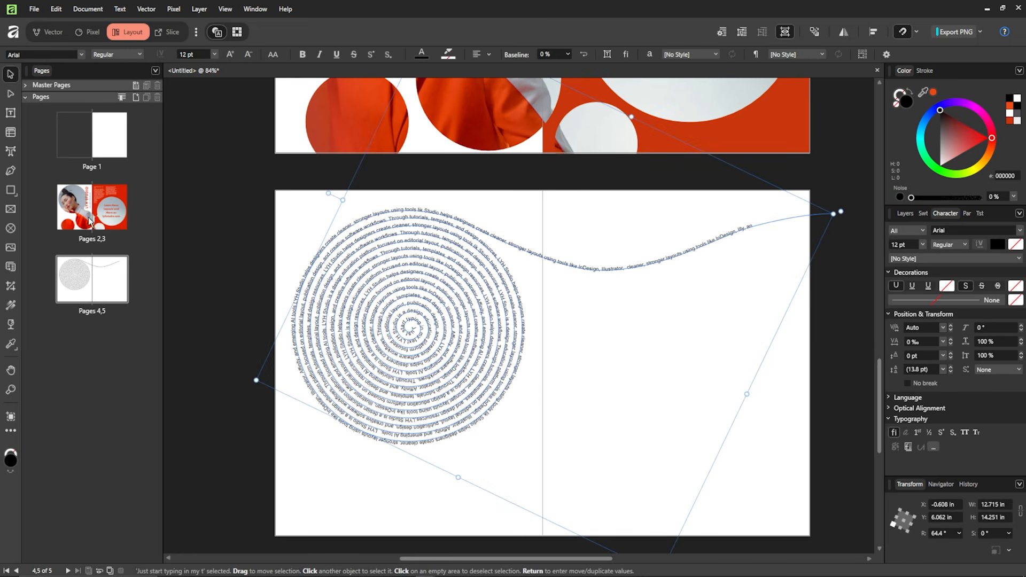
- Drag the path text's start handle outward so the innermost spiral loops stay empty
click(13, 153)
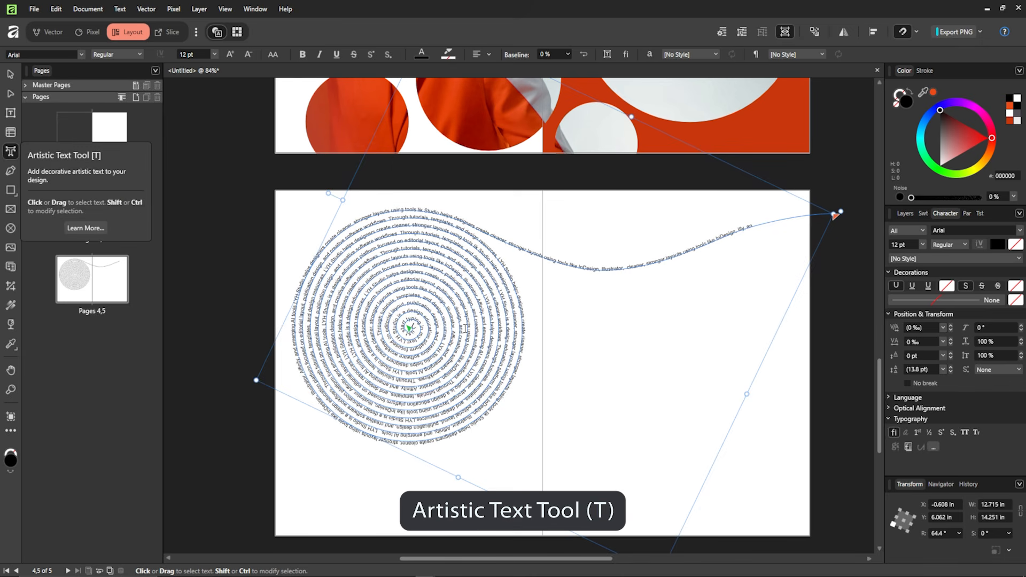
scroll(406, 331, up, 5)
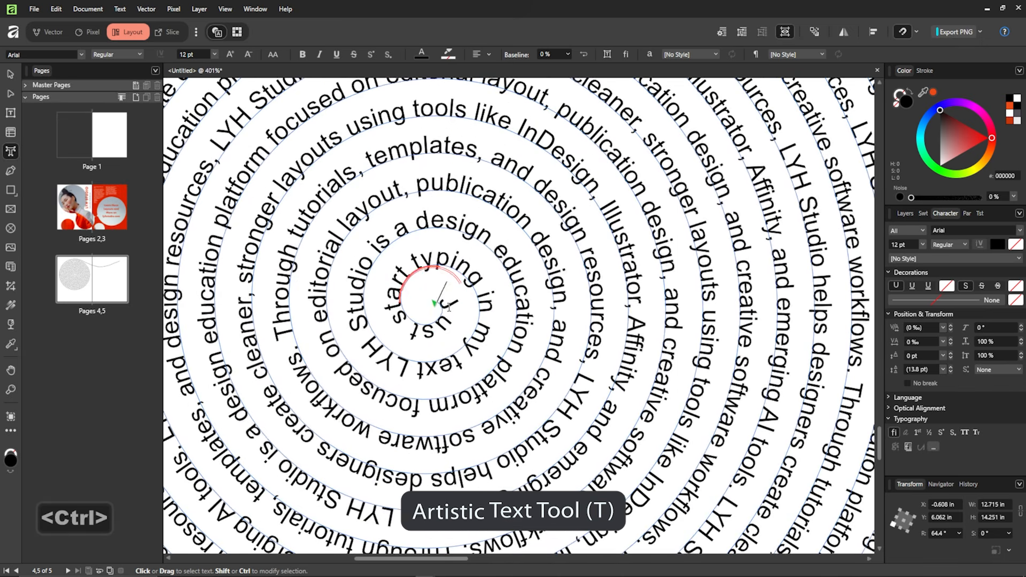
scroll(449, 307, down, 8)
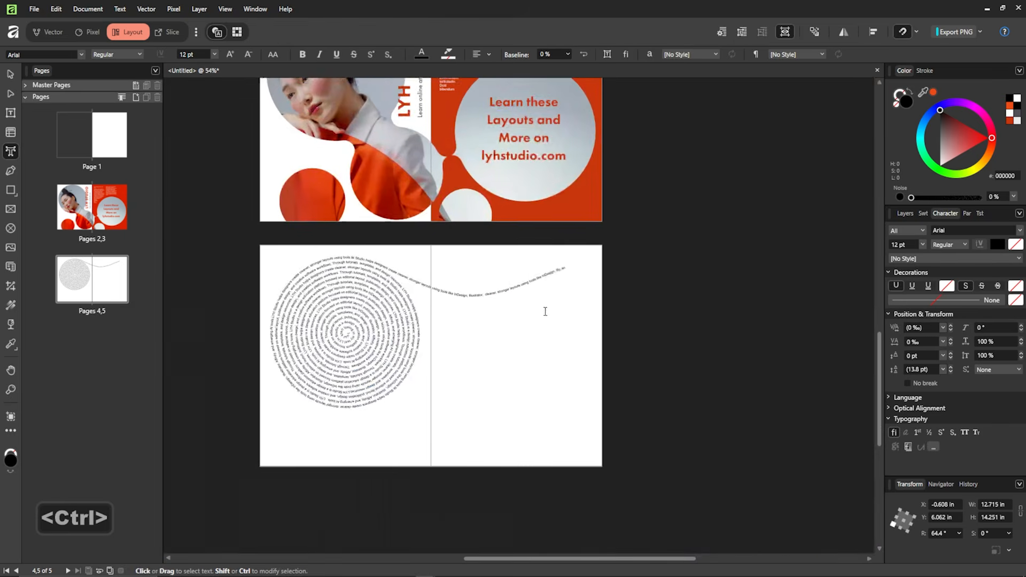
scroll(545, 312, up, 6)
scroll(387, 331, down, 4)
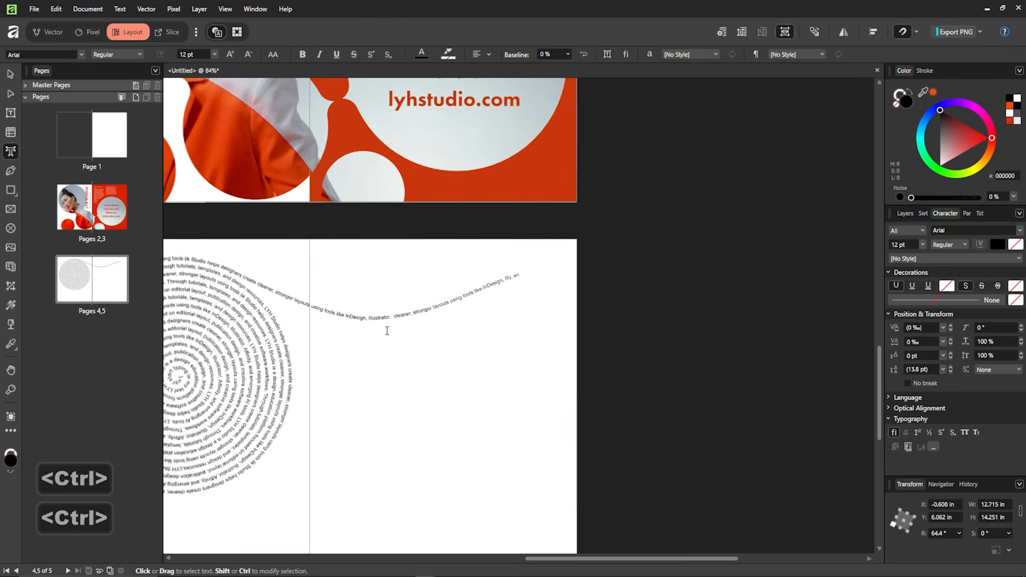
drag(387, 331, 666, 273)
drag(614, 293, 463, 314)
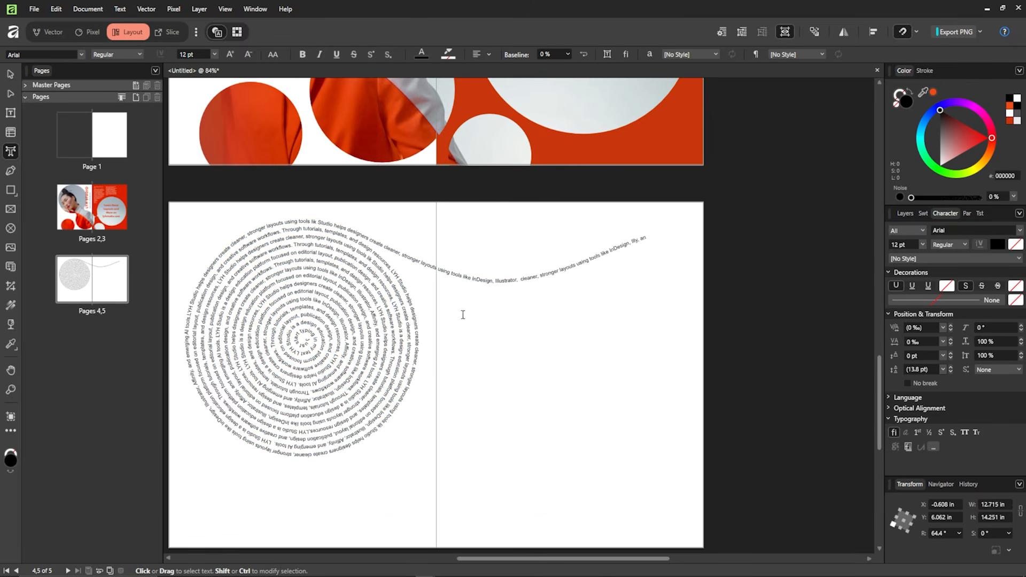
drag(308, 347, 411, 317)
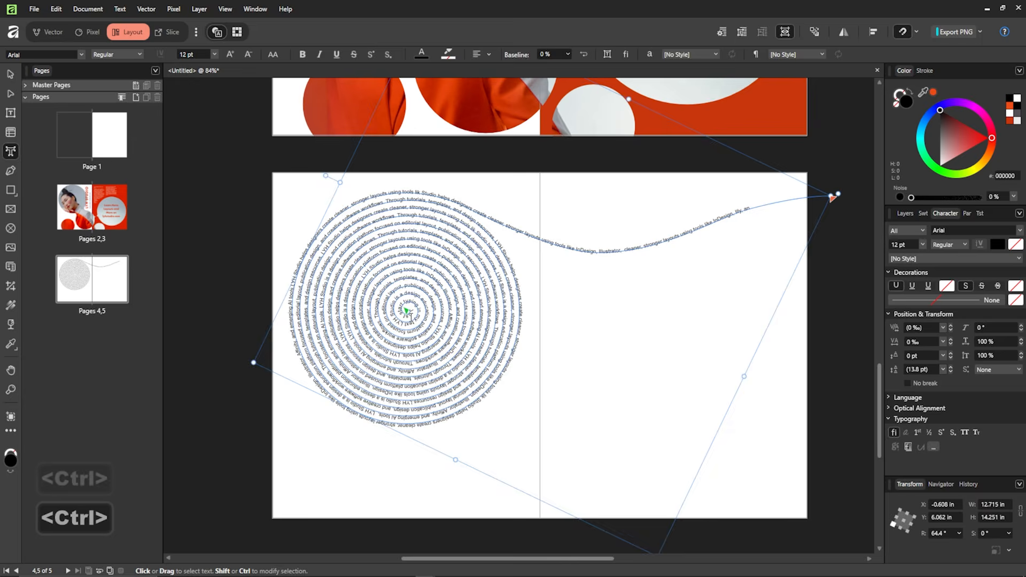
scroll(408, 315, up, 3)
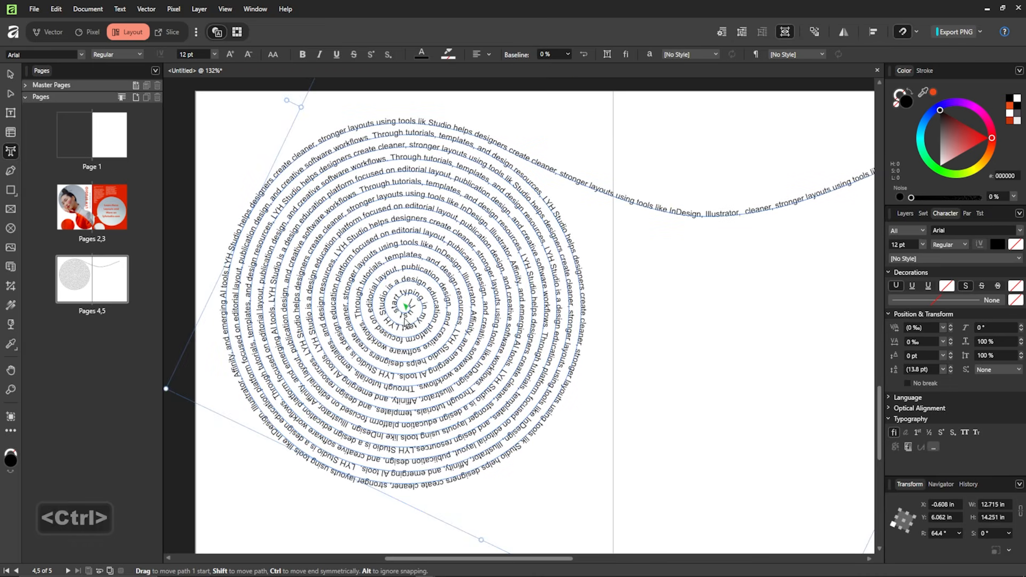
drag(370, 364, 376, 351)
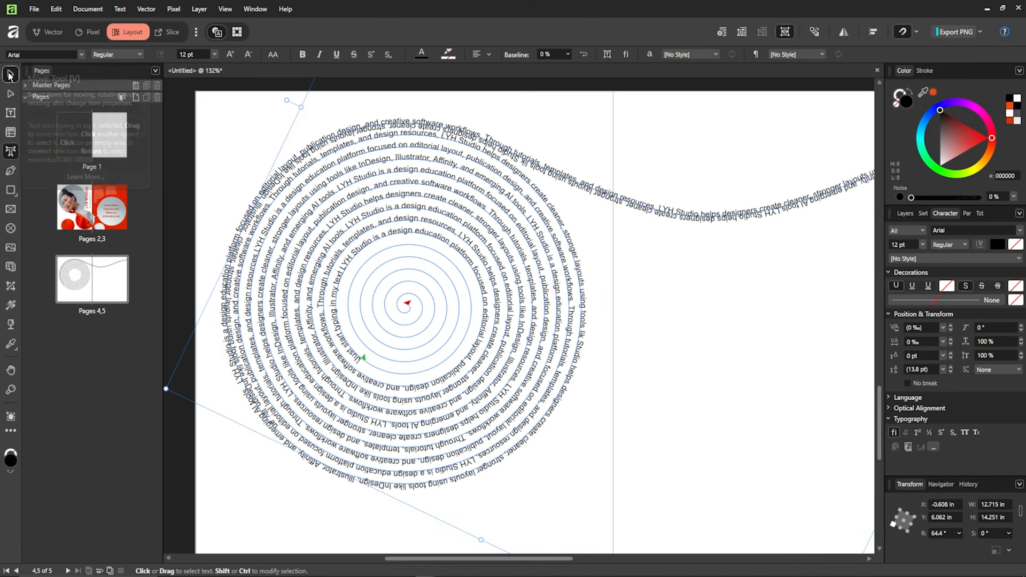
click(607, 270)
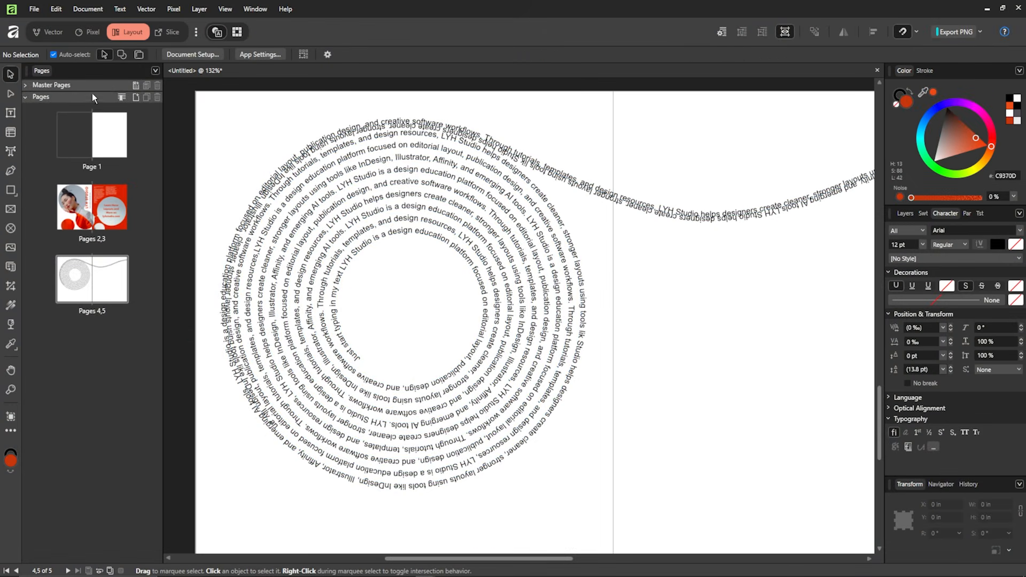
scroll(640, 288, down, 3)
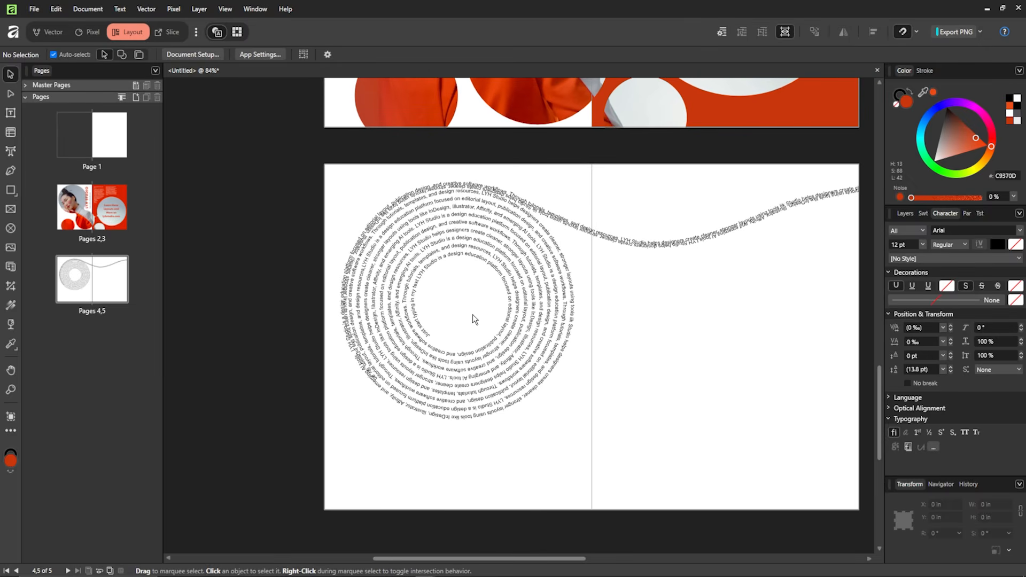
scroll(676, 220, up, 4)
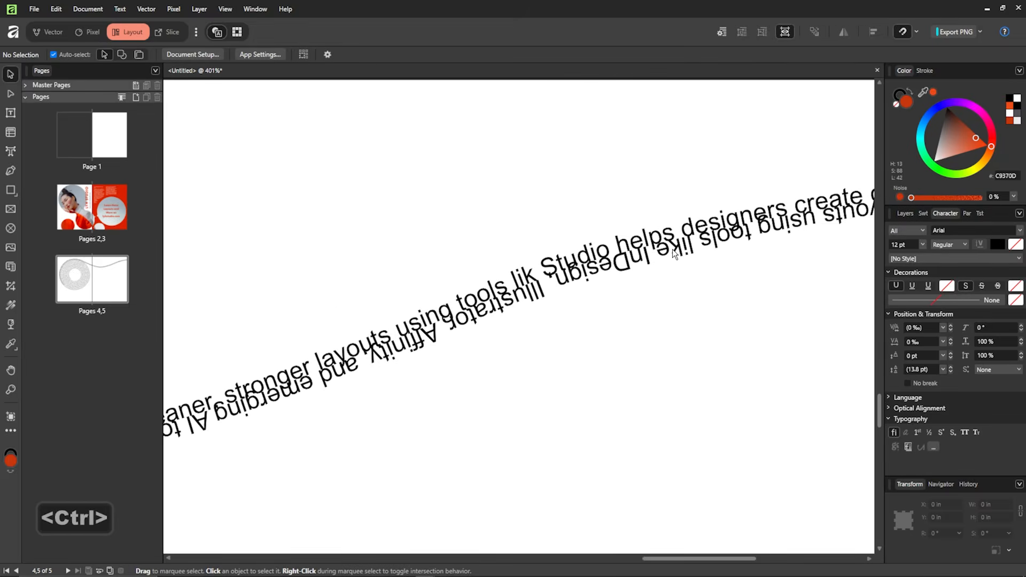
scroll(672, 249, down, 4)
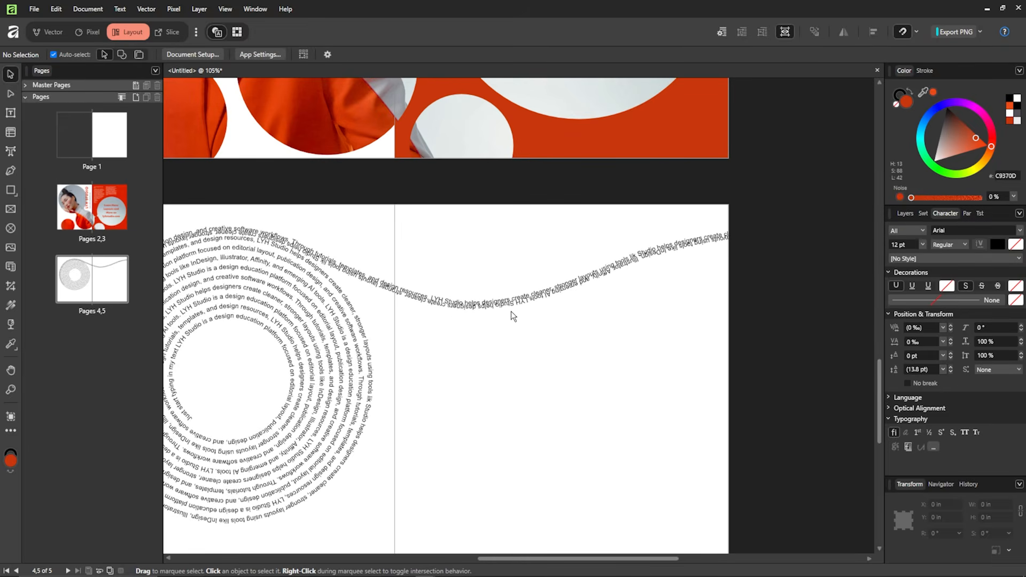
scroll(618, 288, left, 3)
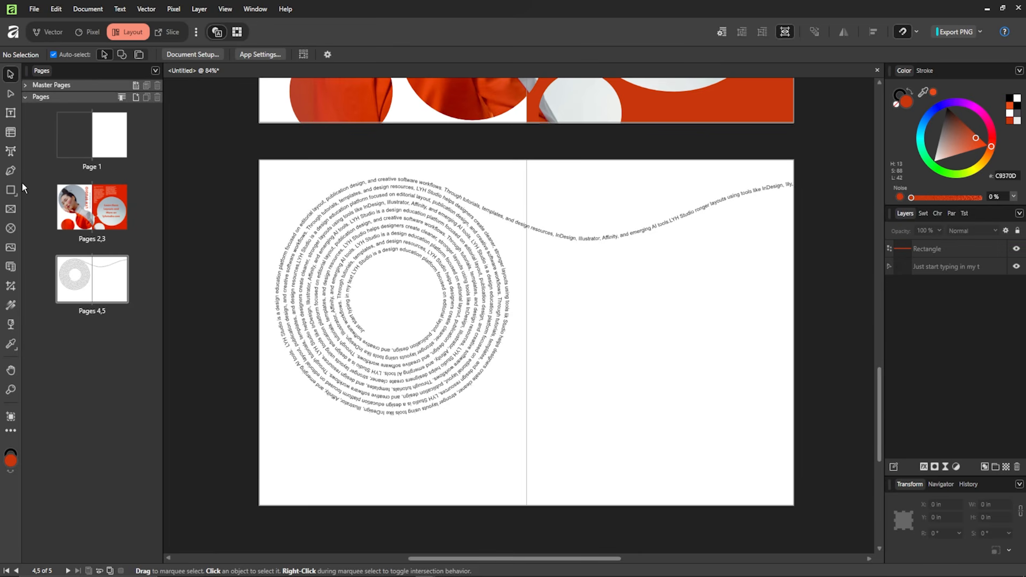
- Draw a circular picture frame and move it into the spiral's centre
click(10, 230)
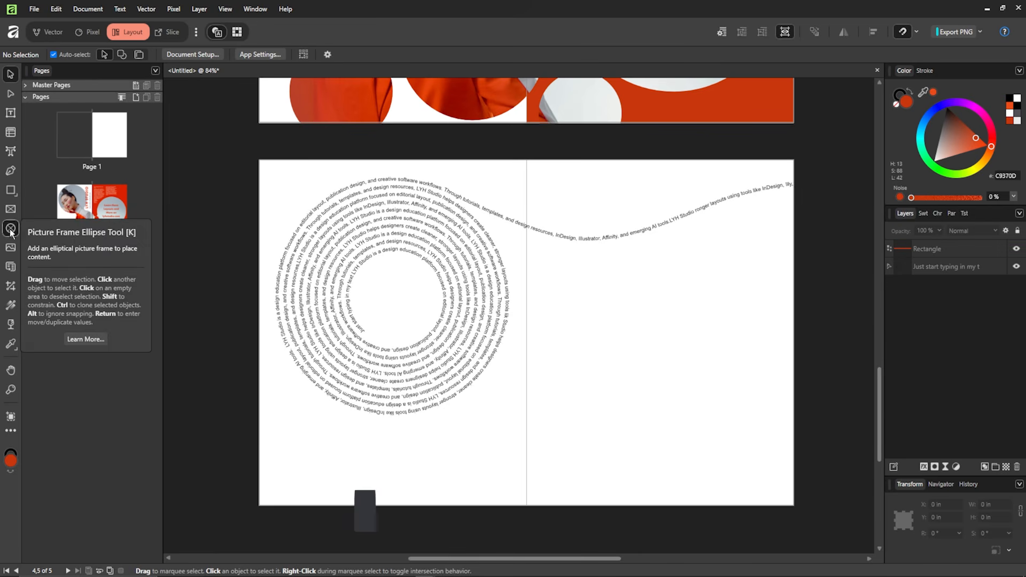
key(shift)
drag(365, 268, 443, 348)
key(v)
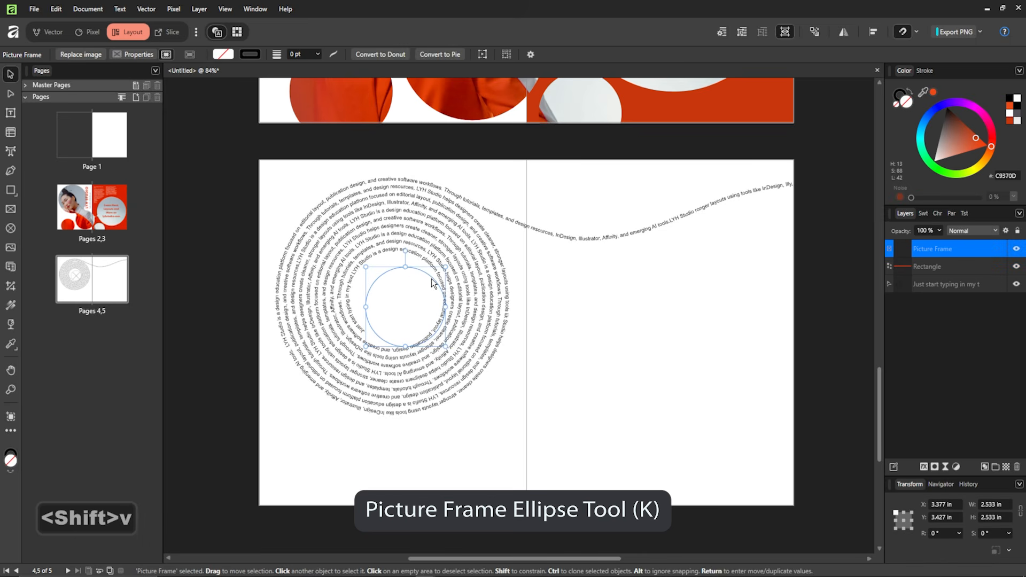
drag(431, 278, 427, 267)
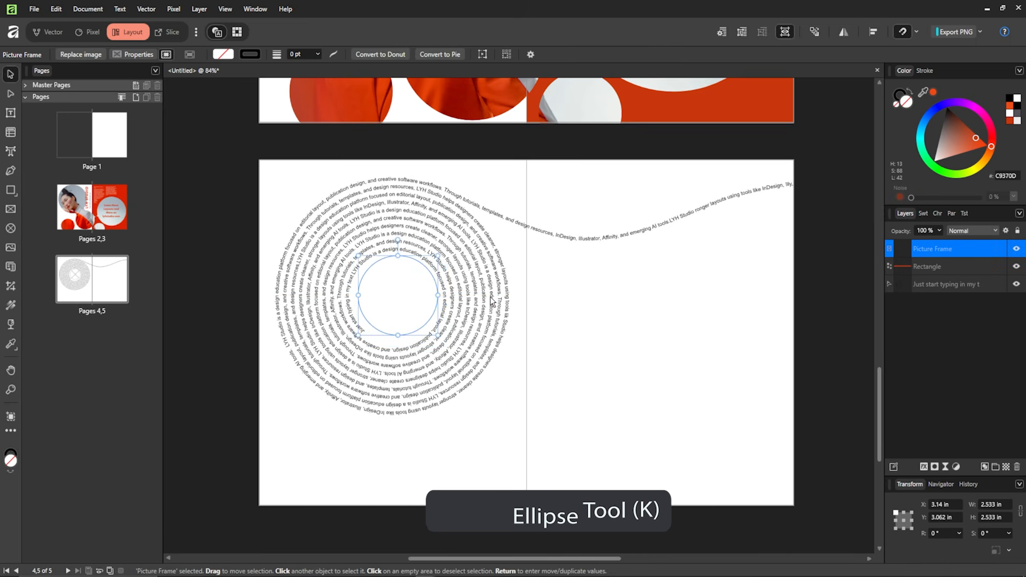
click(633, 291)
click(428, 300)
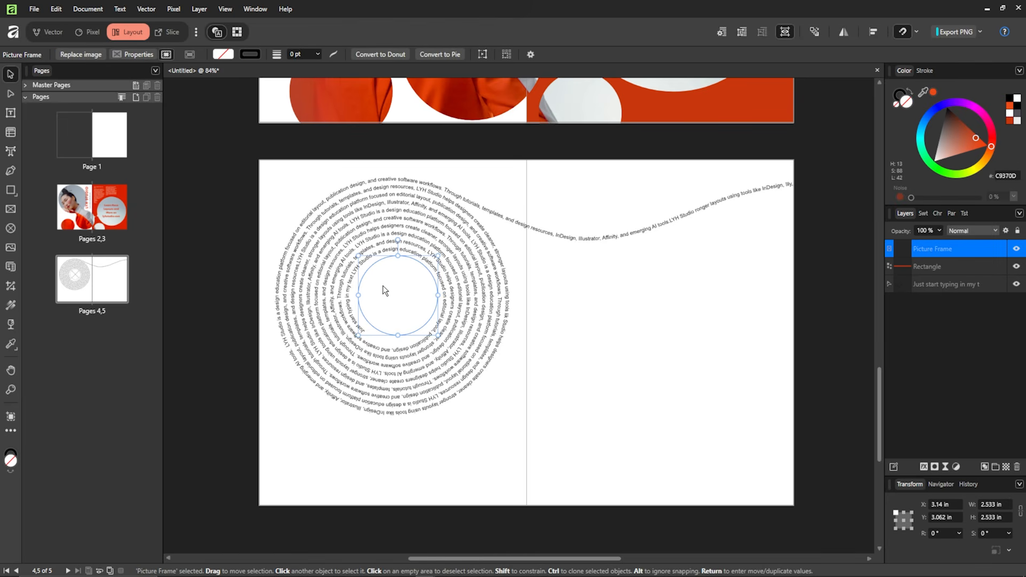
- Draw a large circle frame on the right page and drop the woman-in-red photo into the centre frame
click(11, 228)
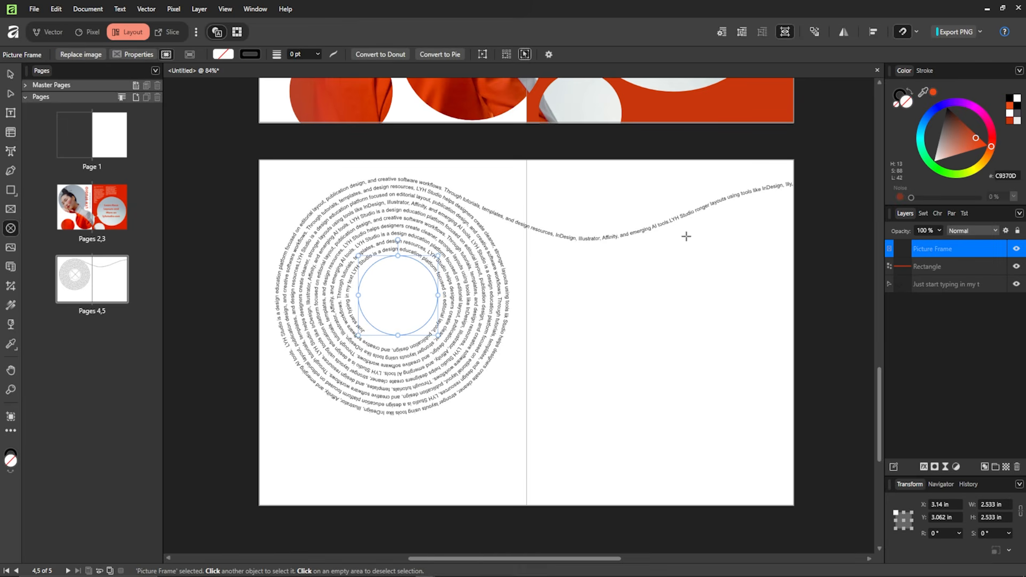
drag(684, 236, 815, 398)
key(v)
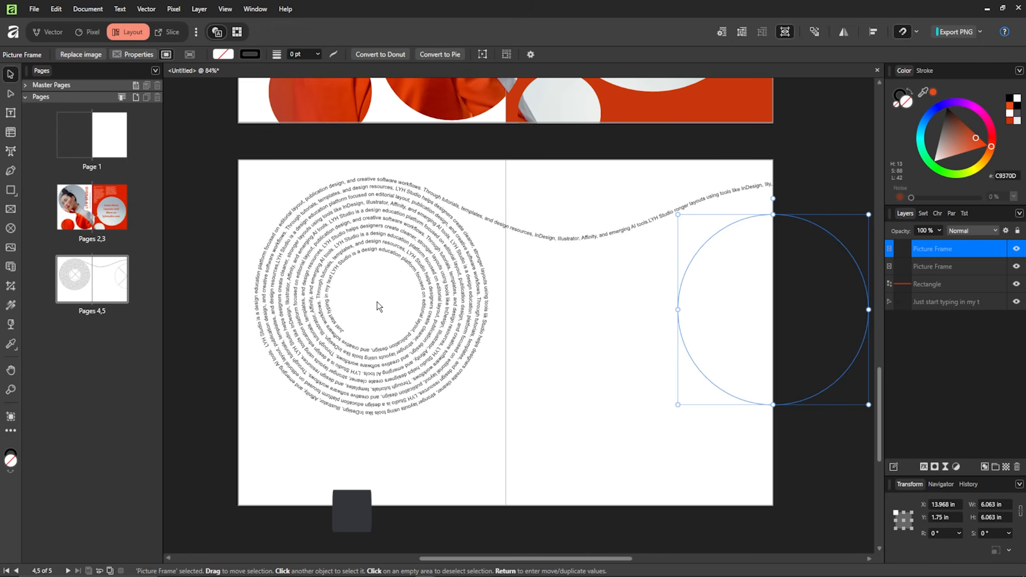
mouse_move(377, 302)
mouse_down()
mouse_move(371, 322)
mouse_move(392, 308)
mouse_up()
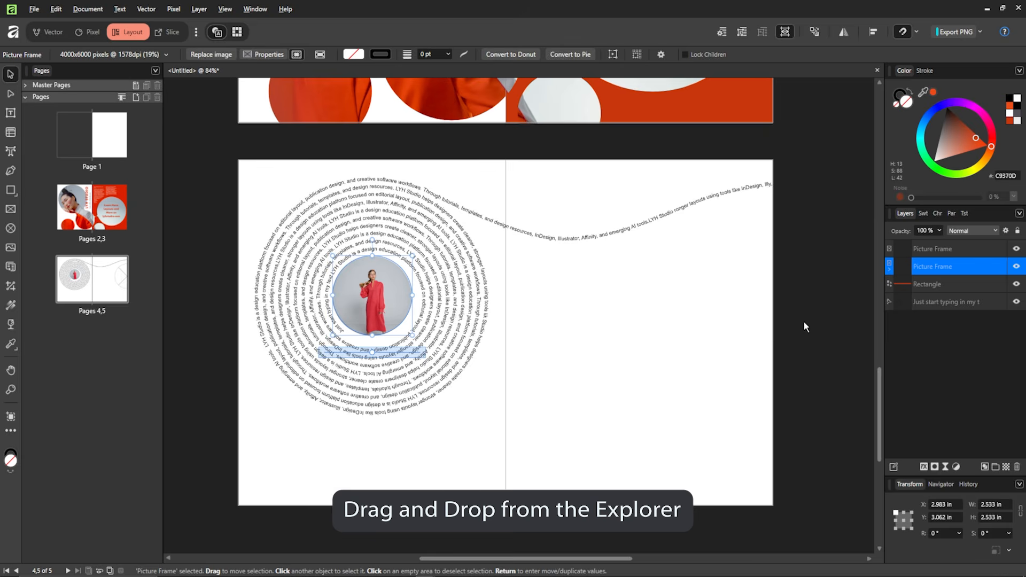
- Drop a photo of a seated woman in red into the right-hand circle frame
key(alt+Tab)
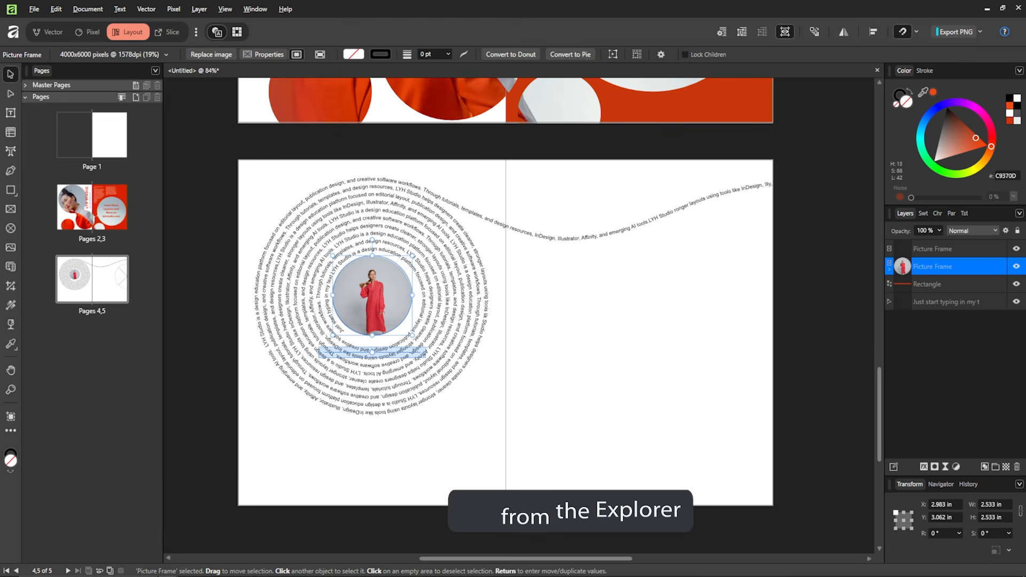
drag(507, 343, 737, 341)
click(654, 407)
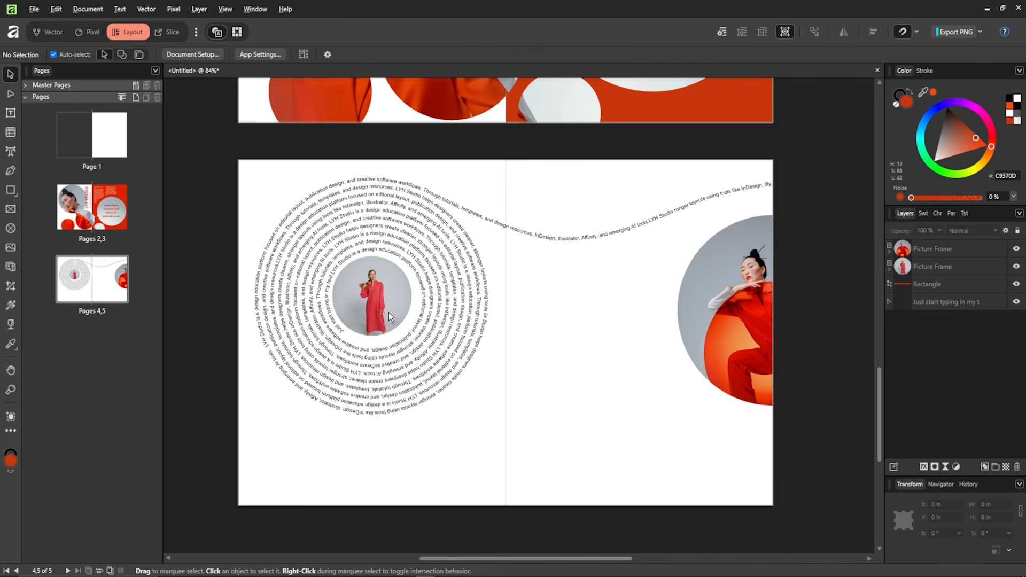
- Nudge the spiral-centre photo frame slightly to centre it in the spiral
scroll(389, 312, up, 4)
click(409, 316)
drag(409, 315, 404, 314)
scroll(508, 322, down, 4)
scroll(579, 334, down, 3)
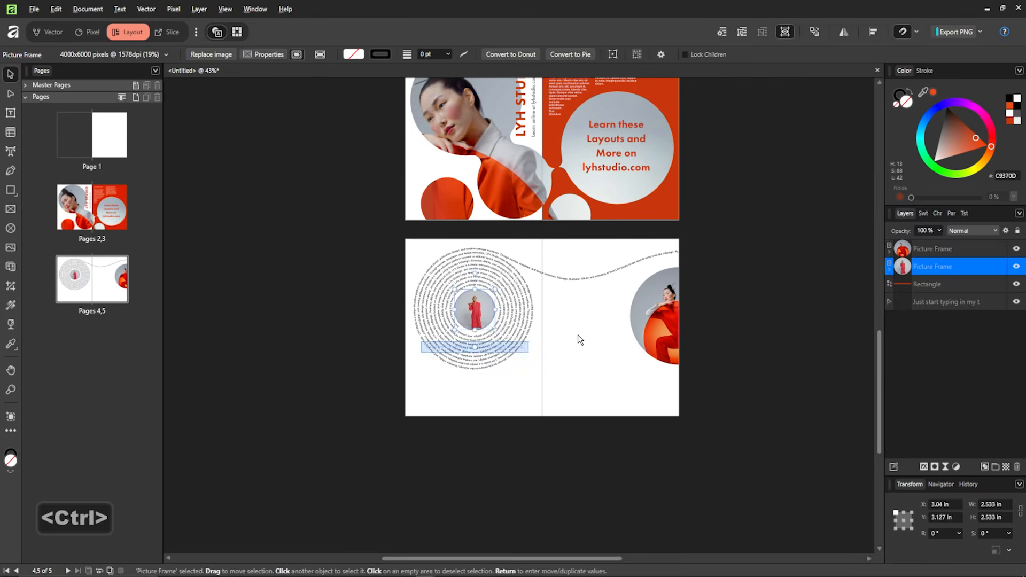
click(579, 335)
scroll(579, 335, up, 2)
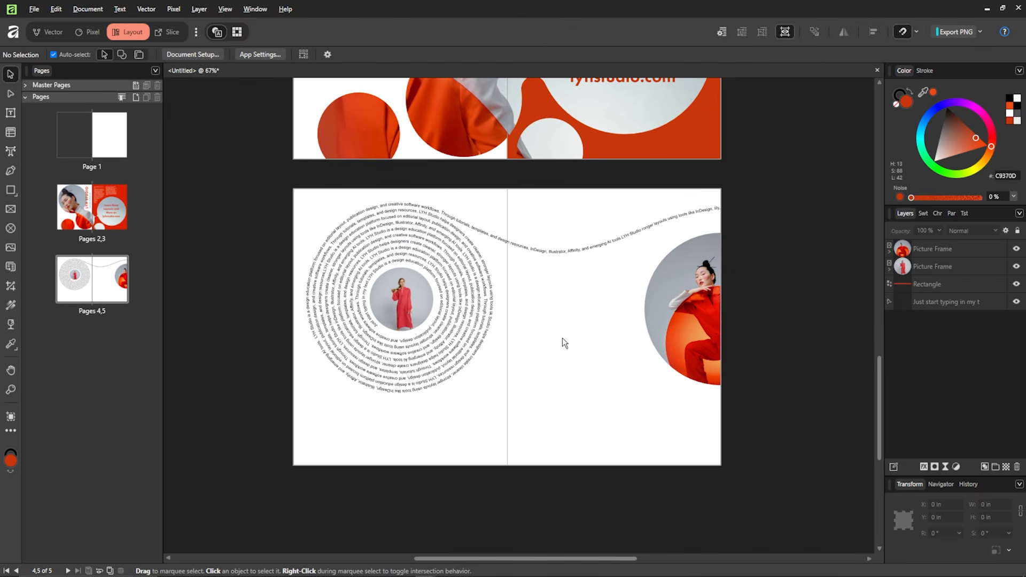
scroll(400, 288, up, 1)
click(434, 305)
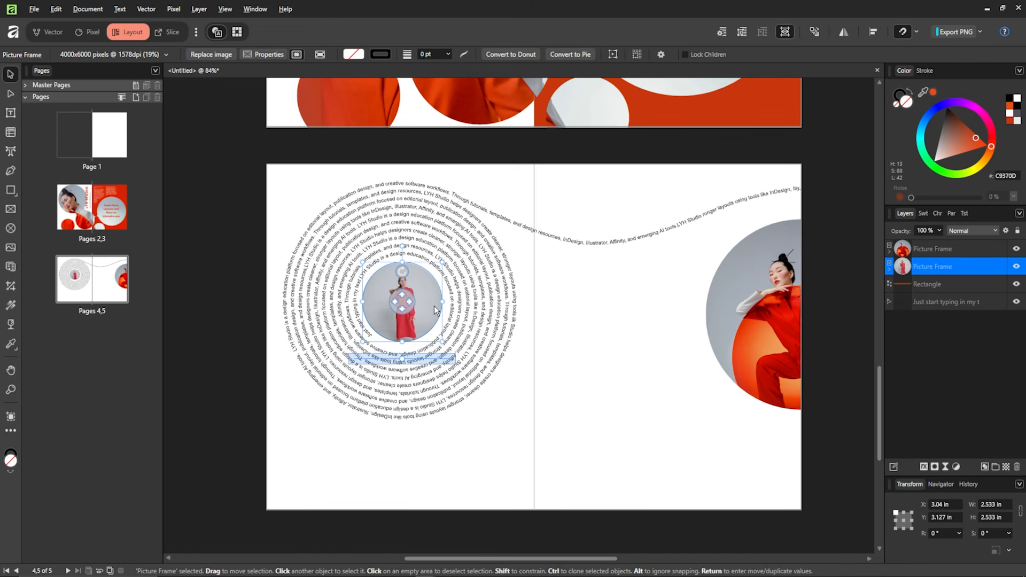
- Give the spiral-centre photo an Inner Shadow: 18.5 px radius, 3.9 px offset, 17% intensity, 135°
click(924, 468)
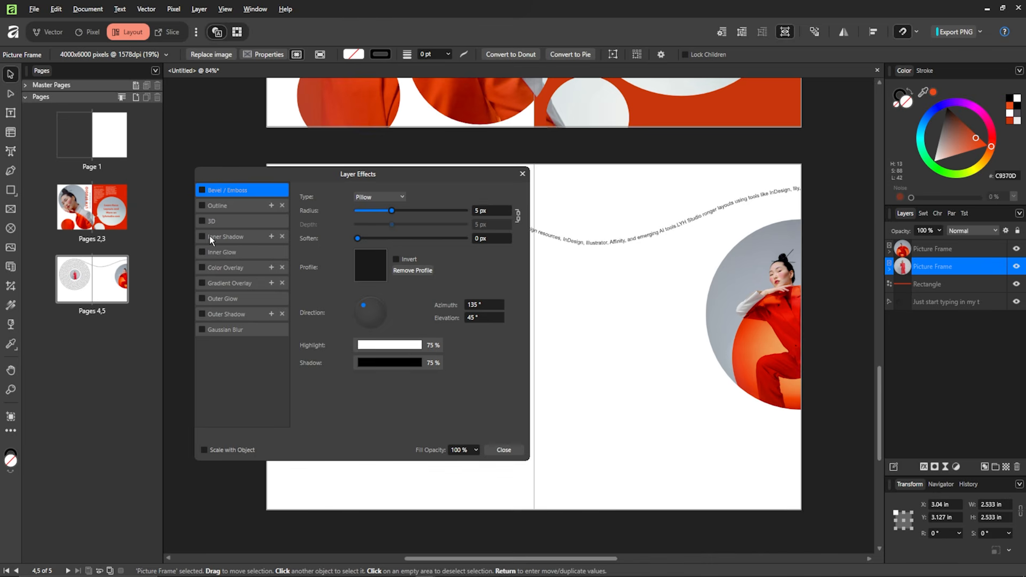
drag(373, 175, 672, 99)
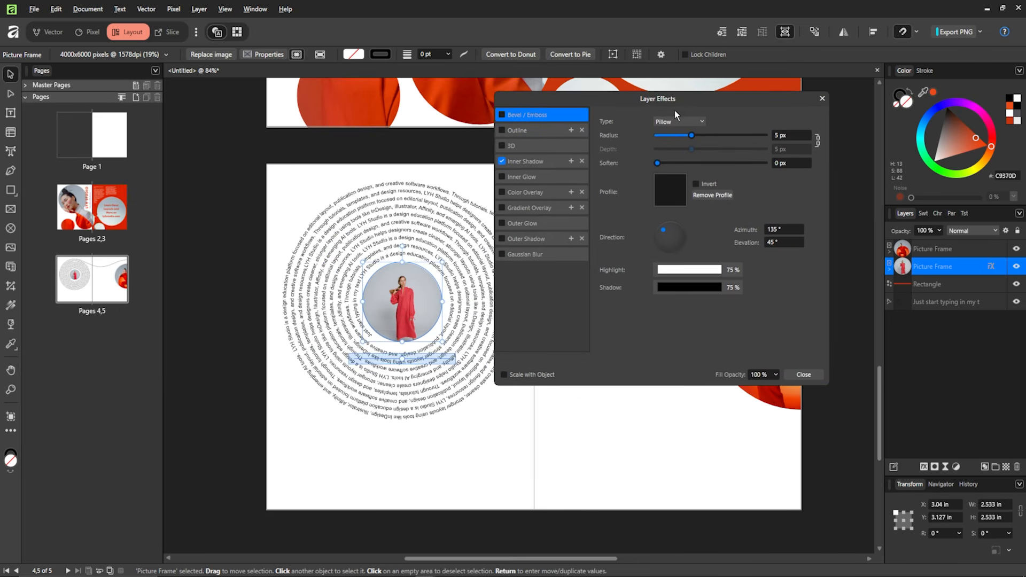
click(553, 163)
drag(658, 149, 711, 151)
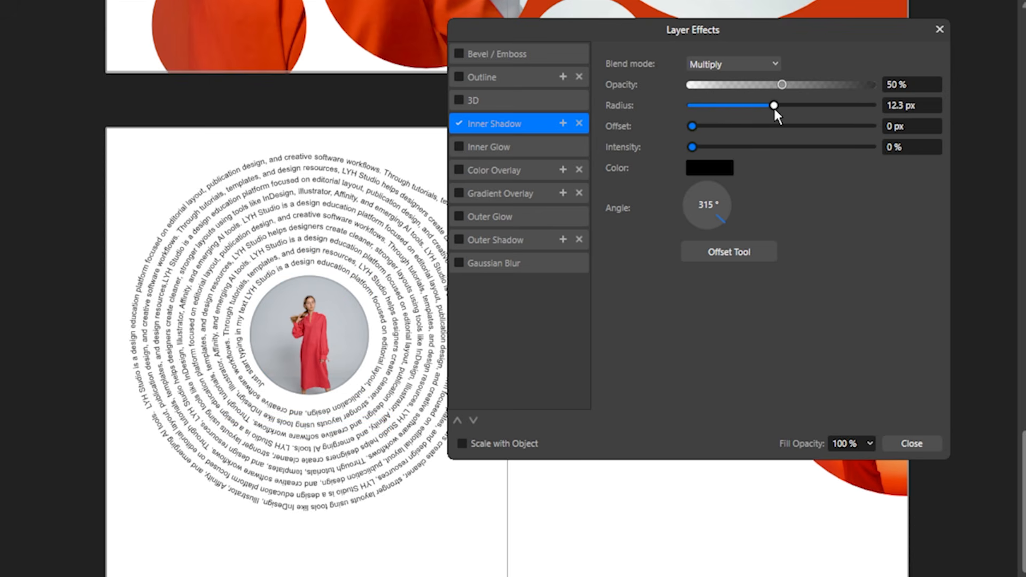
drag(774, 107, 787, 106)
drag(695, 126, 744, 129)
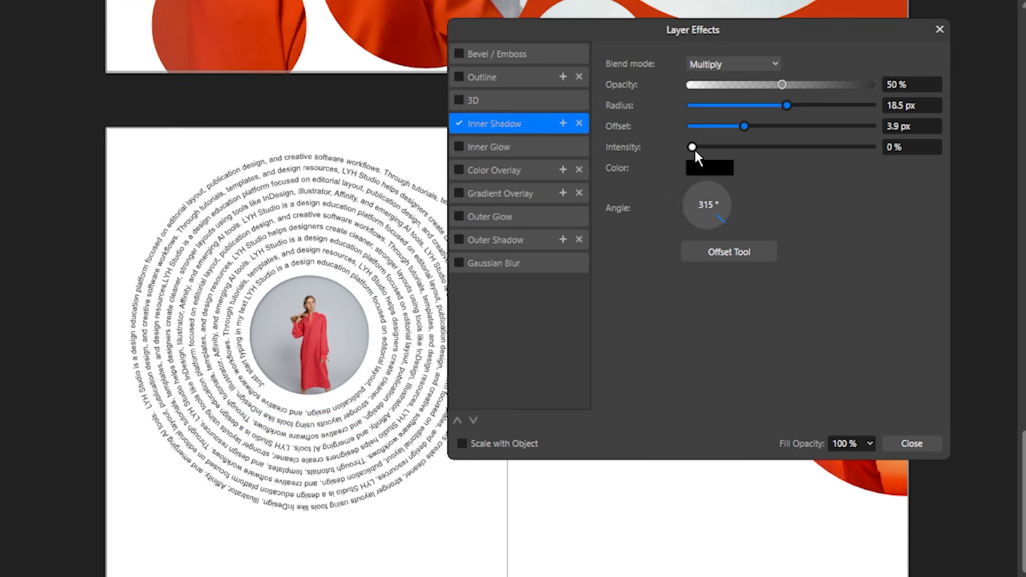
drag(693, 147, 715, 147)
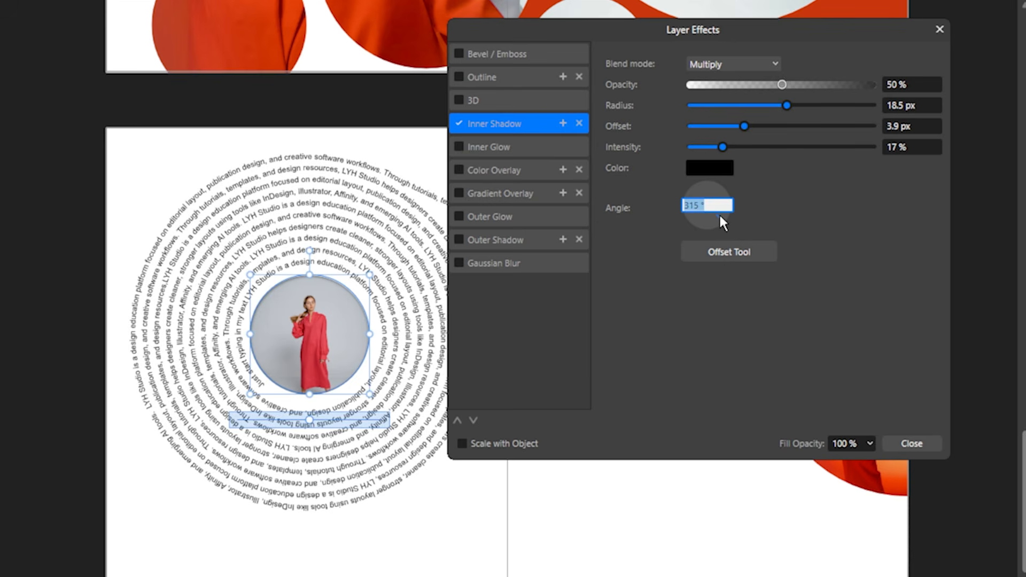
drag(719, 213, 688, 166)
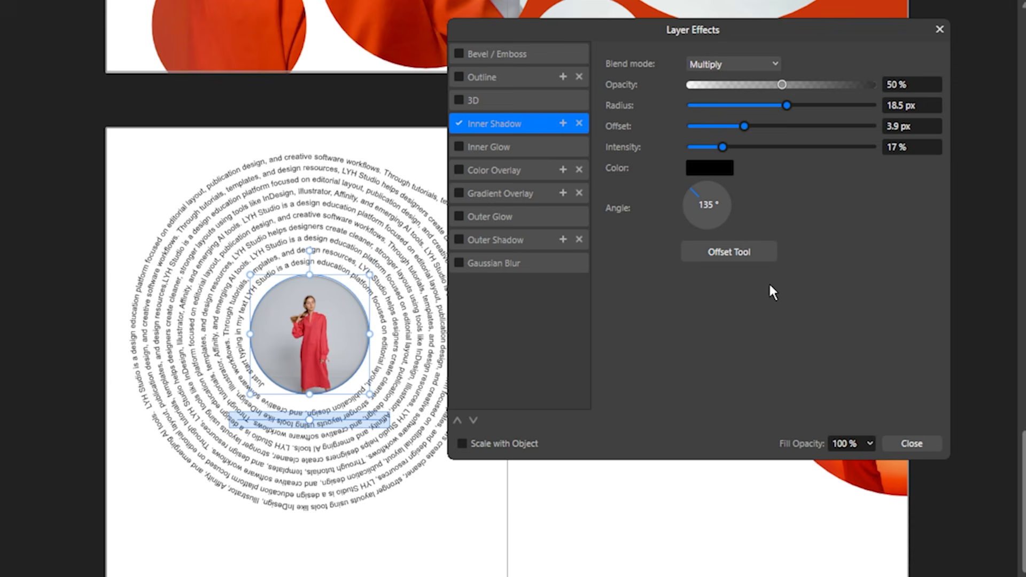
click(895, 445)
- Give the right photo circle an Outer Shadow: 20.9 px radius, 8.6 px offset, 18% intensity
click(978, 398)
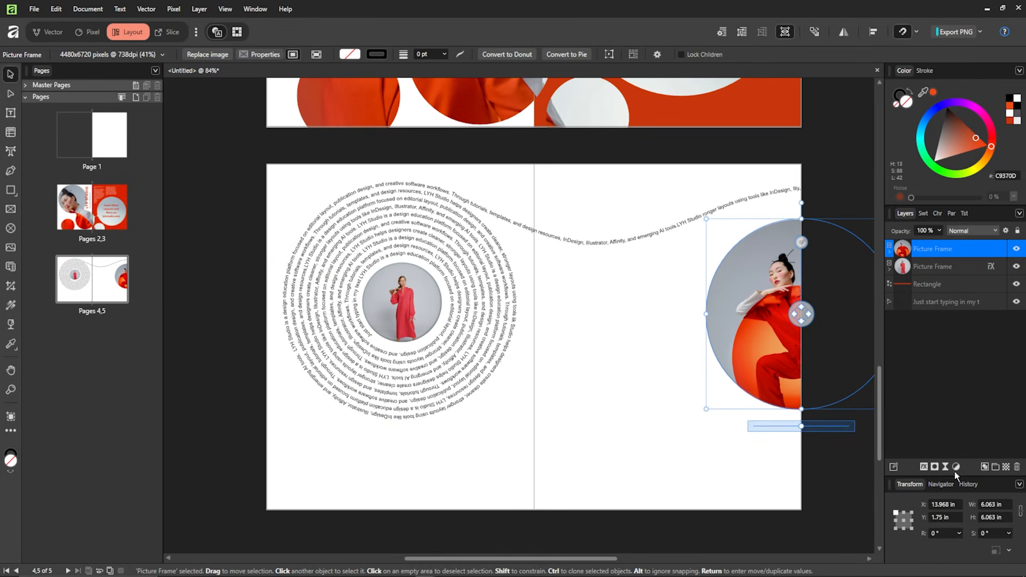
click(924, 467)
drag(691, 101, 534, 119)
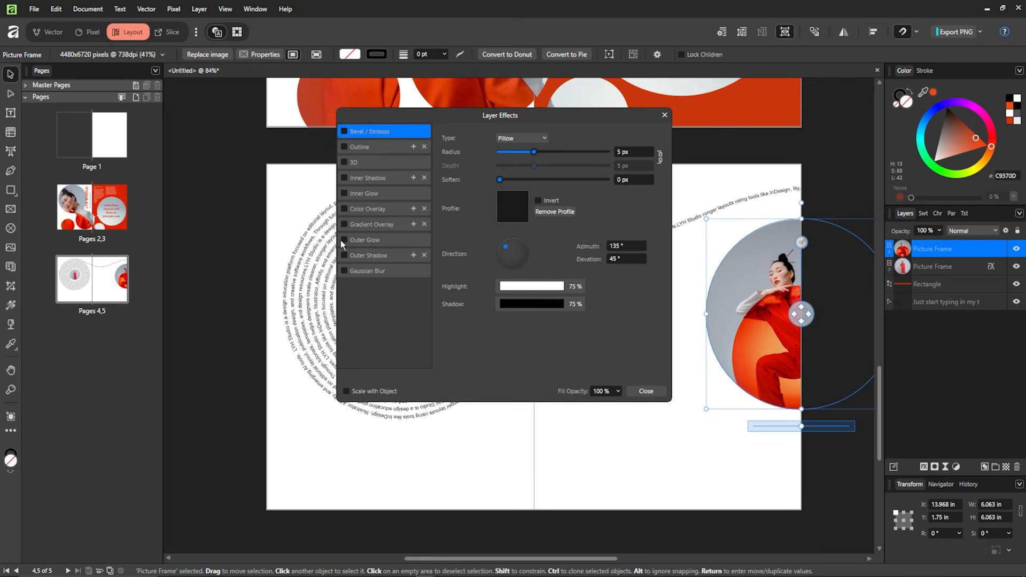
click(390, 255)
drag(453, 129, 552, 129)
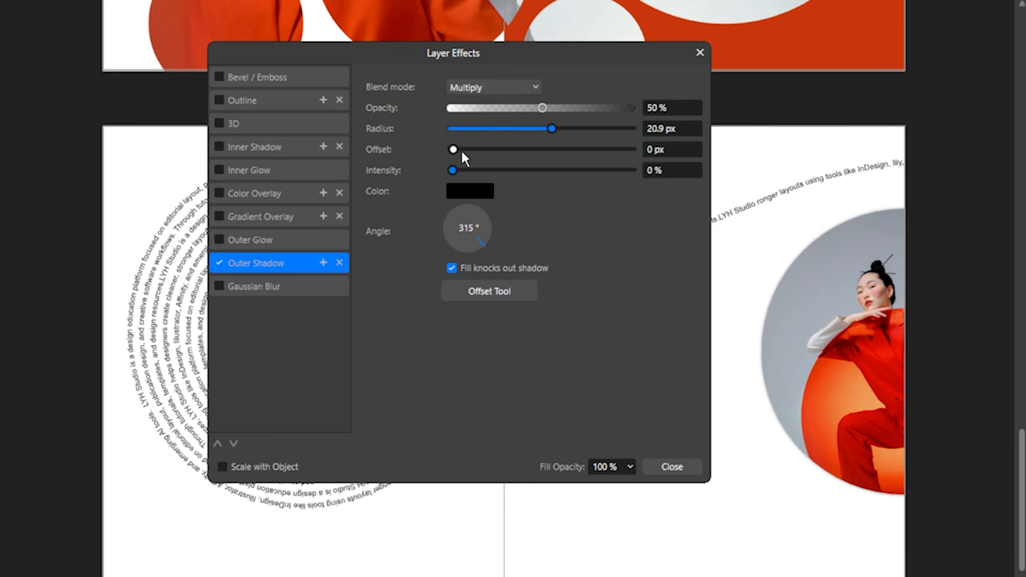
drag(460, 149, 524, 149)
drag(453, 170, 486, 171)
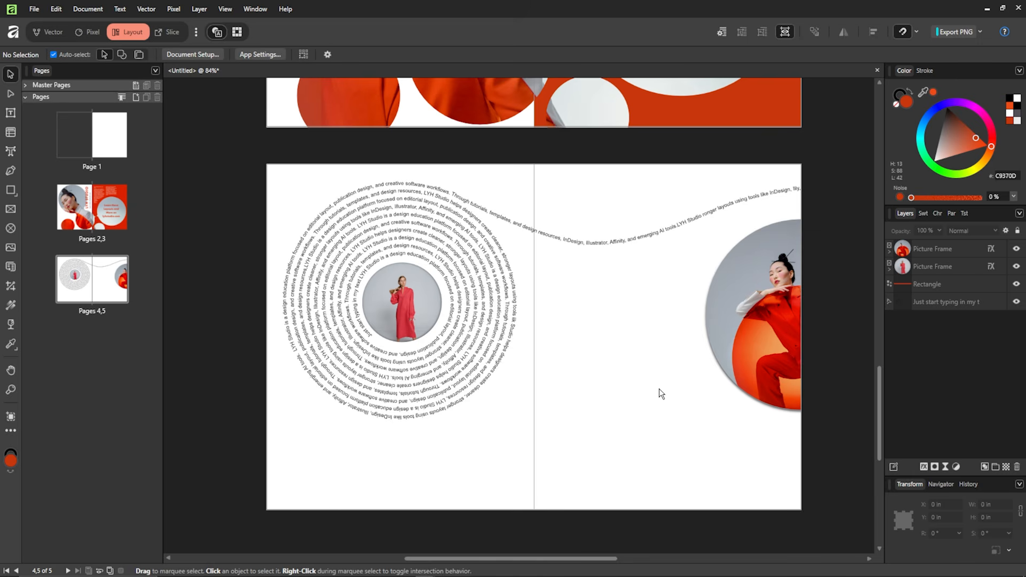
- Fill a left-page picture frame with the beige paper texture and send it to the bottom layer
click(10, 209)
drag(266, 166, 534, 512)
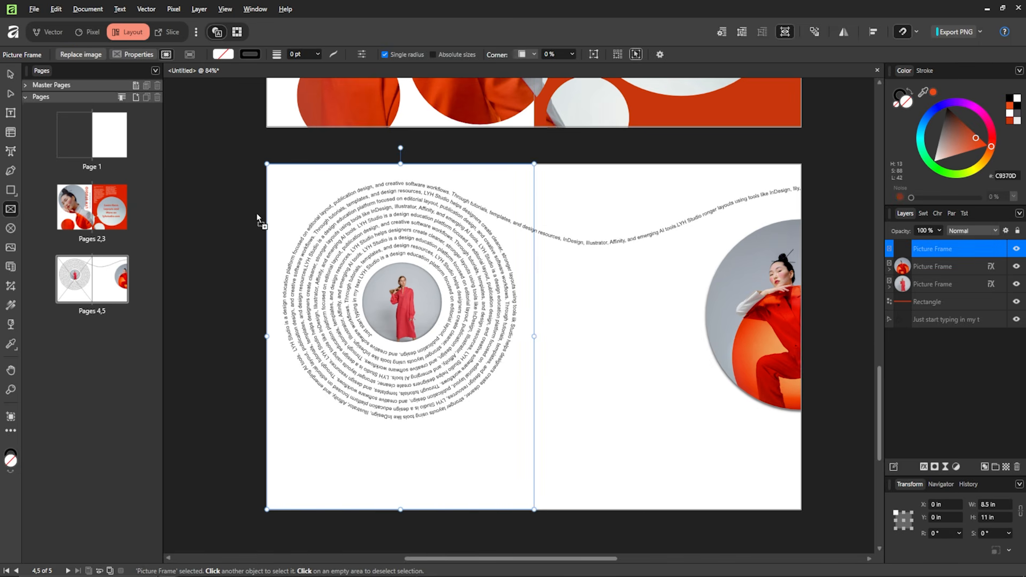
drag(257, 216, 313, 181)
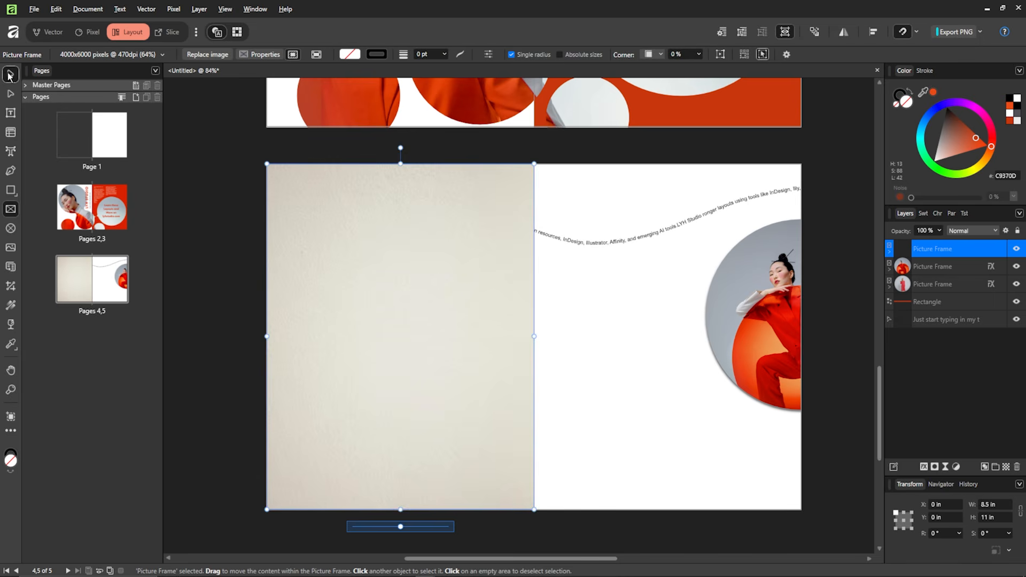
click(9, 75)
drag(963, 252, 935, 337)
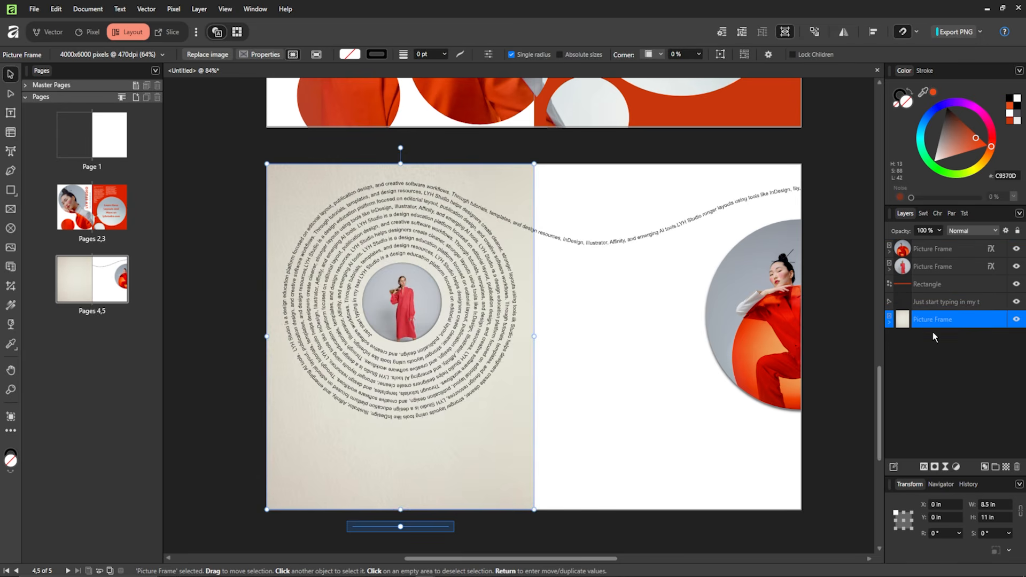
click(229, 208)
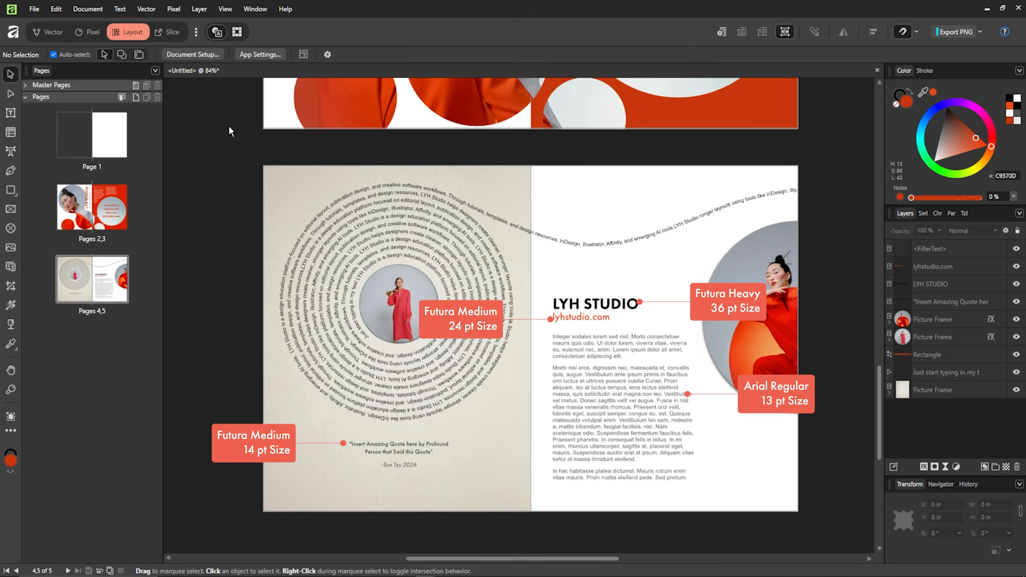
- Draw a thin orange bar under the quote, then begin editing the wavy path text
click(11, 190)
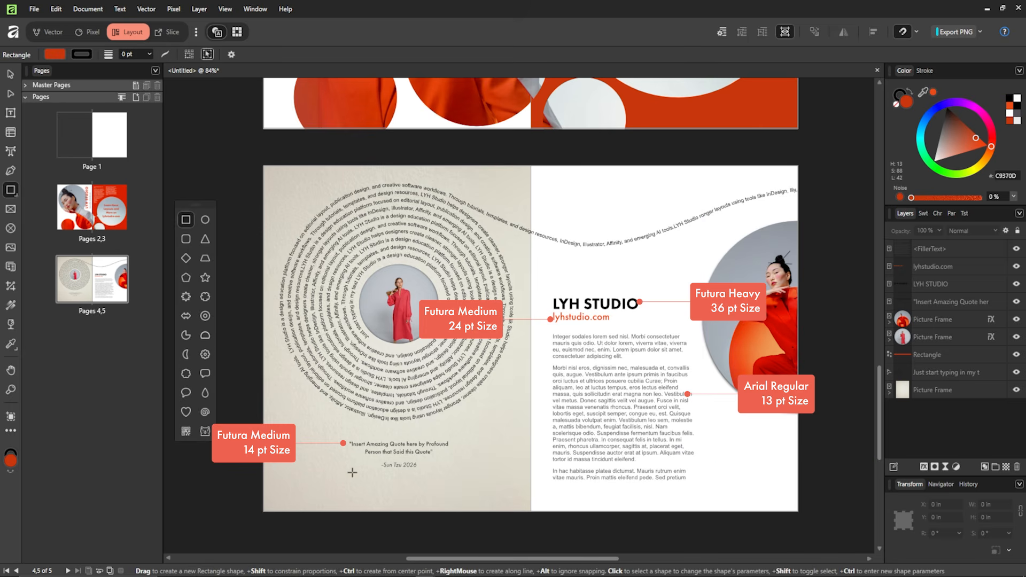
drag(336, 479, 458, 482)
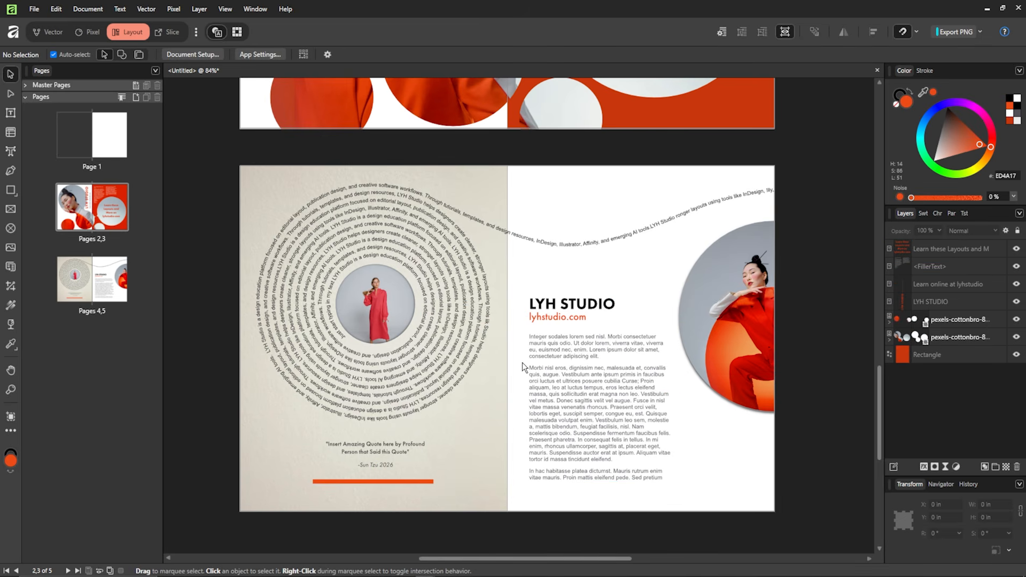
click(547, 317)
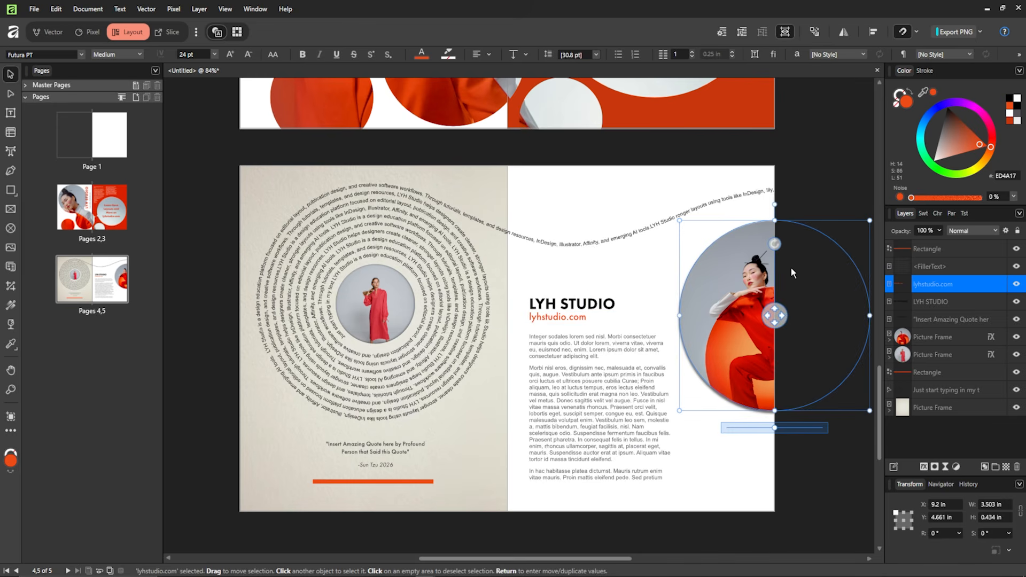
click(729, 456)
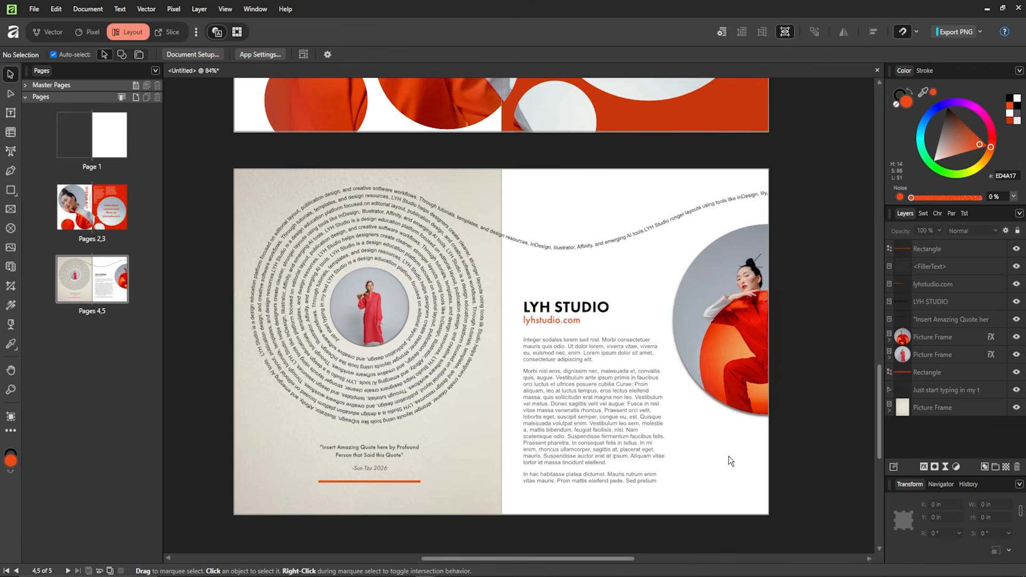
double_click(660, 223)
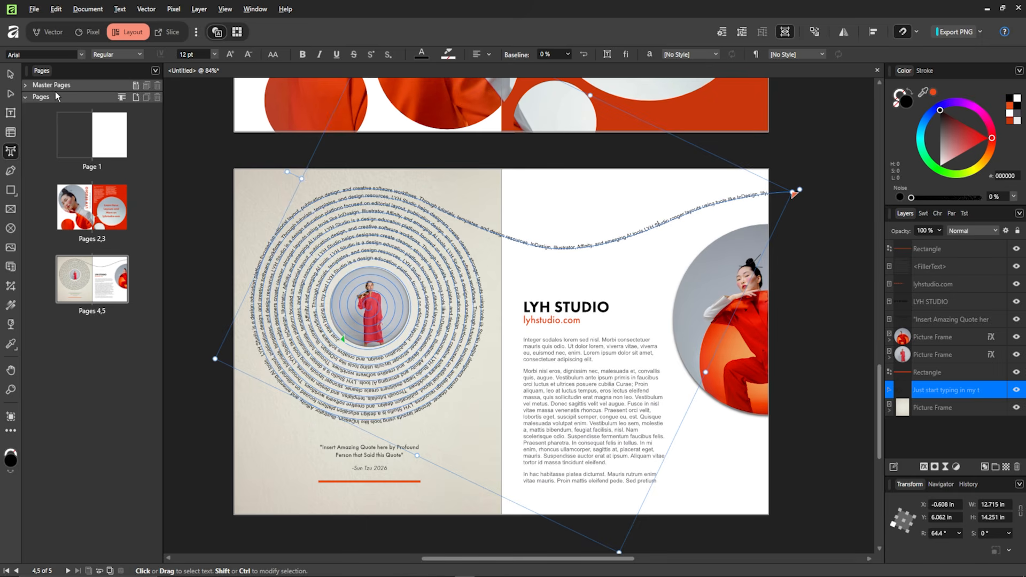
- Zoom in on the end of the wavy path text and set 'InDesign' to 30 pt
click(13, 75)
scroll(777, 152, up, 5)
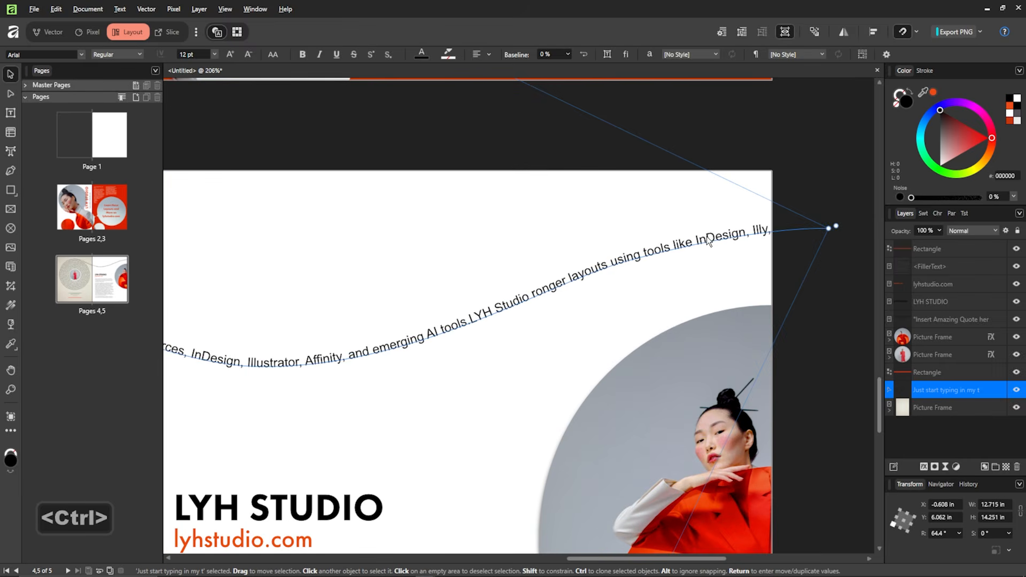
double_click(707, 236)
drag(695, 240, 742, 233)
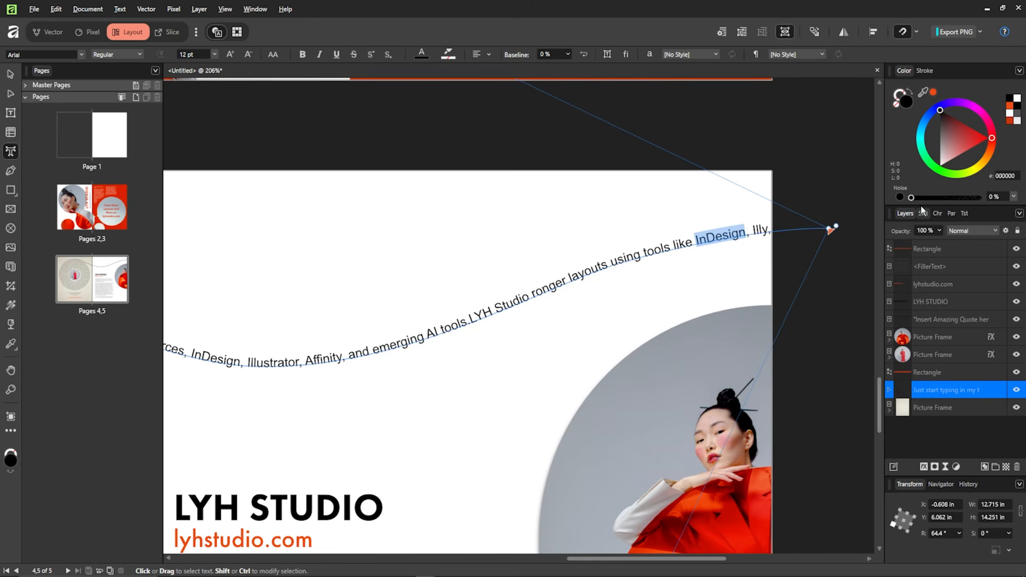
click(936, 213)
click(923, 244)
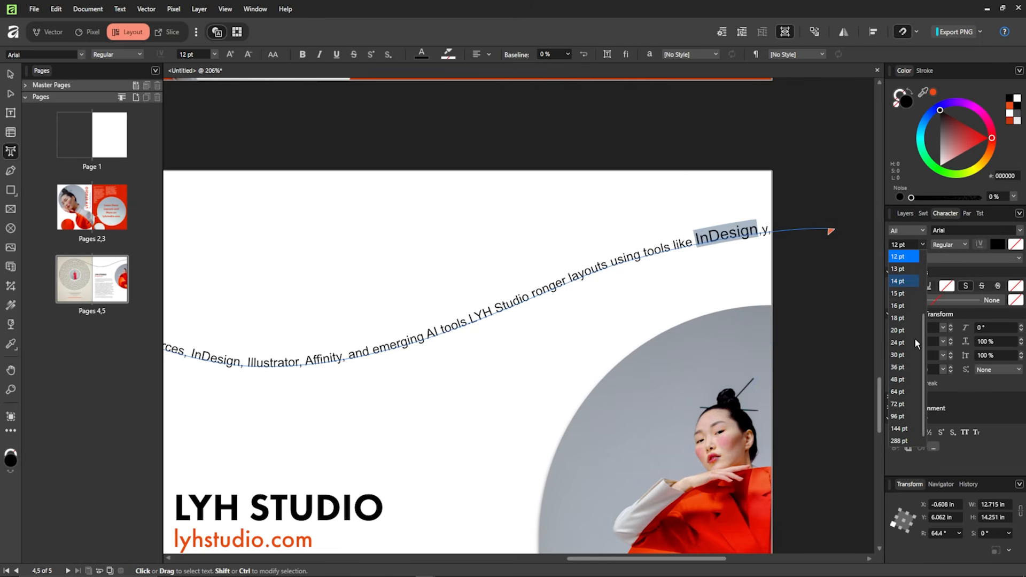
click(900, 355)
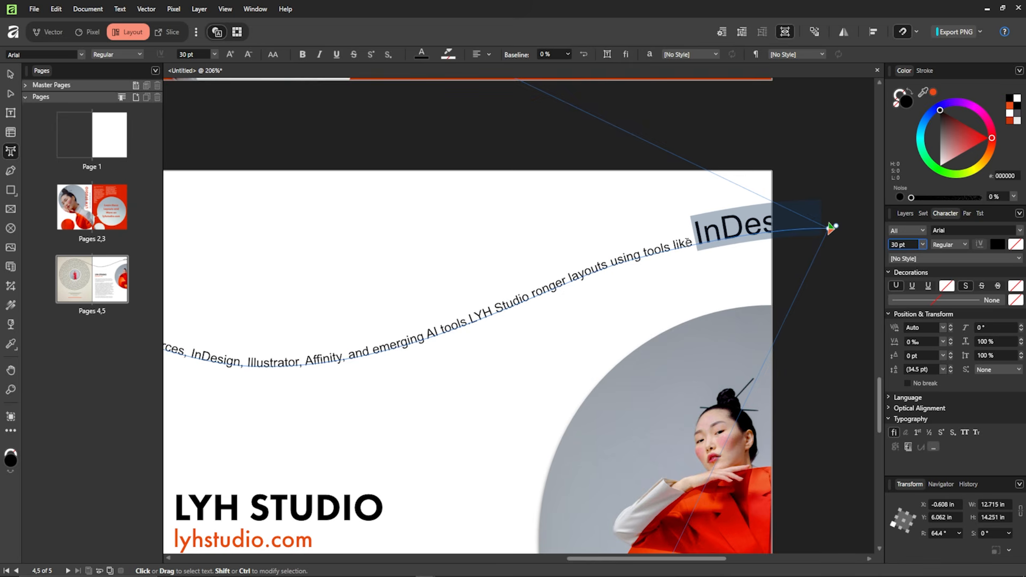
- Enlarge the phrase 'using tools like' and neighbouring phrases using the Character panel's font-size list
drag(694, 244, 607, 262)
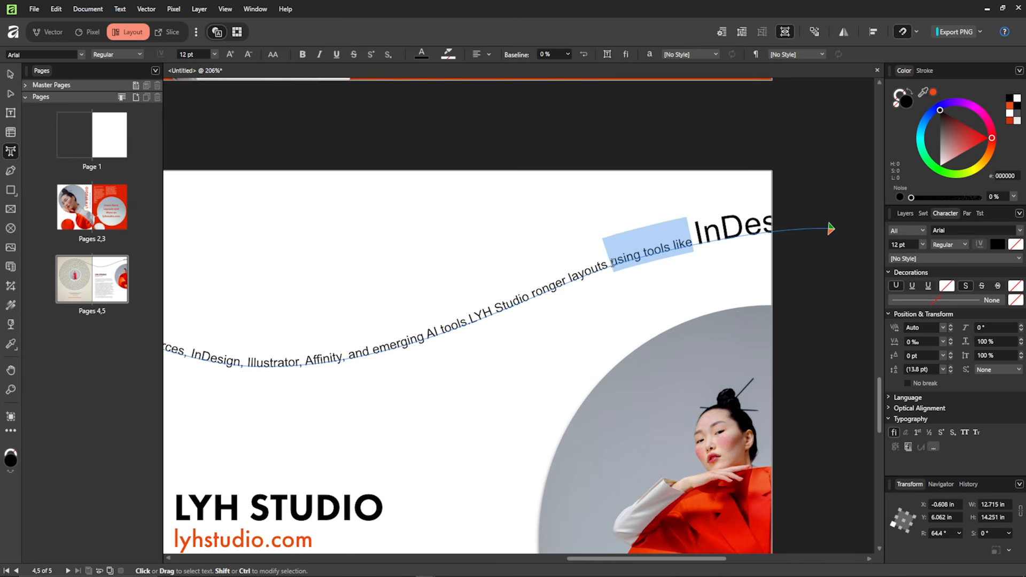
click(923, 245)
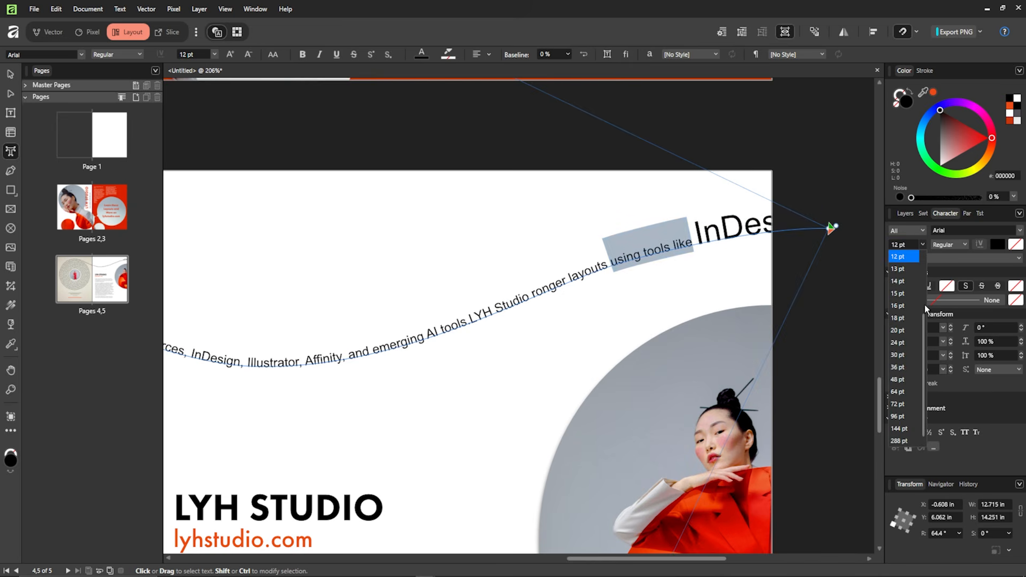
click(911, 354)
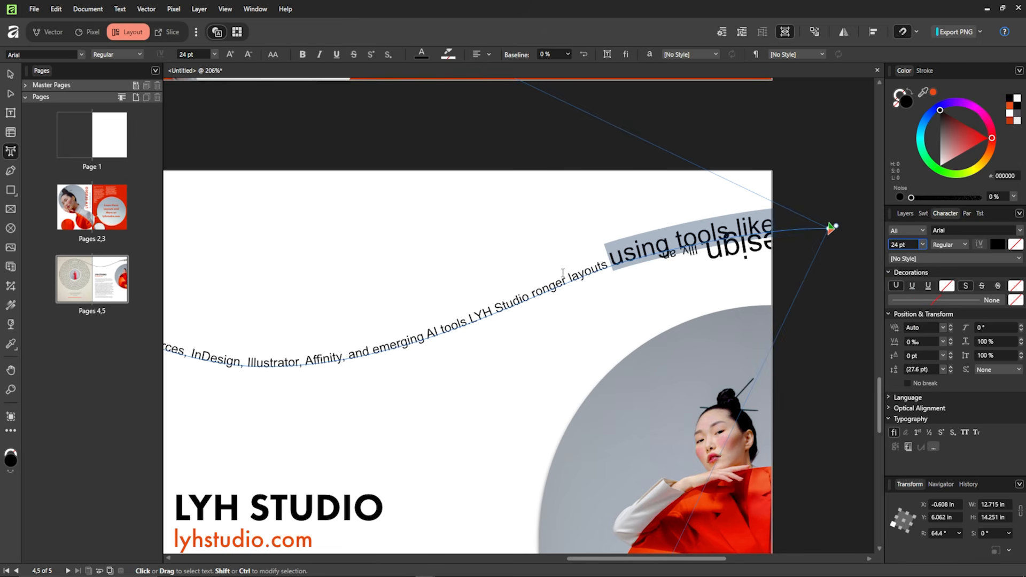
click(923, 244)
click(898, 306)
drag(304, 363, 191, 352)
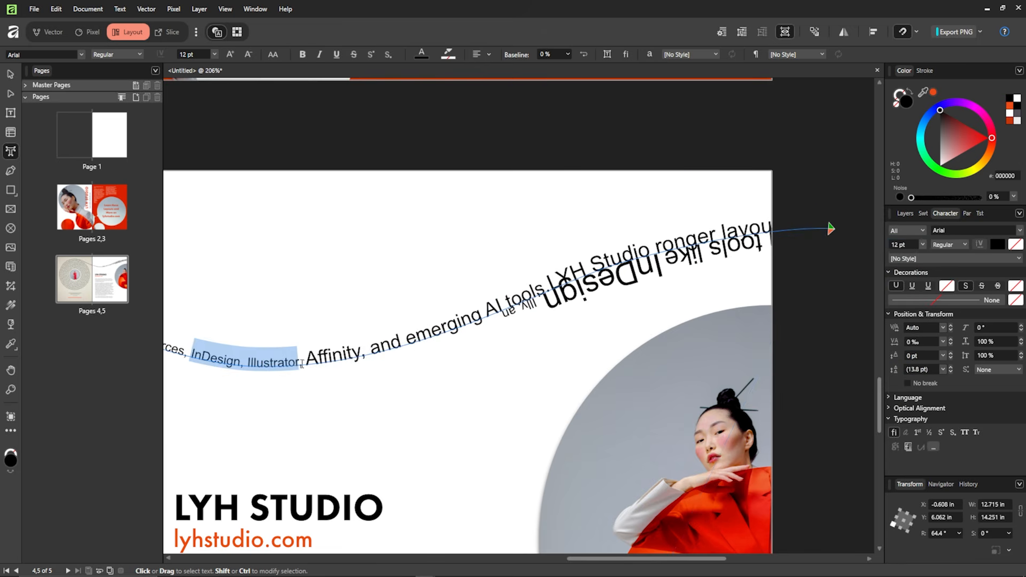
click(898, 294)
drag(455, 375, 359, 343)
click(923, 244)
click(898, 281)
- Delete the trailing text so the path text ends at 'InDesign'
scroll(646, 236, down, 5)
drag(446, 316, 436, 465)
key(BackSpace)
key(BackSpace)
key(BackSpace)
key(BackSpace)
key(BackSpace)
key(BackSpace)
key(BackSpace)
key(BackSpace)
key(BackSpace)
key(BackSpace)
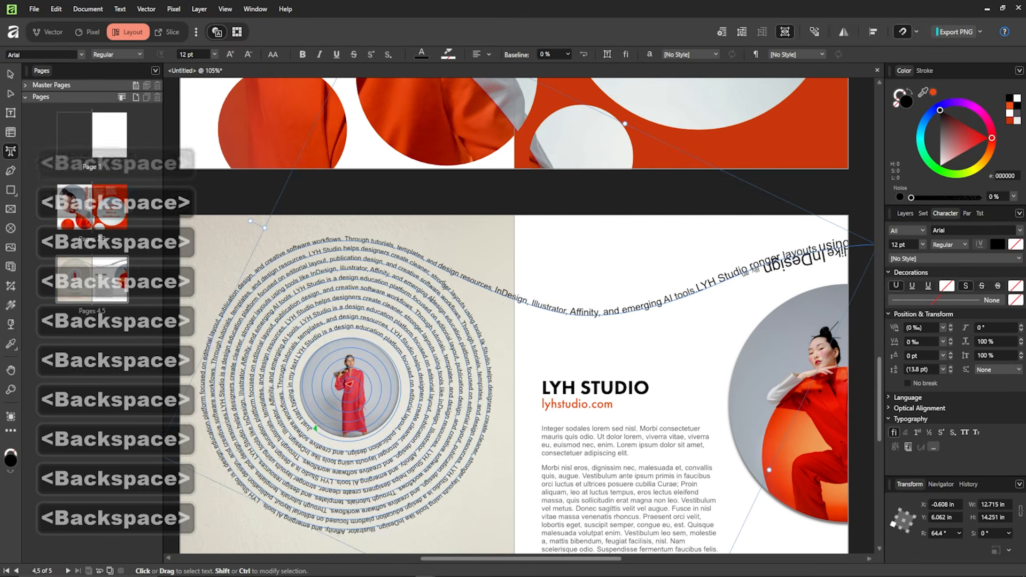
scroll(513, 315, right, 3)
key(BackSpace)
key(BackSpace)
key(BackSpace)
- Zoom back out and select the right-hand photo frame
click(11, 74)
scroll(427, 335, down, 2)
key(alt+Tab)
click(713, 326)
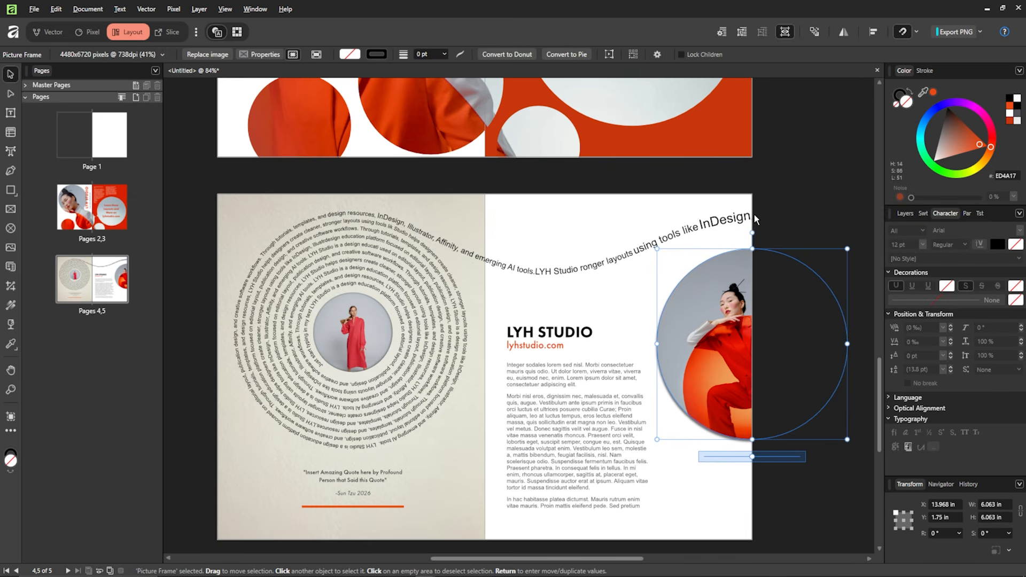
scroll(781, 222, up, 1)
- Colour 'InDesign' and 'LYH Studio' on the path text orange ED4A17
double_click(720, 217)
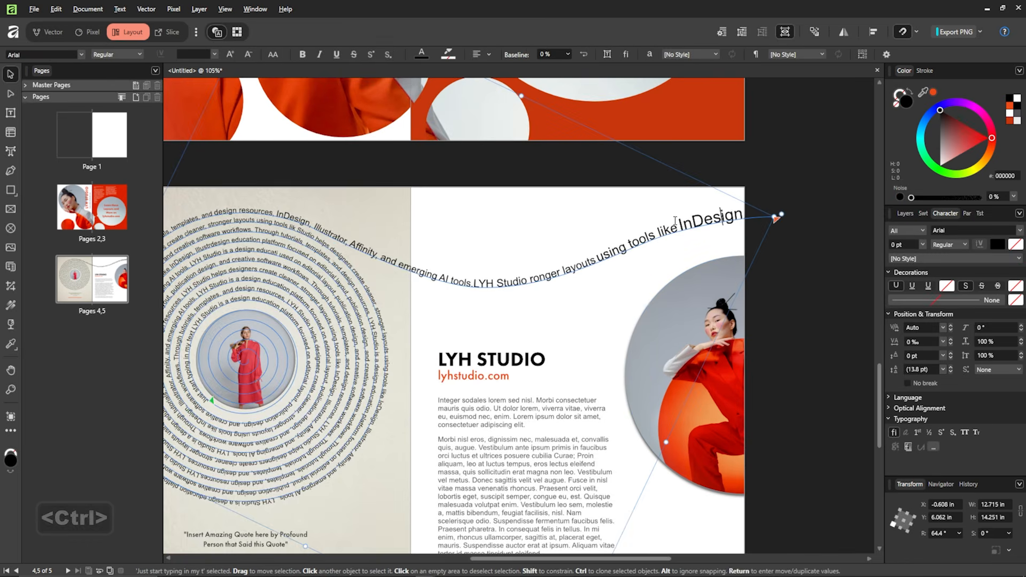
drag(684, 225, 743, 214)
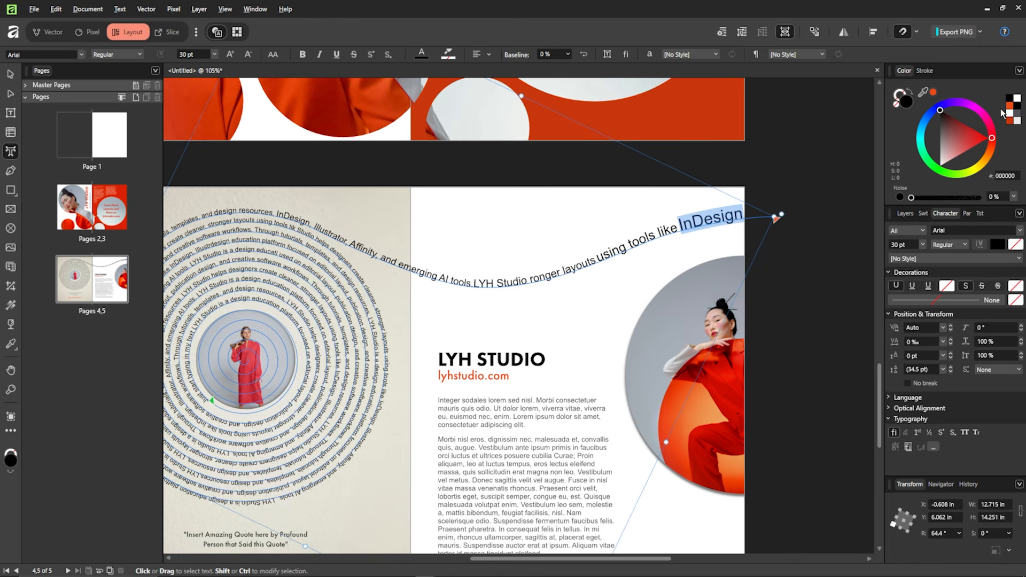
click(932, 93)
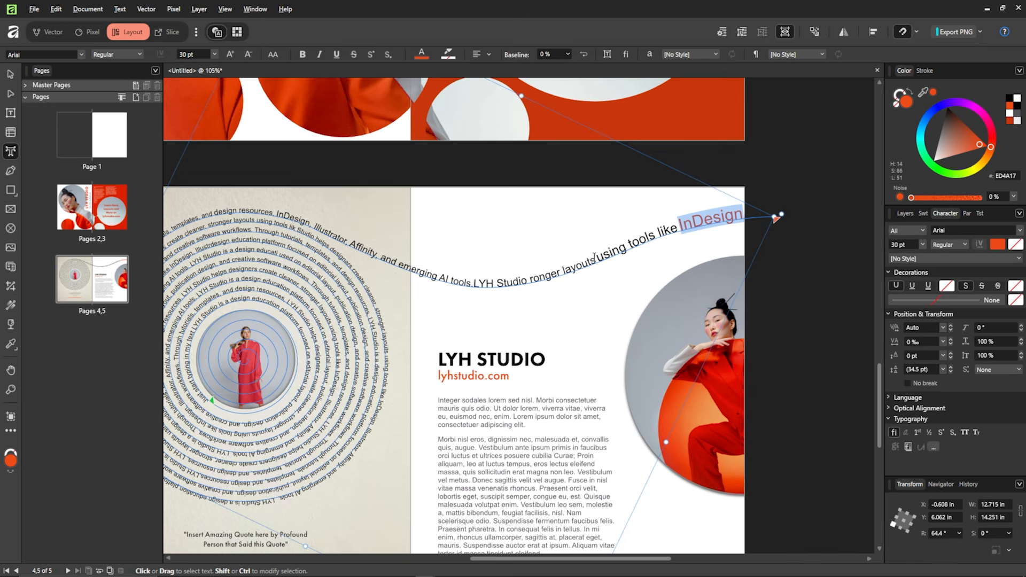
drag(474, 283, 526, 279)
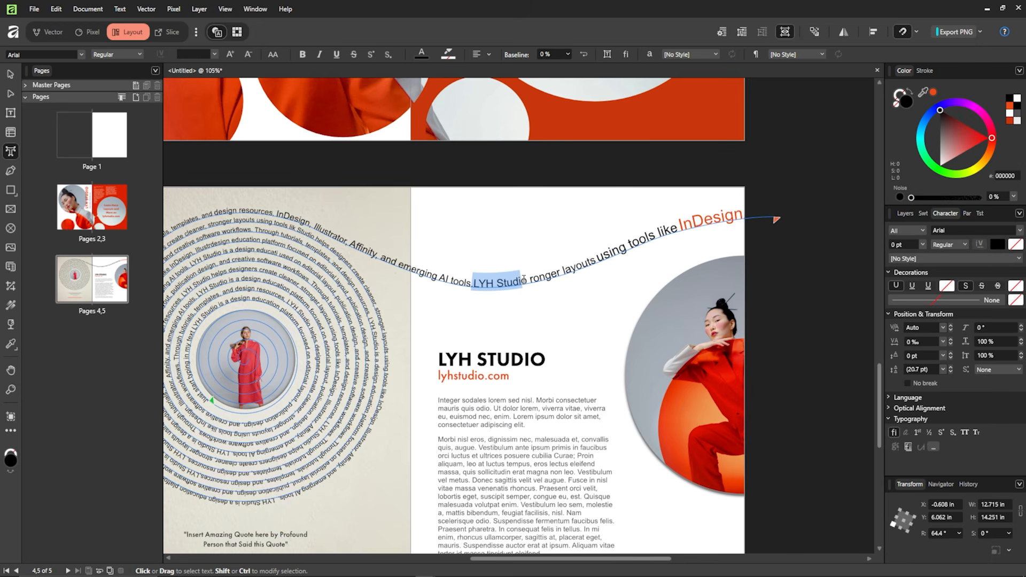
click(933, 93)
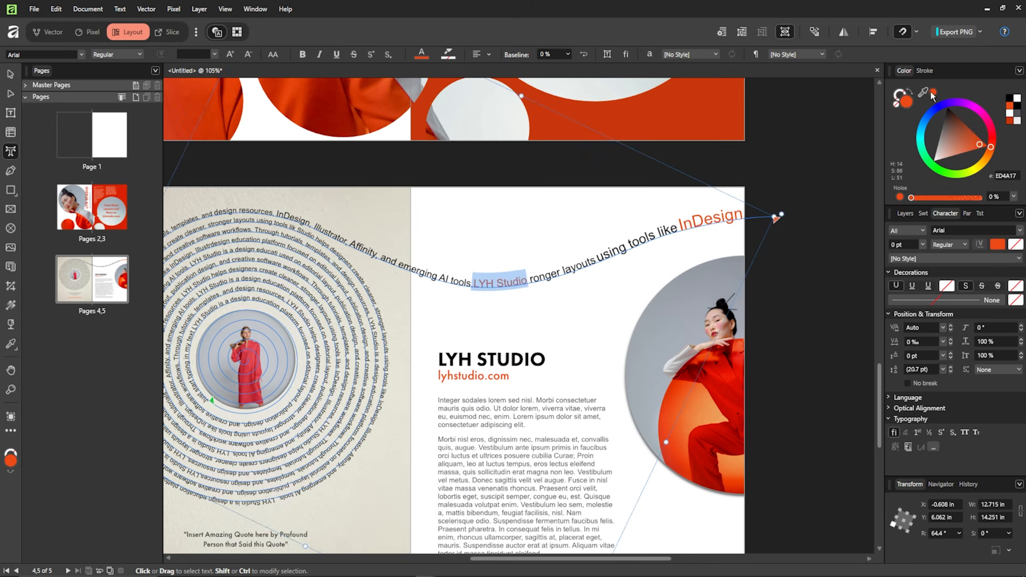
- Colour 'Illustrator, Affinity,' orange, undo a wrong recolour, and select further spiral words
drag(377, 256, 315, 223)
drag(931, 95, 924, 101)
click(243, 222)
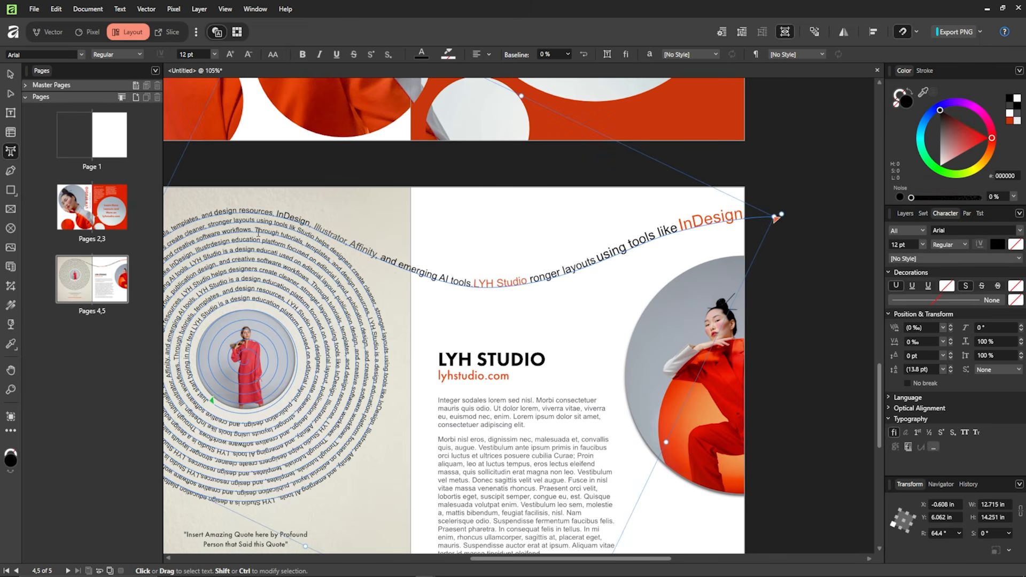
key(ctrl+z)
key(ctrl+z)
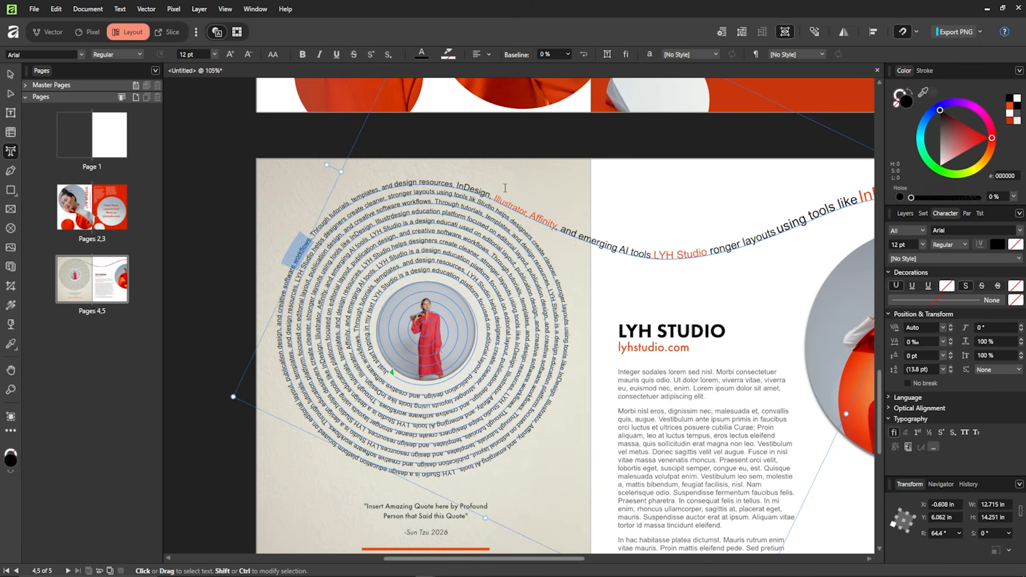
double_click(335, 227)
drag(468, 273, 489, 298)
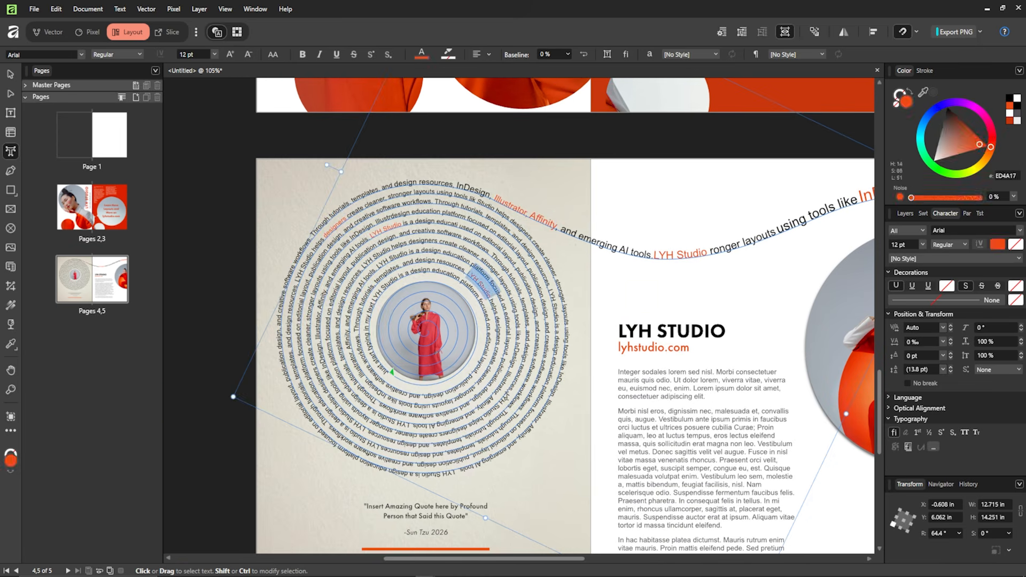